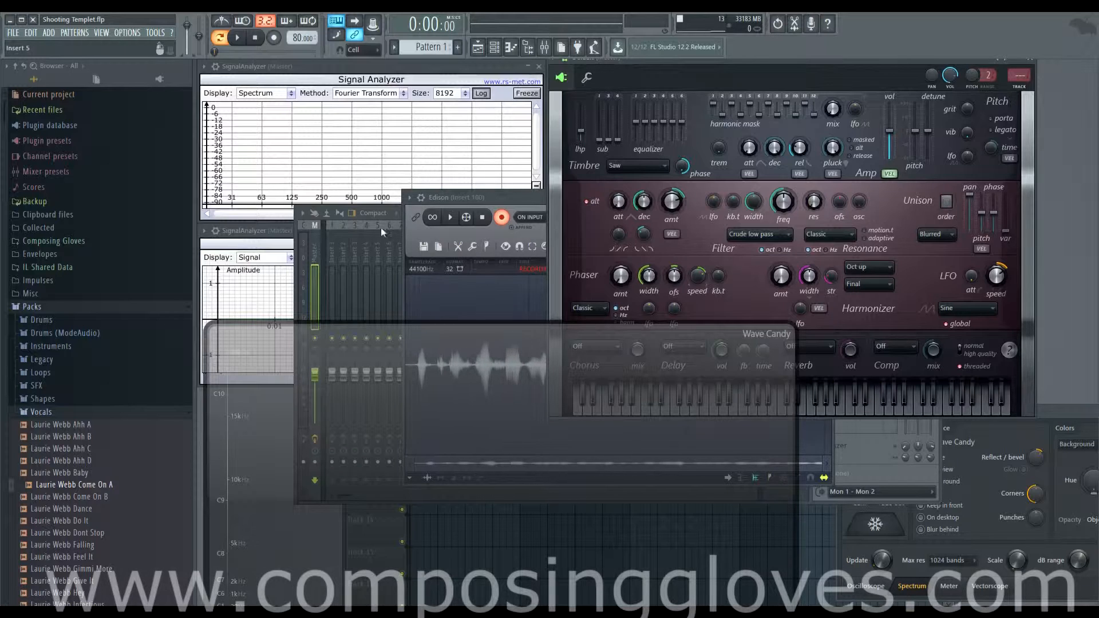
# Step: Bring both SignalAnalyzer windows to the front
pyautogui.click(288, 233)
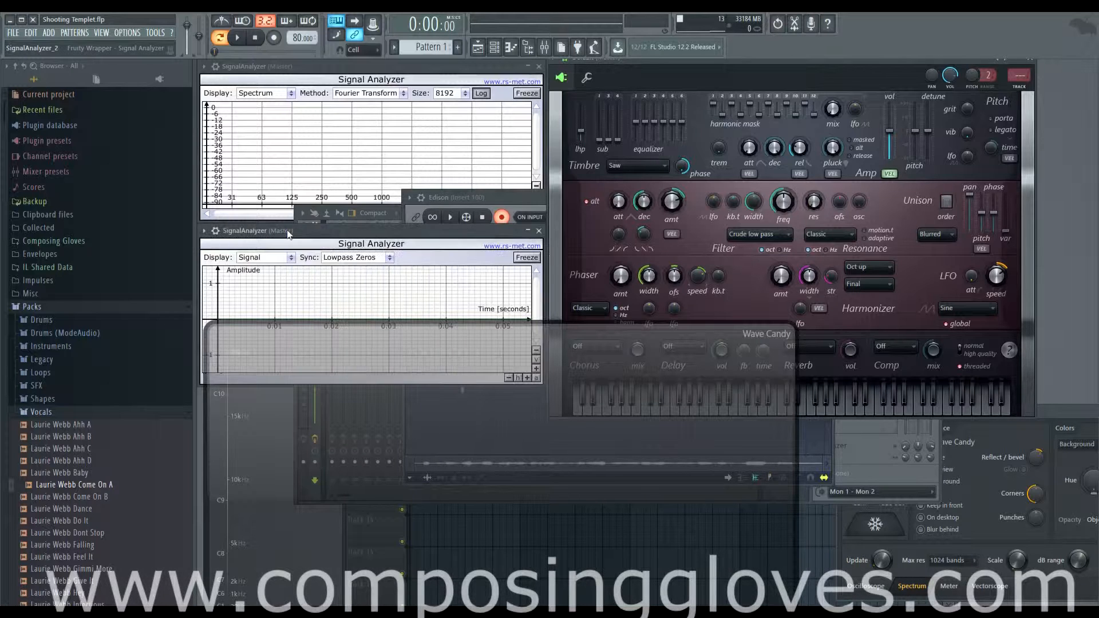
pyautogui.click(382, 64)
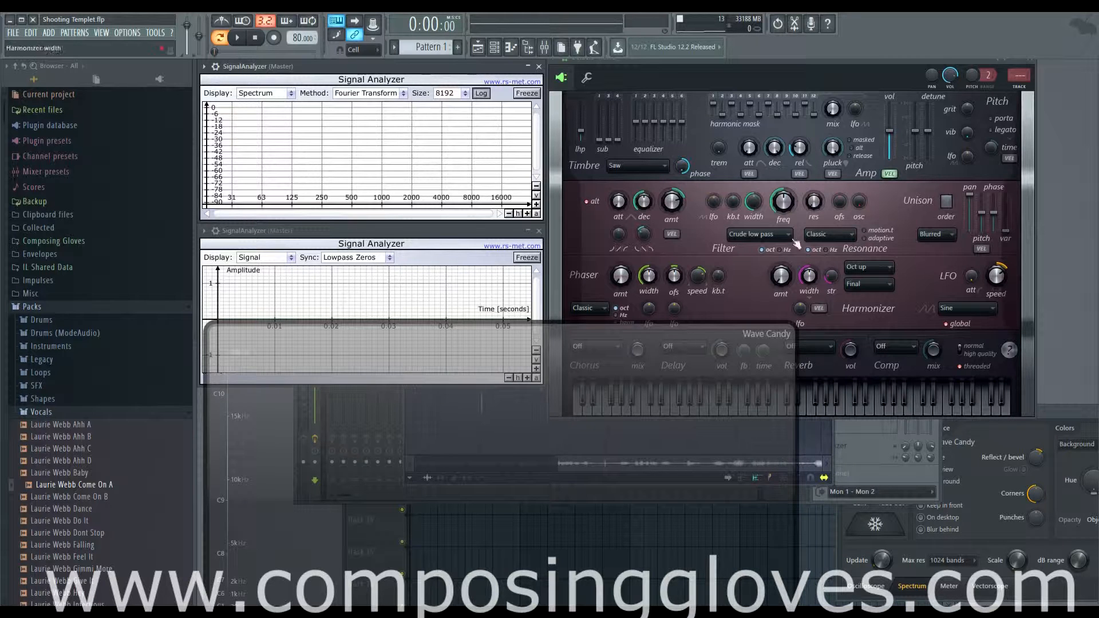
# Step: Load Fruity Parametric EQ 2 in the first effect slot of mixer Insert 1 and position its window over the signal analyzers
pyautogui.click(864, 459)
pyautogui.click(336, 259)
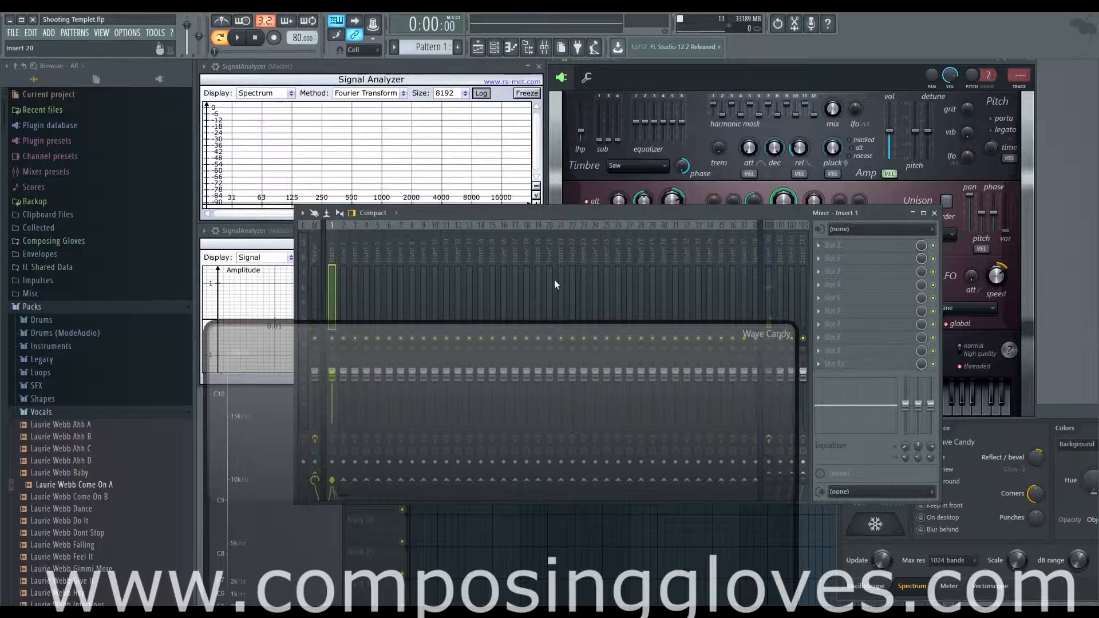
pyautogui.click(817, 245)
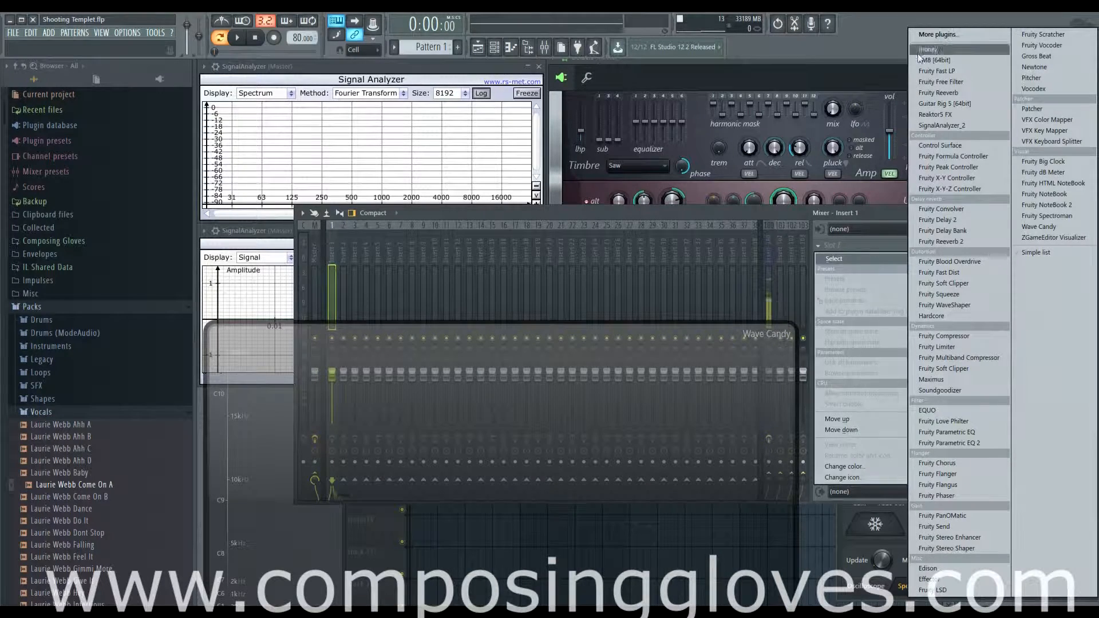
pyautogui.click(985, 443)
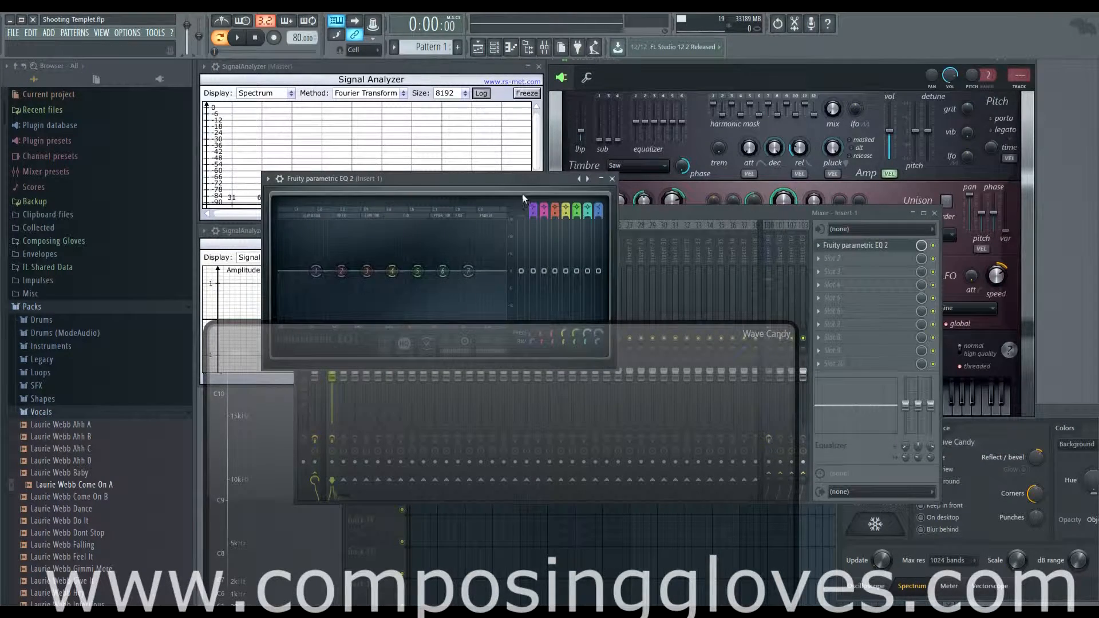
pyautogui.moveTo(523, 196); pyautogui.dragTo(507, 140)
pyautogui.click(713, 63)
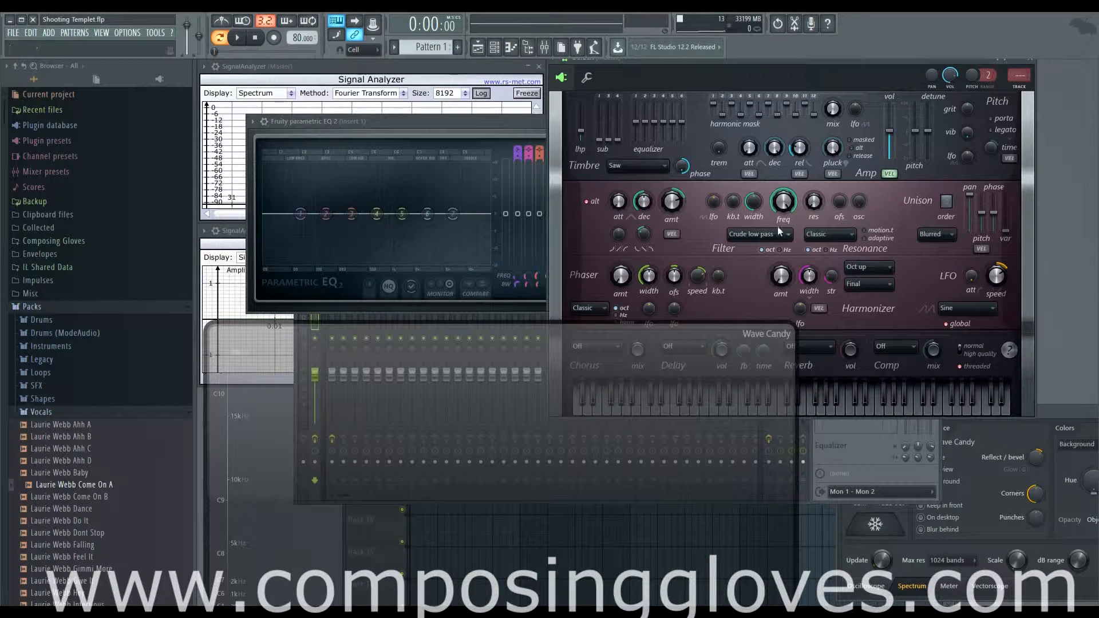
pyautogui.moveTo(339, 123); pyautogui.dragTo(355, 102)
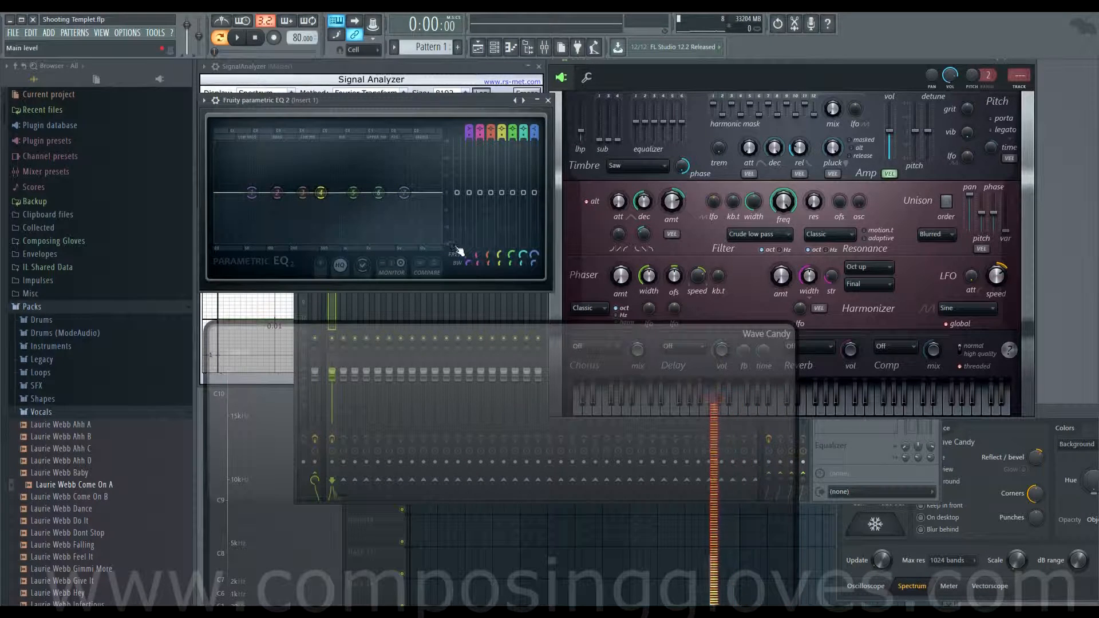
# Step: Load Fruity Parametric EQ 2 in slot 4 of the Master track, replacing the Insert 1 EQ window on screen with the new one
pyautogui.click(323, 308)
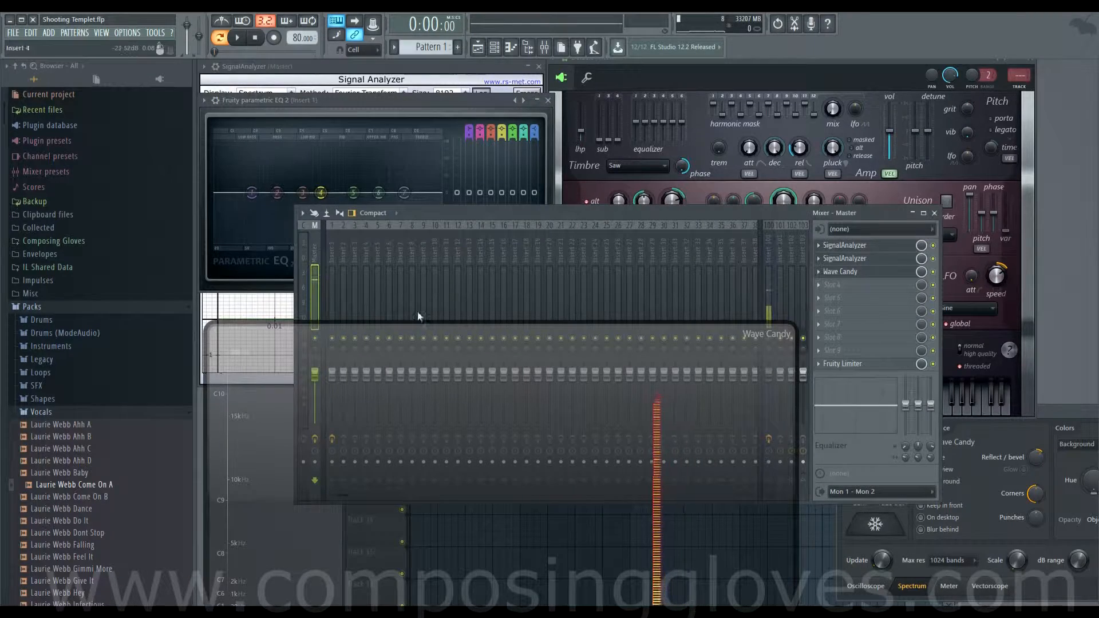
pyautogui.click(827, 288)
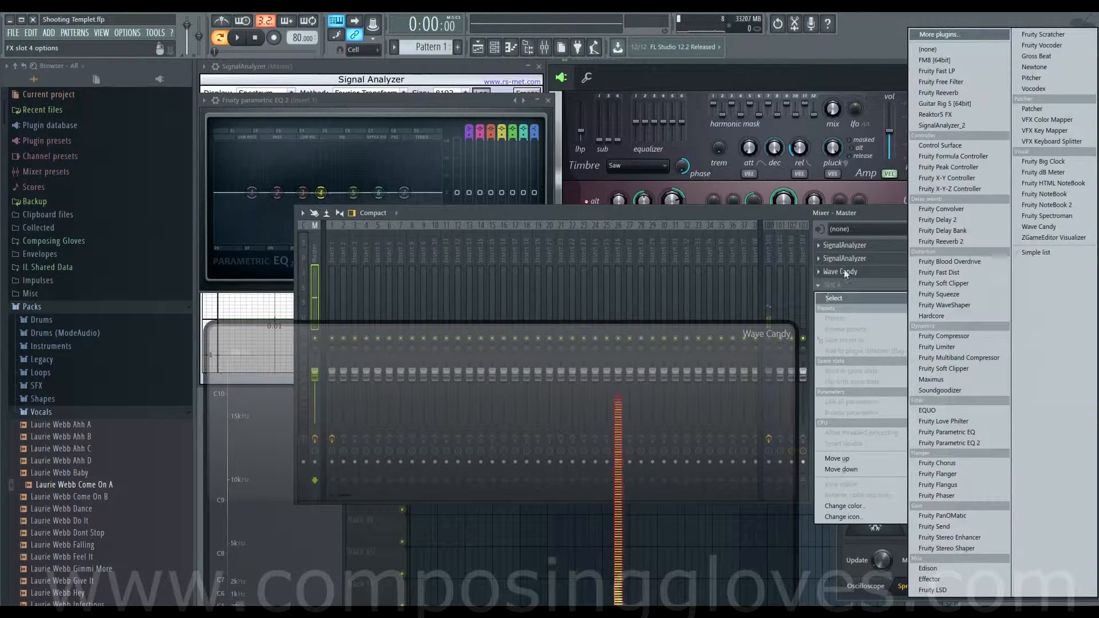
pyautogui.click(991, 444)
pyautogui.click(551, 102)
pyautogui.click(551, 101)
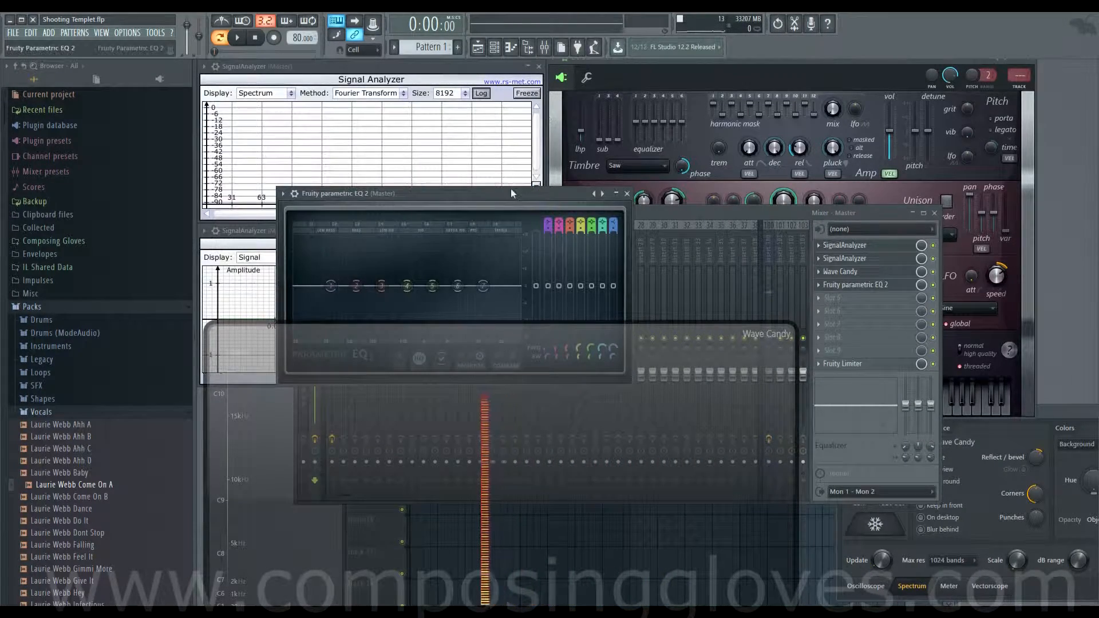
pyautogui.moveTo(510, 187); pyautogui.dragTo(486, 113)
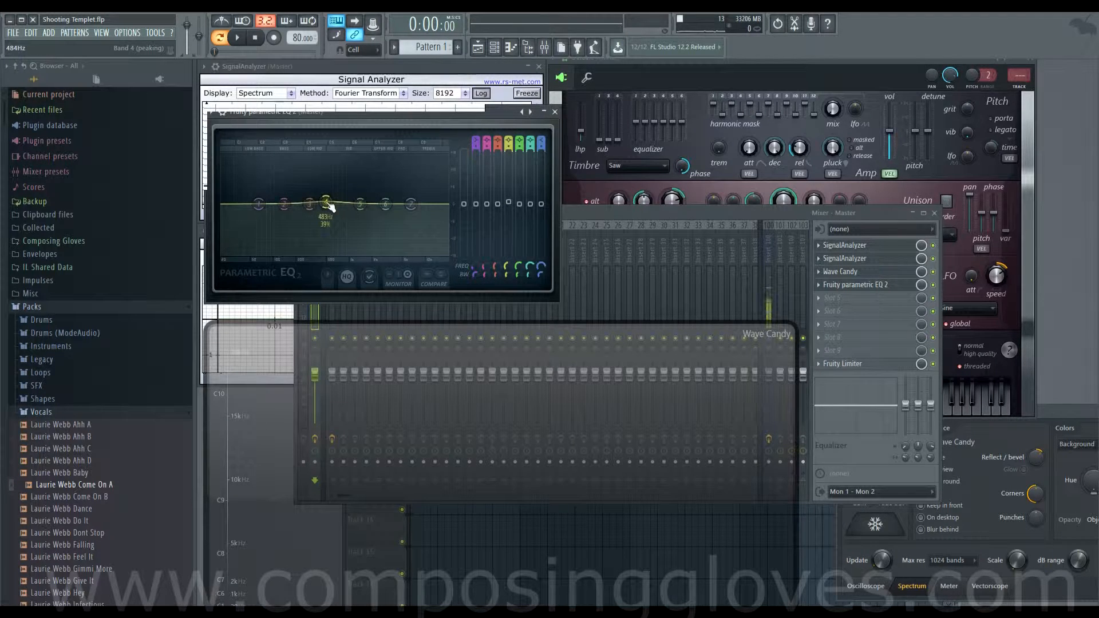
# Step: Boost band 4 of the Master EQ into a wide peak at about 1028 Hz while auditioning the sound
pyautogui.moveTo(348, 248); pyautogui.dragTo(354, 252)
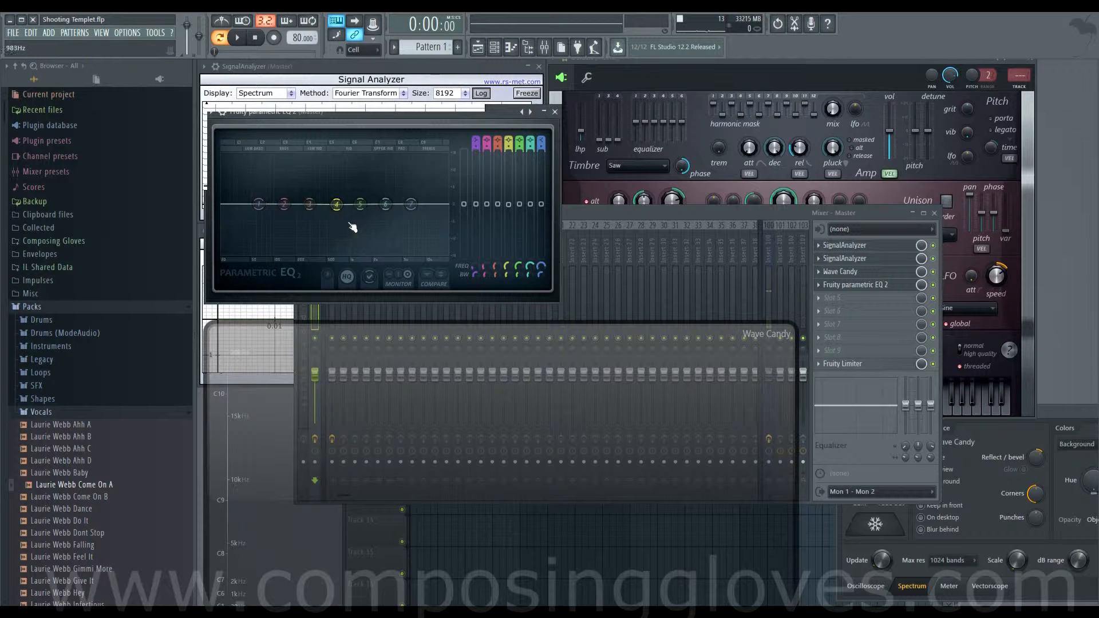
pyautogui.moveTo(337, 204); pyautogui.dragTo(337, 208)
pyautogui.press('space')
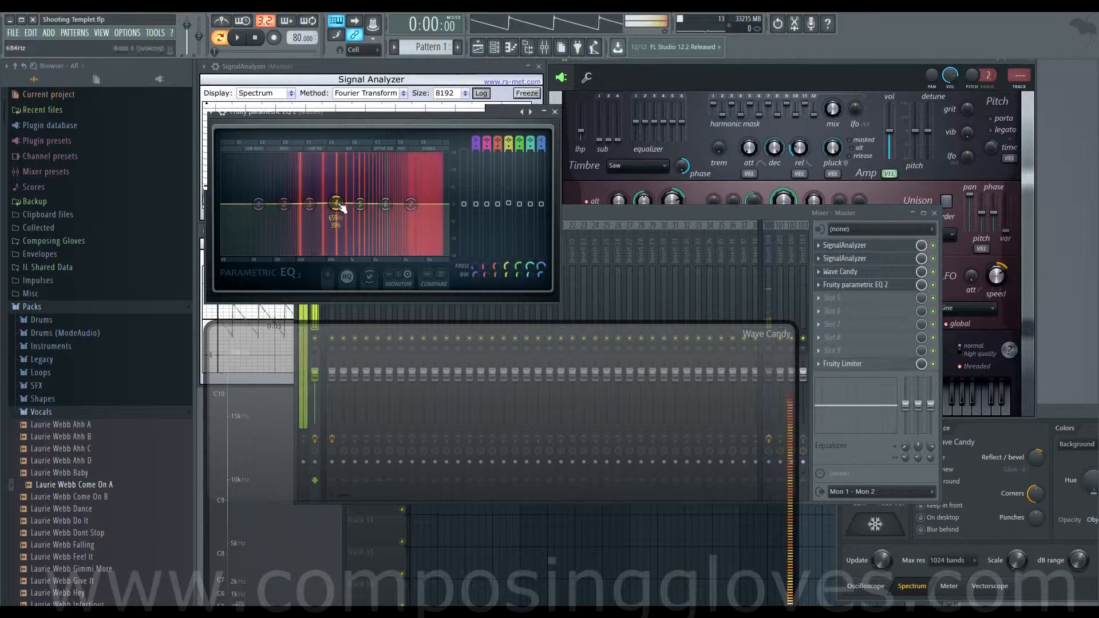
pyautogui.moveTo(340, 207); pyautogui.dragTo(355, 174)
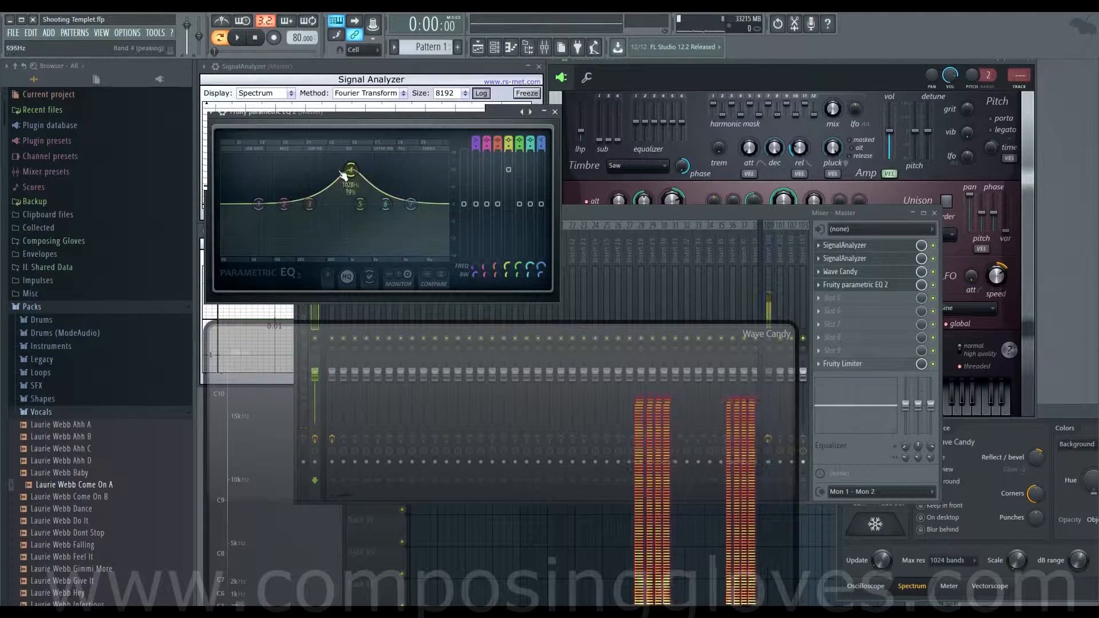
# Step: With the synth window in front, sweep the boosted band 4 across the spectrum and return it to flat at about 813 Hz
pyautogui.click(802, 63)
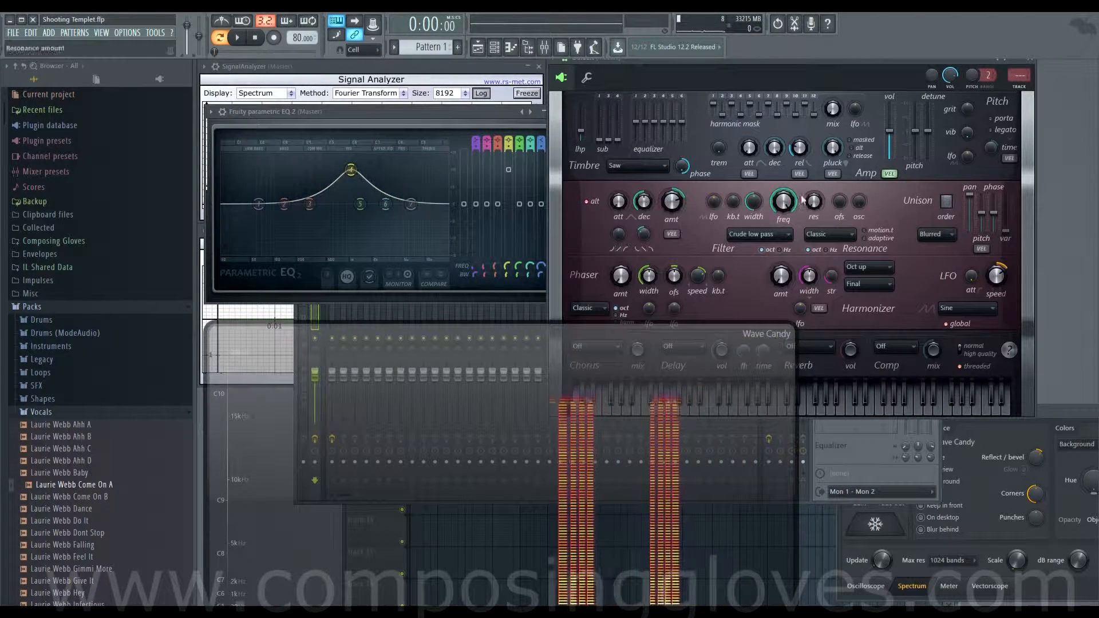
pyautogui.moveTo(782, 211)
pyautogui.mouseDown()
pyautogui.moveTo(782, 200)
pyautogui.moveTo(783, 227)
pyautogui.moveTo(783, 190)
pyautogui.moveTo(784, 224)
pyautogui.mouseUp()
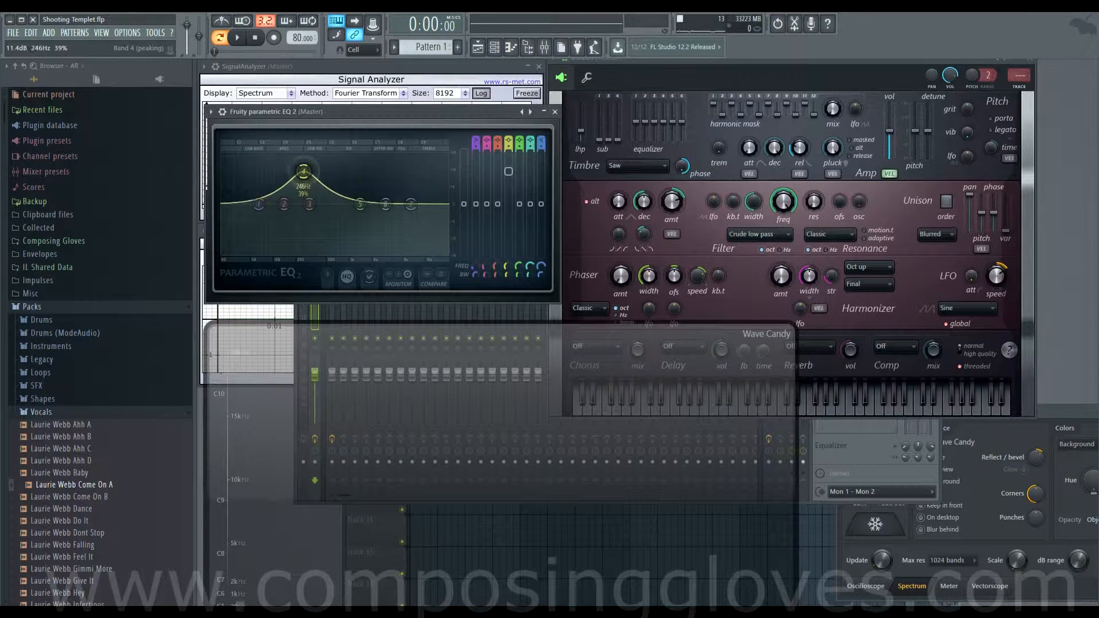
pyautogui.moveTo(392, 171); pyautogui.dragTo(342, 204)
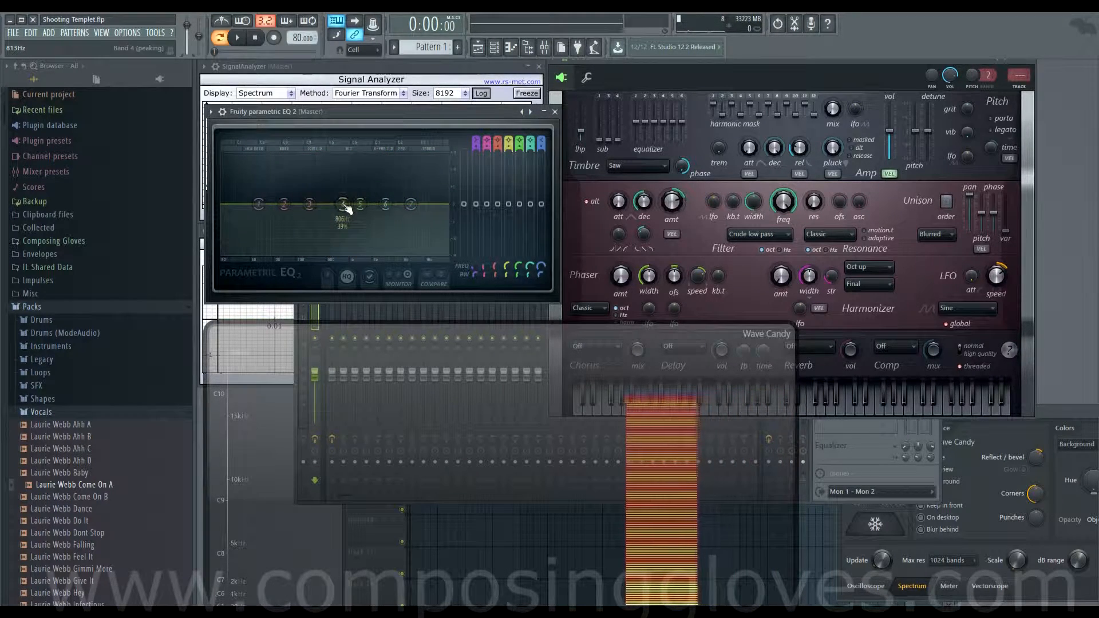
# Step: Change the filter type of band 4 in the Master EQ to Low pass
pyautogui.rightClick(343, 205)
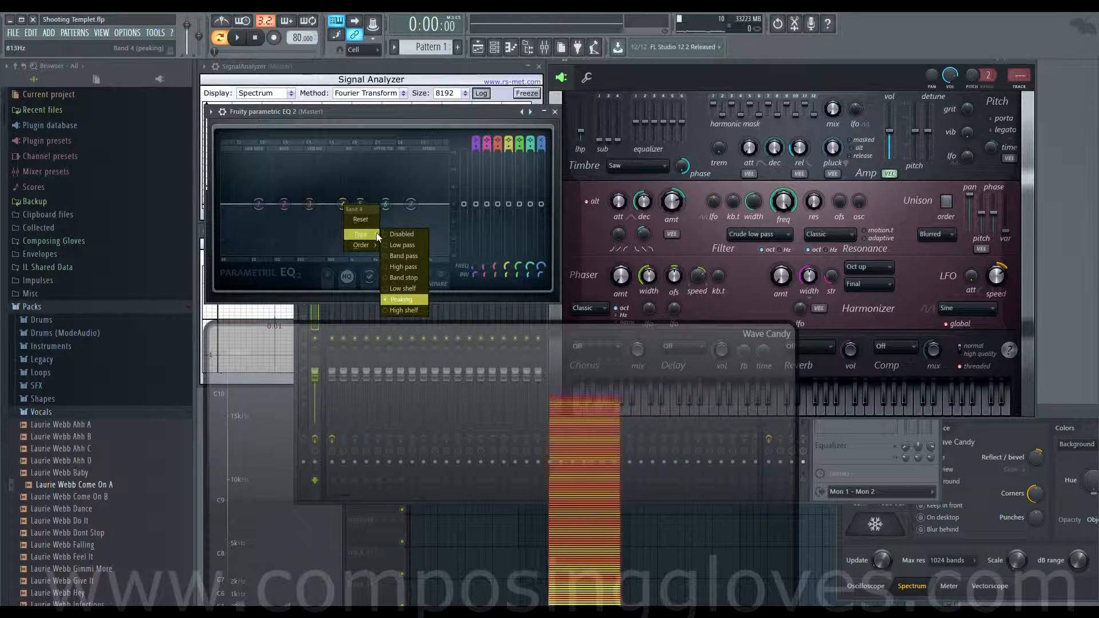
pyautogui.moveTo(369, 244)
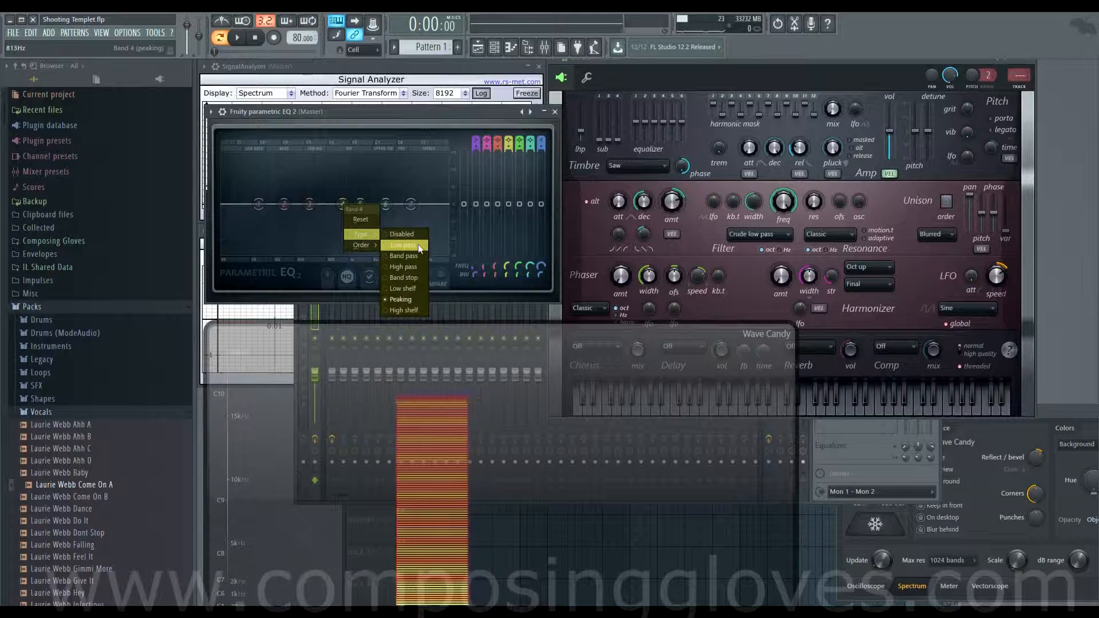
pyautogui.click(407, 245)
pyautogui.moveTo(342, 204)
pyautogui.mouseDown()
pyautogui.moveTo(448, 209)
pyautogui.moveTo(252, 204)
pyautogui.moveTo(442, 205)
pyautogui.moveTo(342, 217)
pyautogui.mouseUp()
# Step: Vary the bandwidth of the band 4 low-pass filter repeatedly, reaching about 70% with the cutoff near 560 Hz
pyautogui.scroll(-8, 345, 207)
pyautogui.scroll(9, 380, 206)
pyautogui.scroll(-7, 433, 205)
pyautogui.scroll(9, 434, 207)
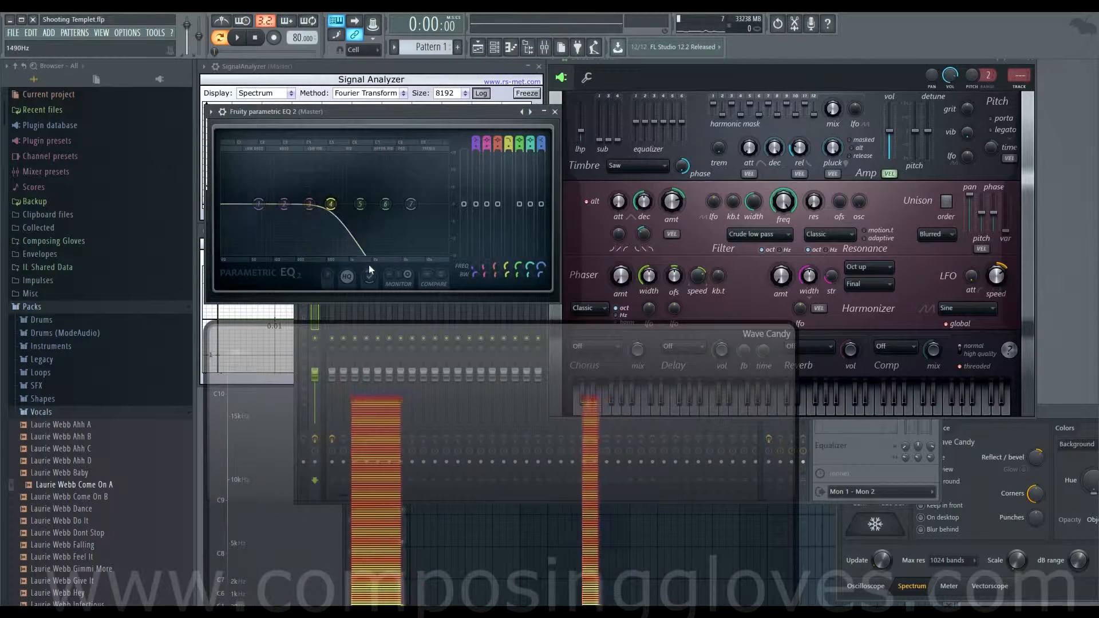
pyautogui.scroll(-2, 337, 208)
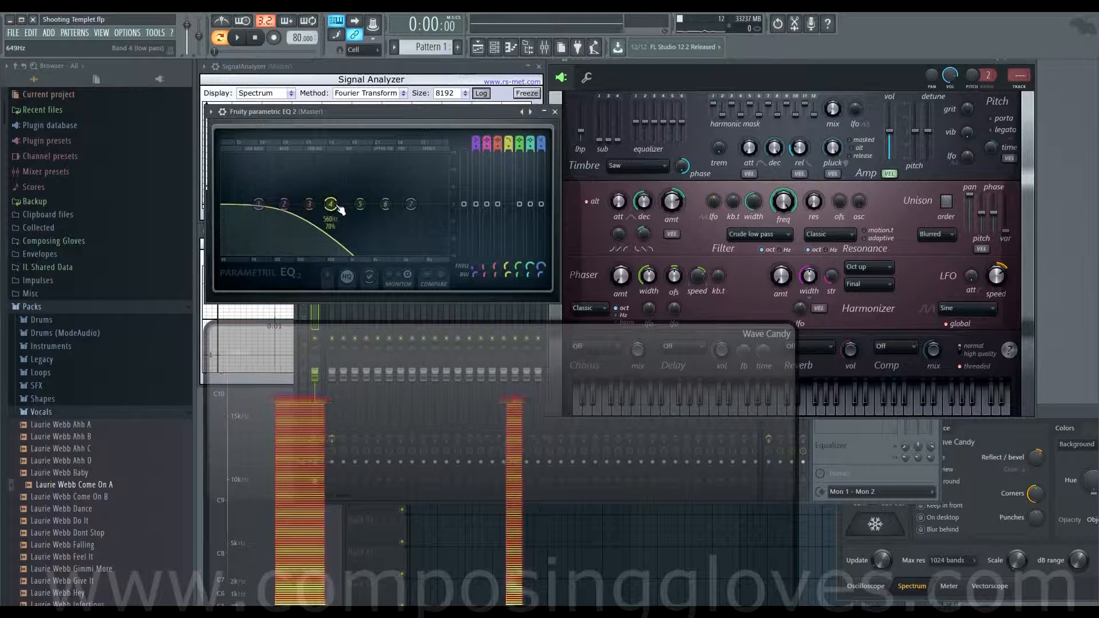
# Step: Set the band 4 low-pass order to Steep 8 and lower its cutoff to about 327 Hz
pyautogui.rightClick(331, 203)
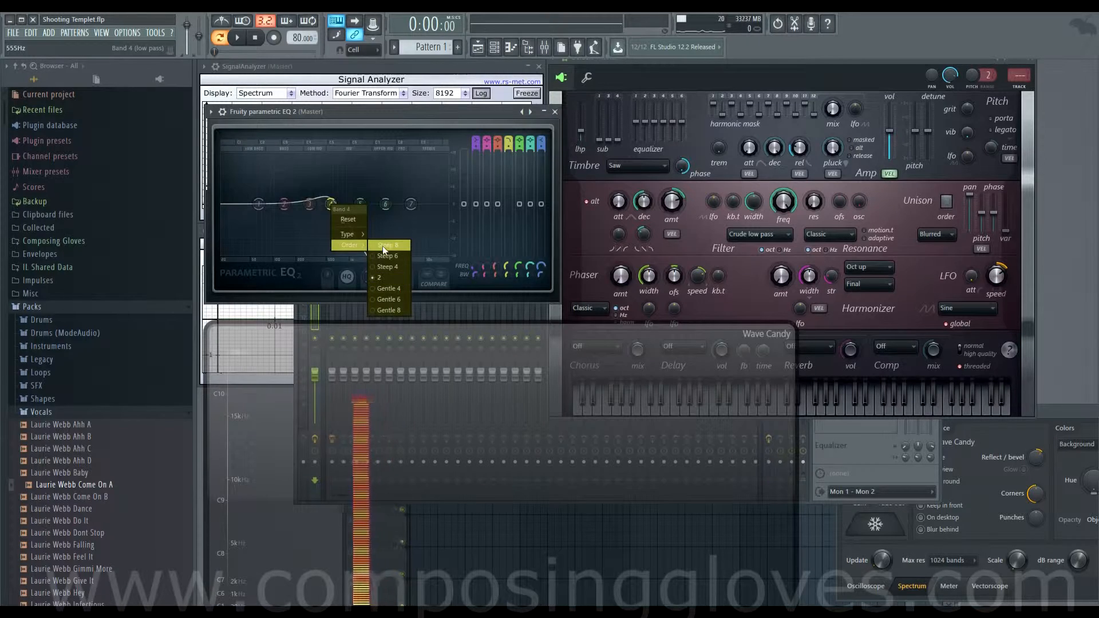
pyautogui.click(385, 246)
pyautogui.moveTo(333, 206)
pyautogui.mouseDown()
pyautogui.moveTo(420, 206)
pyautogui.moveTo(314, 206)
pyautogui.mouseUp()
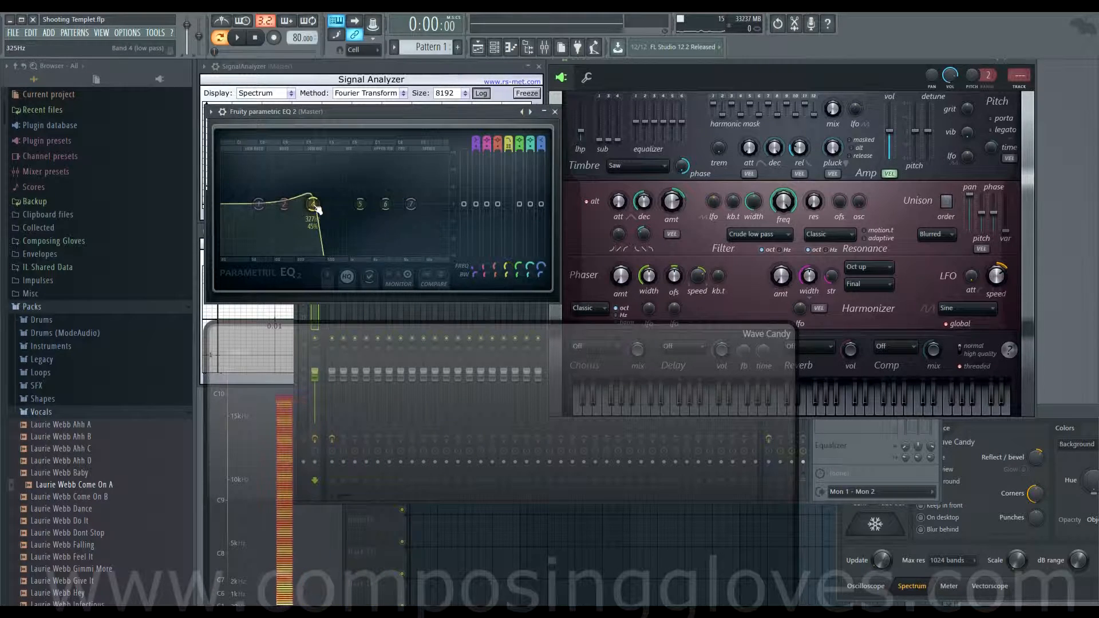
# Step: Set the band 4 low-pass order to Gentle 6 and raise its cutoff to about 2250 Hz
pyautogui.rightClick(314, 206)
pyautogui.moveTo(336, 245)
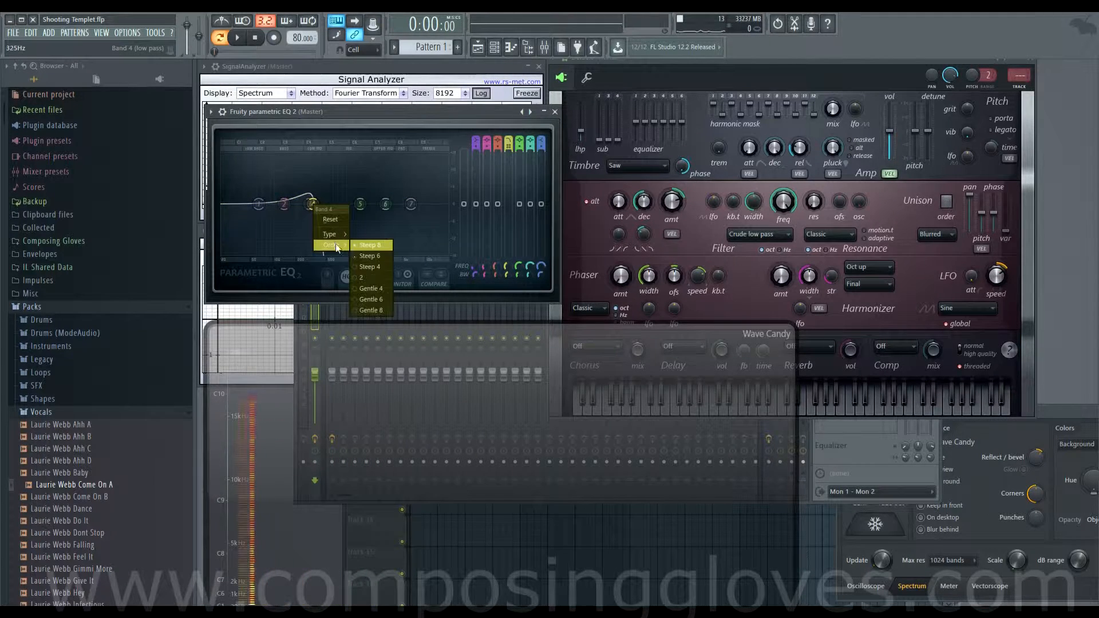
pyautogui.click(382, 302)
pyautogui.moveTo(314, 205); pyautogui.dragTo(377, 204)
pyautogui.rightClick(377, 205)
pyautogui.click(376, 208)
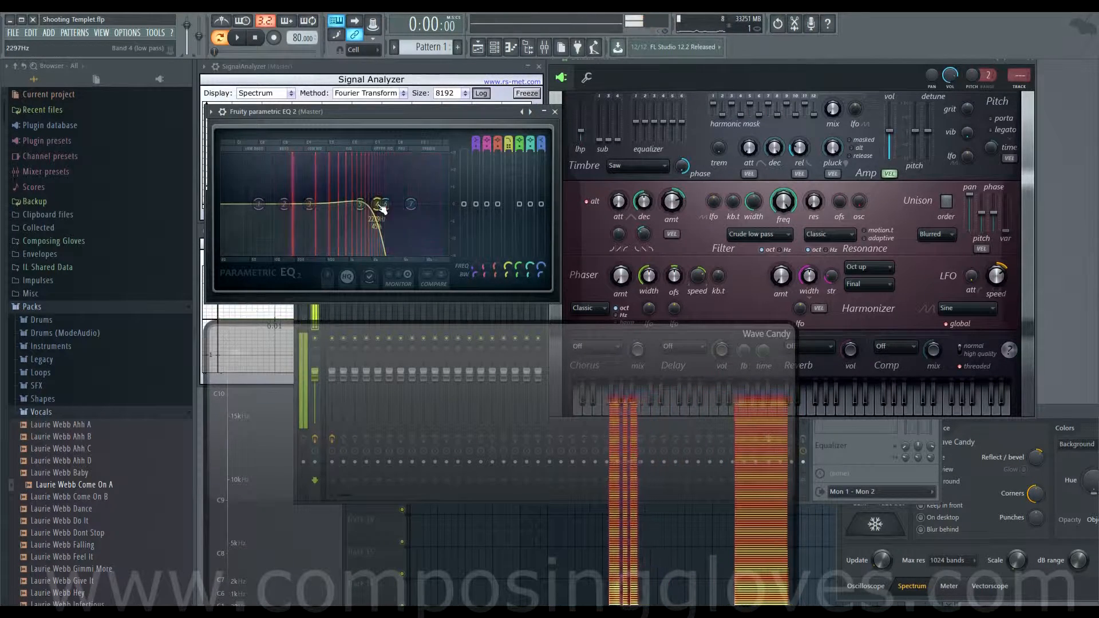
pyautogui.rightClick(378, 205)
pyautogui.click(379, 205)
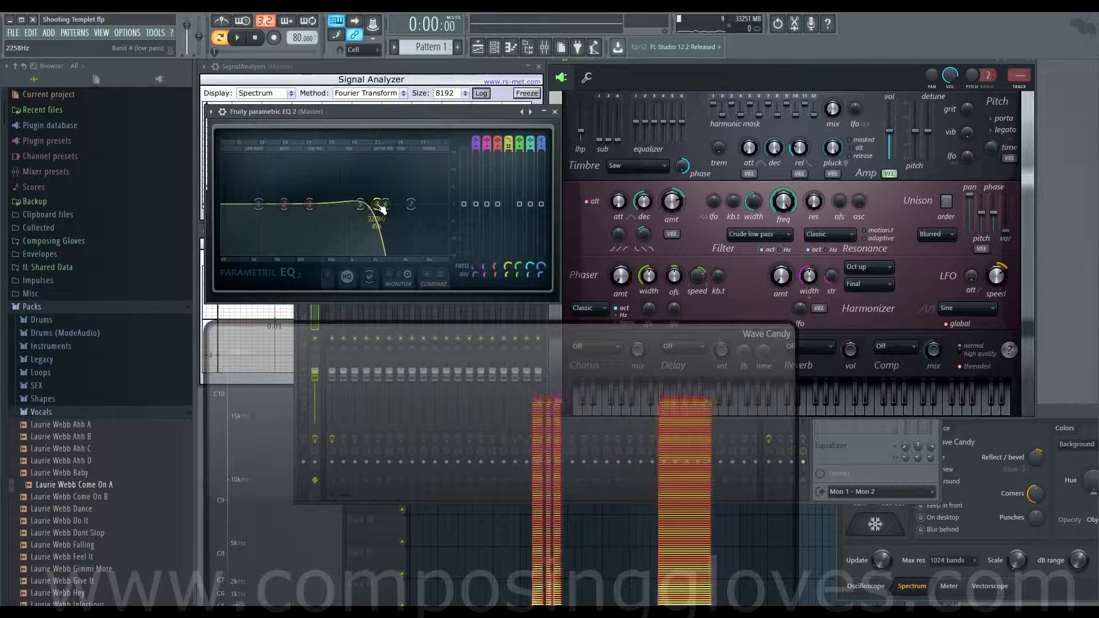
# Step: Sweep the band 4 low-pass cutoff up to the high end of the spectrum and back down to about 886 Hz
pyautogui.moveTo(378, 205); pyautogui.dragTo(435, 205)
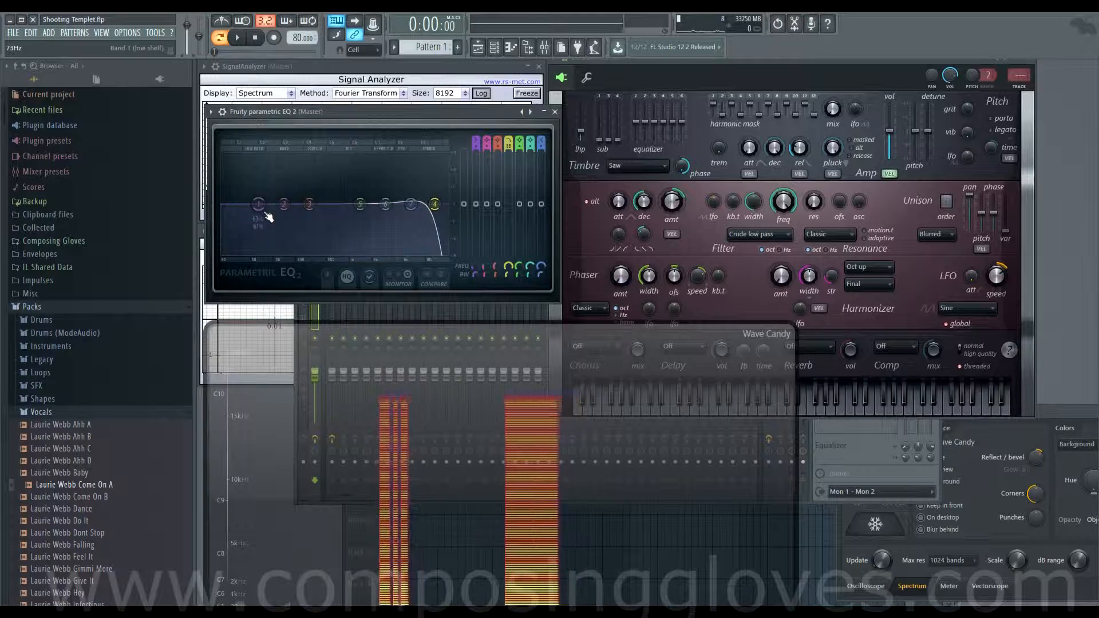
pyautogui.moveTo(434, 204); pyautogui.dragTo(341, 204)
pyautogui.rightClick(341, 204)
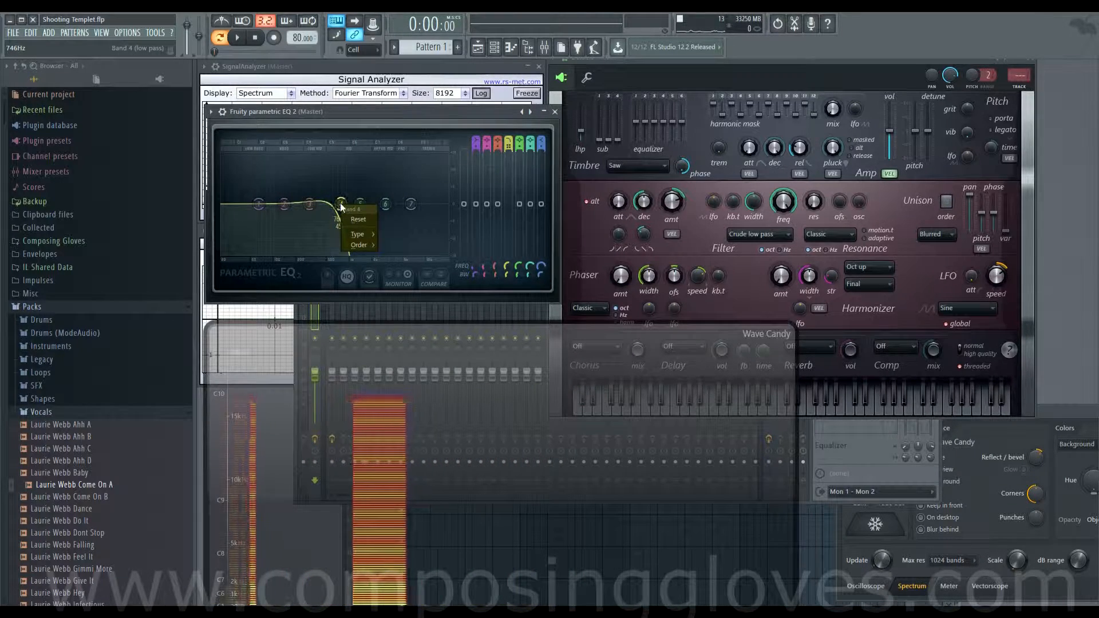
pyautogui.click(328, 198)
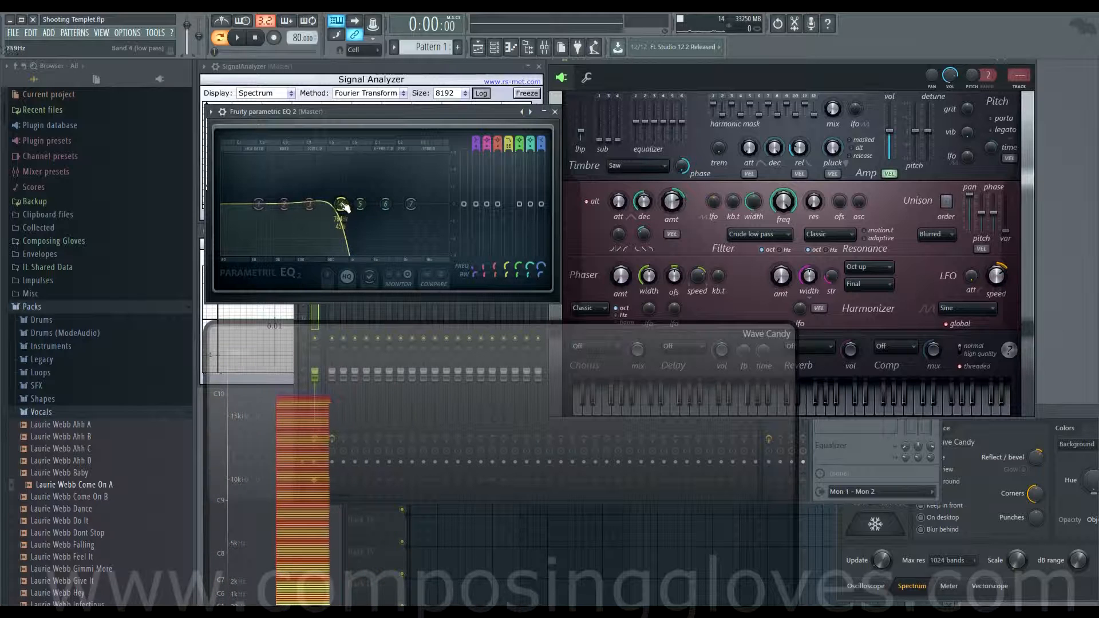
pyautogui.moveTo(341, 205)
pyautogui.mouseDown()
pyautogui.moveTo(446, 204)
pyautogui.moveTo(312, 204)
pyautogui.moveTo(361, 203)
pyautogui.mouseUp()
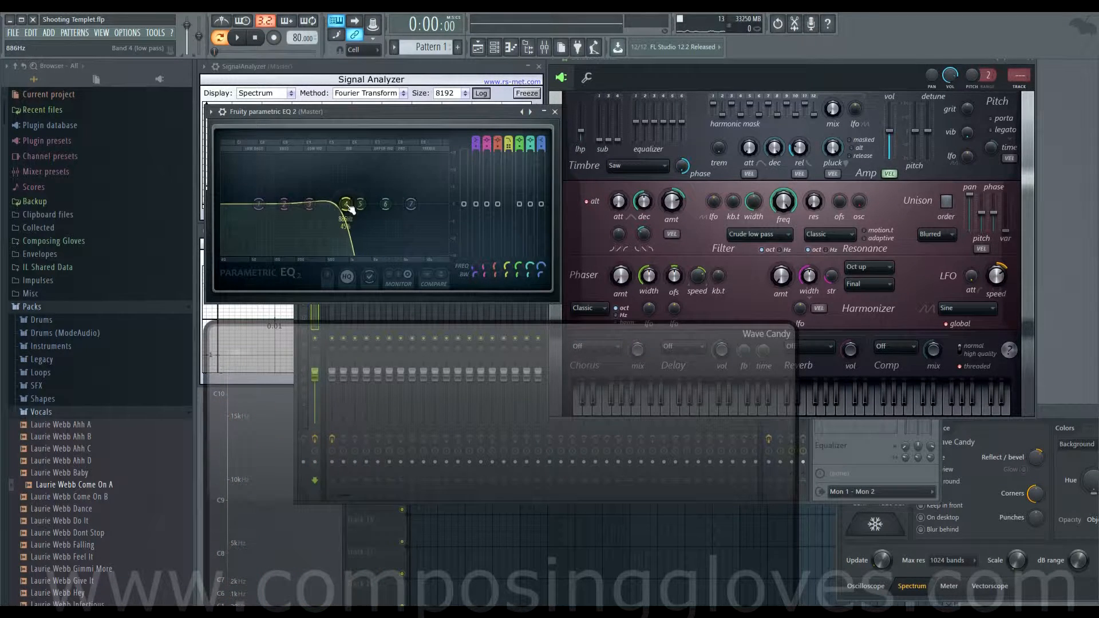
# Step: Change the filter type of band 4 in the Master EQ to Band pass
pyautogui.rightClick(347, 206)
pyautogui.moveTo(370, 233)
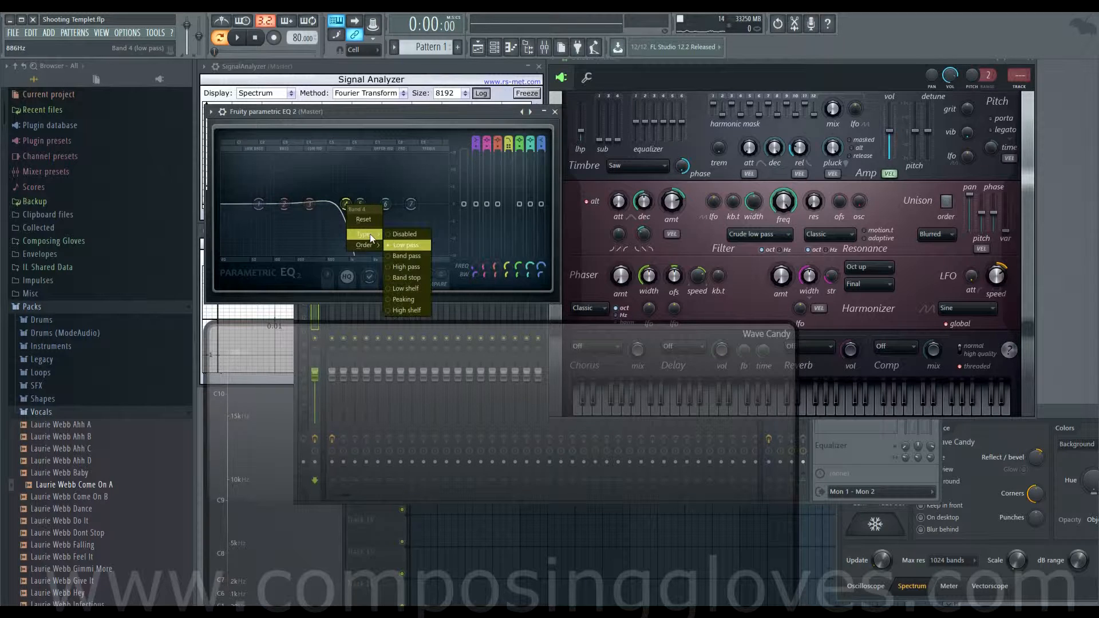
pyautogui.click(417, 256)
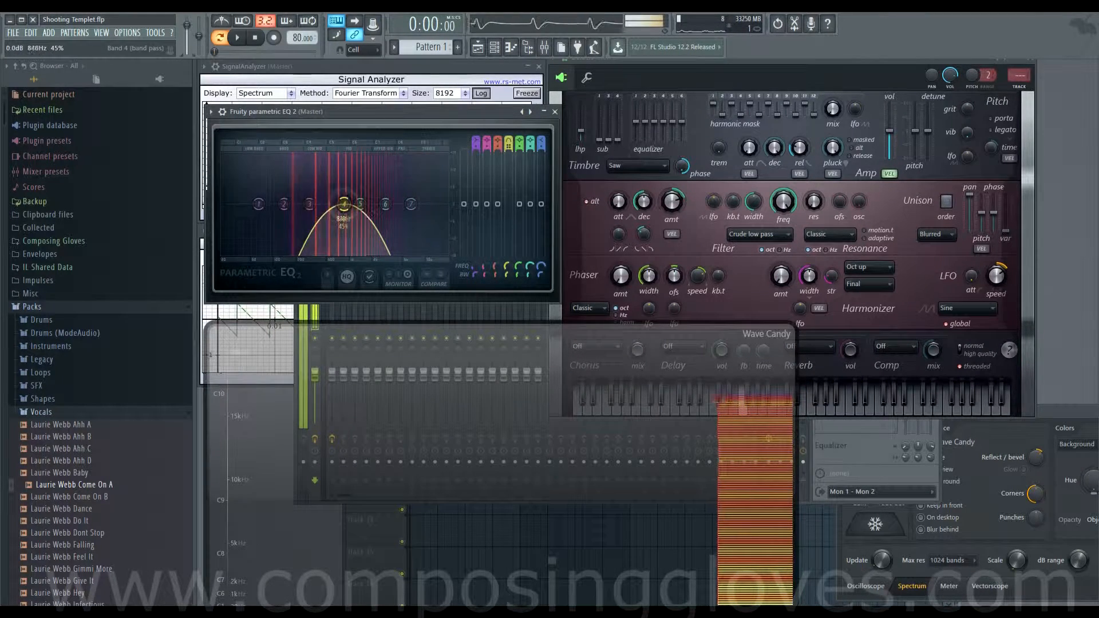
# Step: Vary the band-pass bandwidth between 25% and 100%, and settle band 4 at about 724 Hz with 45% bandwidth
pyautogui.scroll(-5, 345, 204)
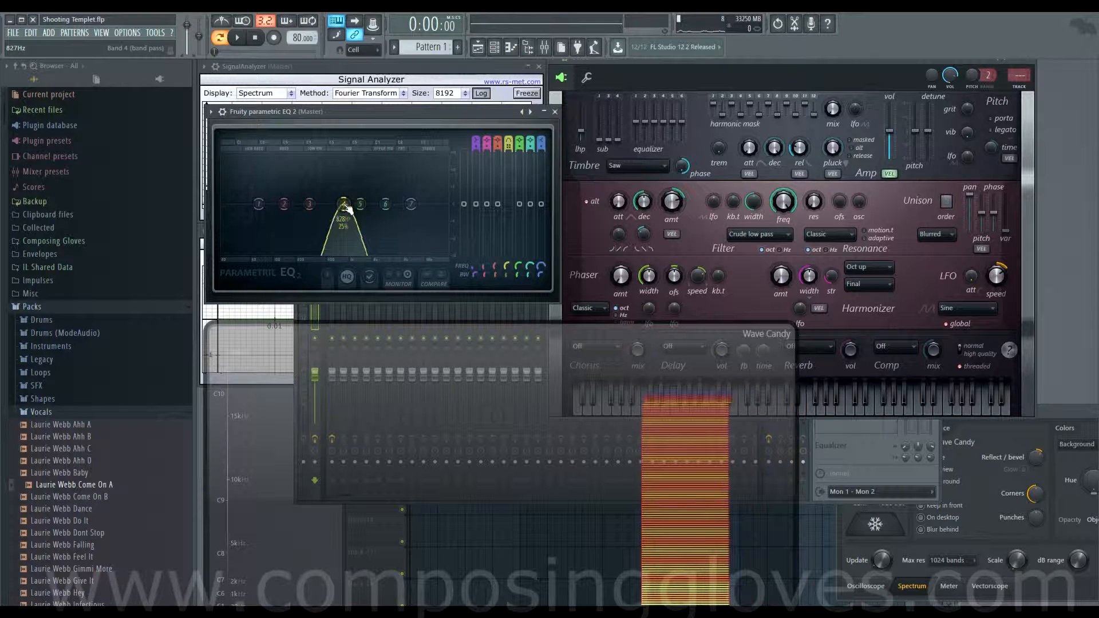
pyautogui.scroll(8, 345, 205)
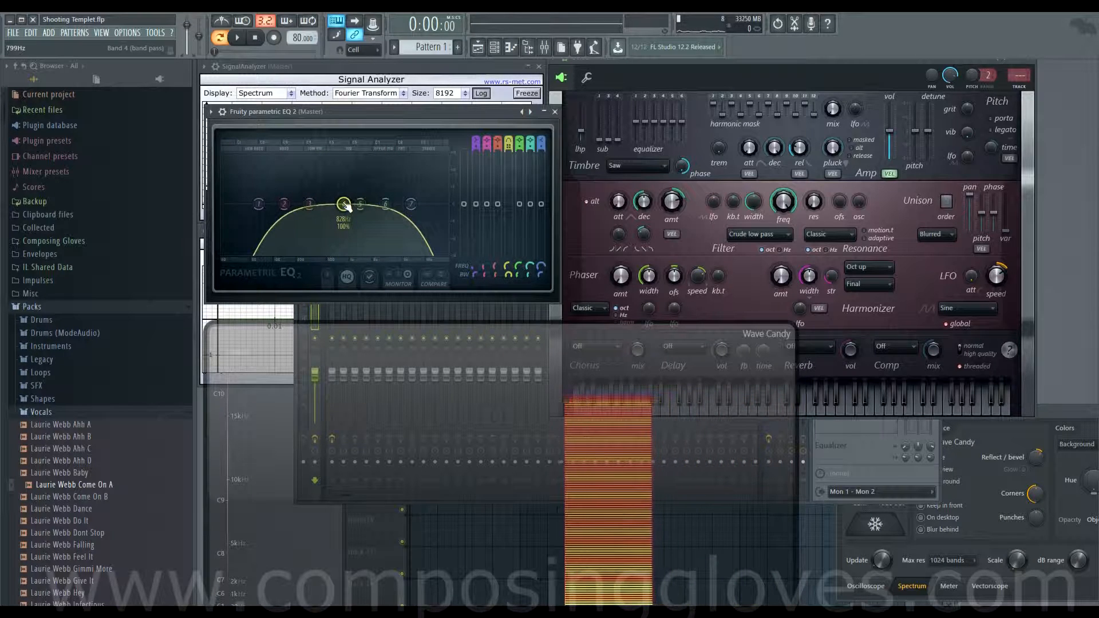
pyautogui.scroll(-2, 345, 205)
pyautogui.moveTo(345, 205)
pyautogui.mouseDown()
pyautogui.moveTo(239, 206)
pyautogui.moveTo(362, 207)
pyautogui.moveTo(339, 206)
pyautogui.mouseUp()
pyautogui.scroll(-4, 356, 207)
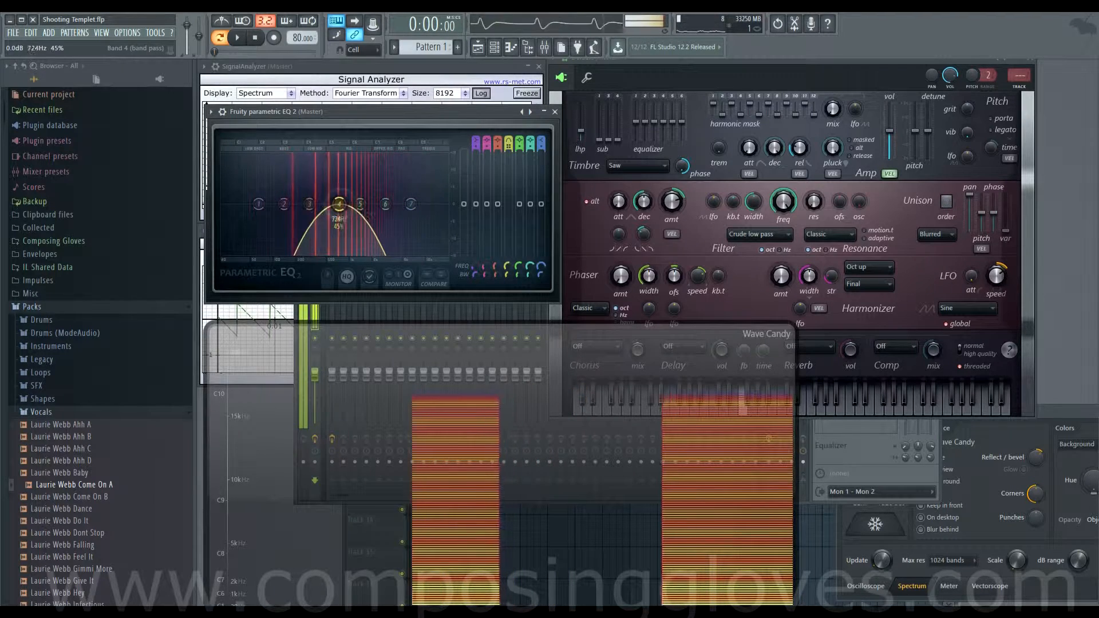
# Step: Change band 4 of the Master EQ to High pass, sweep it to the high end and back to about 583 Hz
pyautogui.rightClick(339, 205)
pyautogui.moveTo(362, 231)
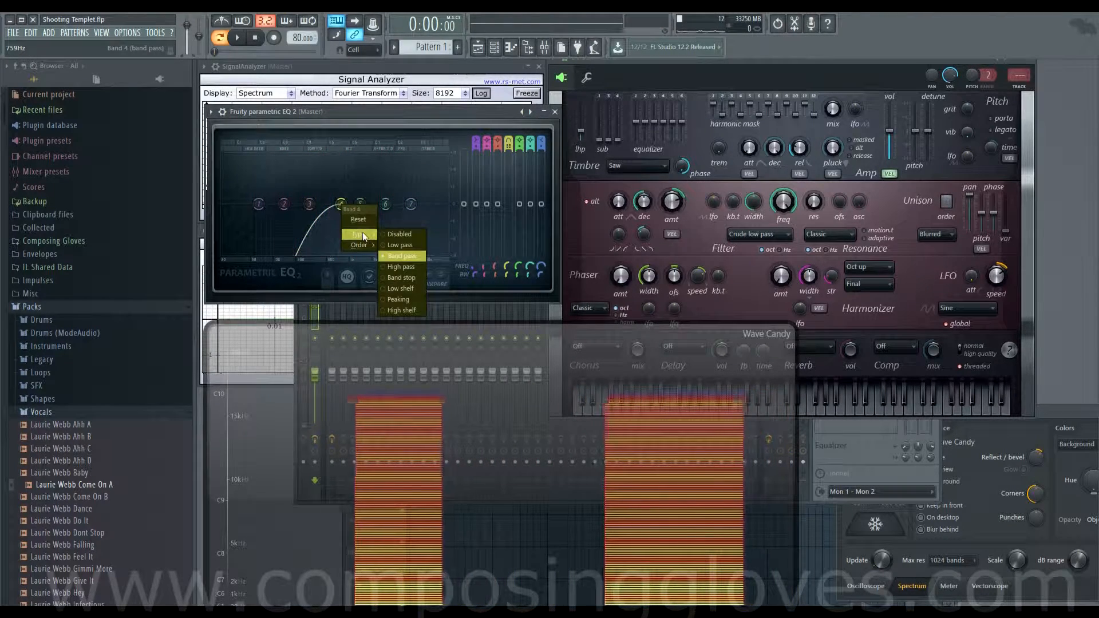
pyautogui.click(402, 266)
pyautogui.moveTo(342, 205); pyautogui.dragTo(412, 204)
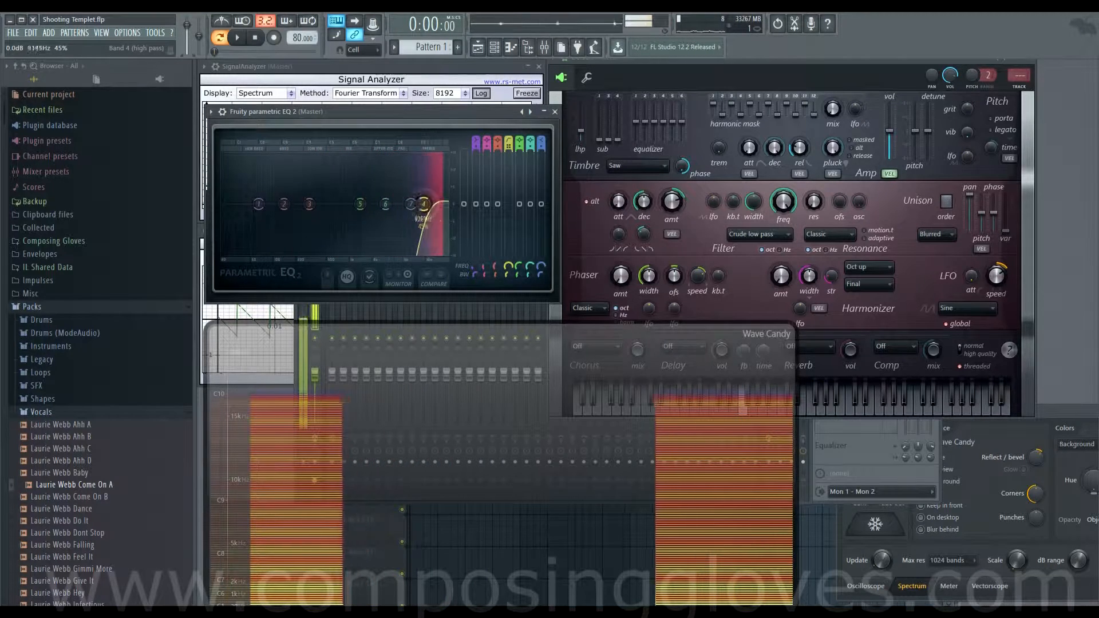
pyautogui.moveTo(424, 203); pyautogui.dragTo(332, 204)
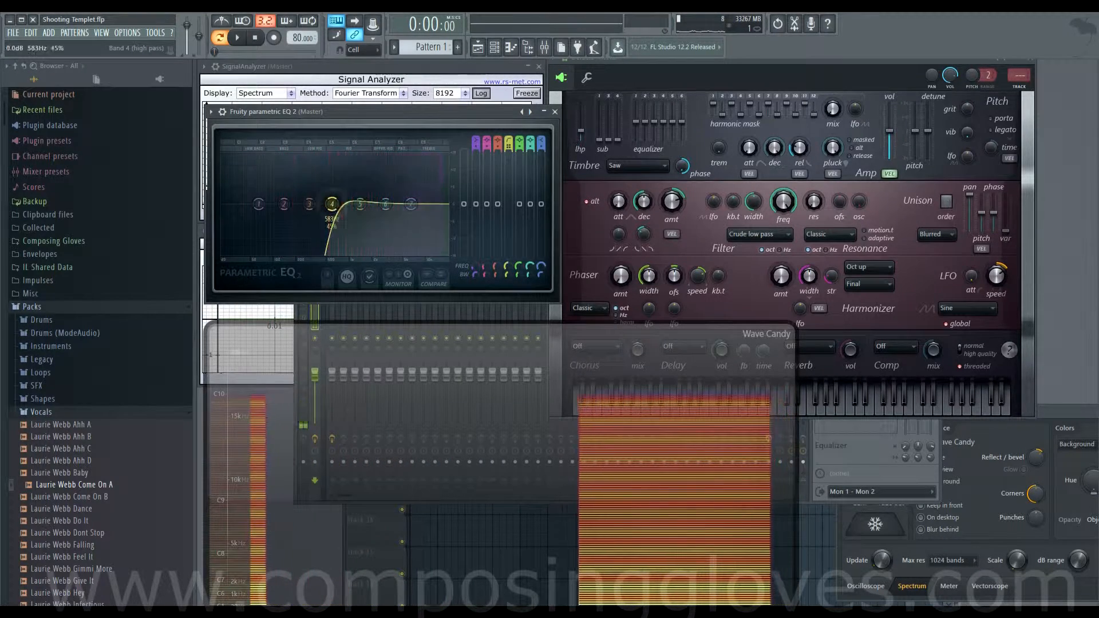
# Step: Change band 4 to Band stop, narrow its bandwidth to 25%, and sweep the notch, settling at about 641 Hz
pyautogui.rightClick(337, 204)
pyautogui.moveTo(356, 233)
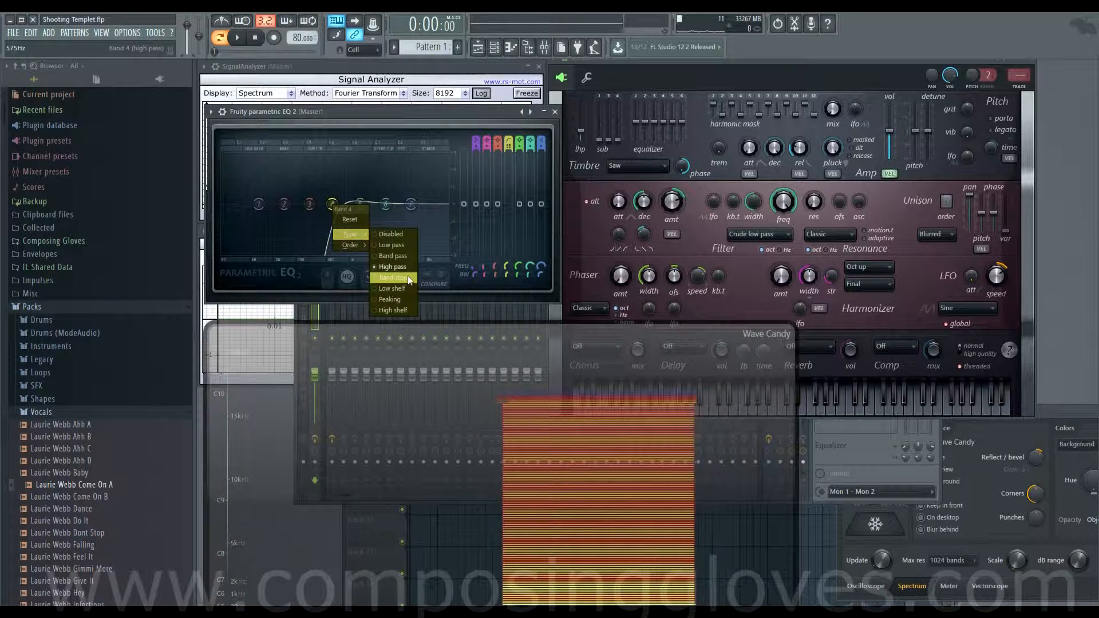
pyautogui.click(401, 288)
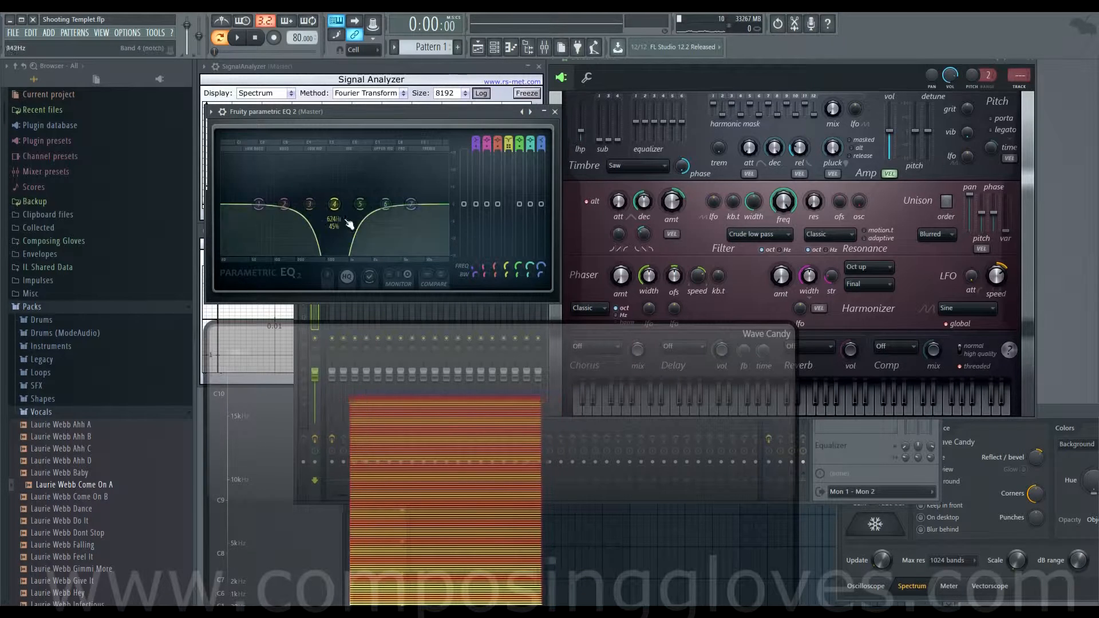
pyautogui.scroll(-3, 340, 208)
pyautogui.scroll(4, 338, 209)
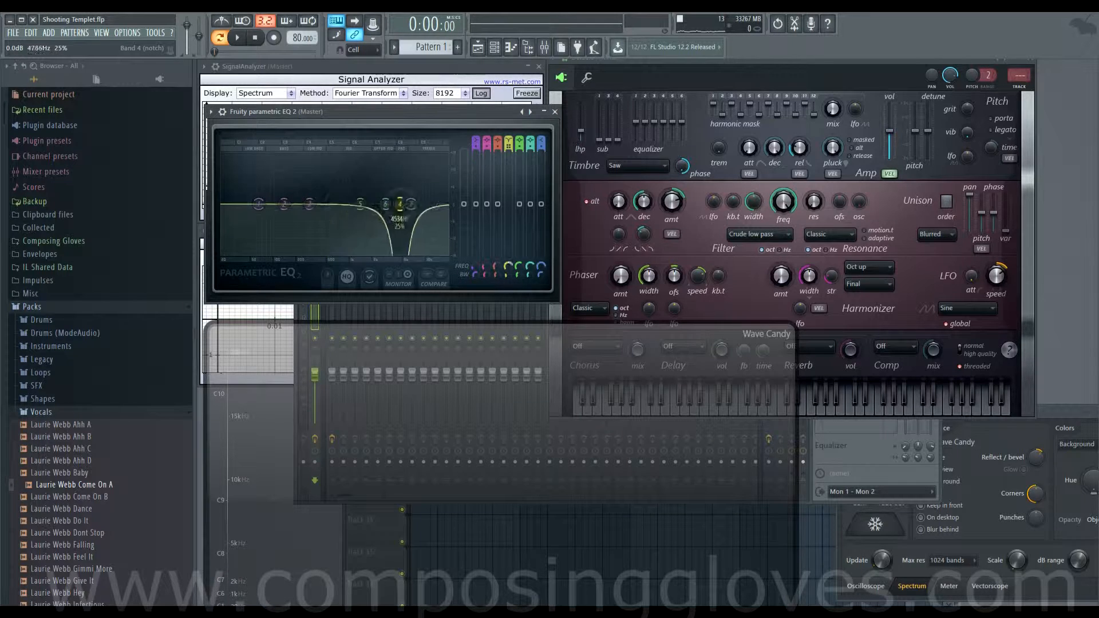
pyautogui.moveTo(314, 203)
pyautogui.mouseDown()
pyautogui.moveTo(432, 204)
pyautogui.moveTo(328, 204)
pyautogui.mouseUp()
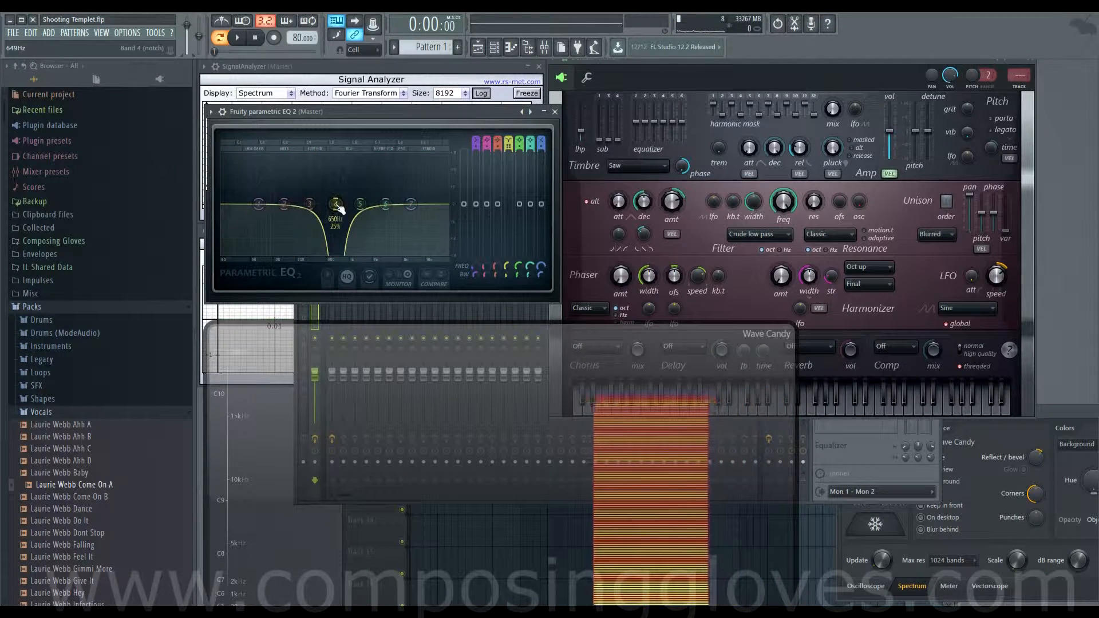
pyautogui.moveTo(339, 204)
pyautogui.mouseDown()
pyautogui.moveTo(435, 204)
pyautogui.moveTo(306, 204)
pyautogui.moveTo(335, 204)
pyautogui.mouseUp()
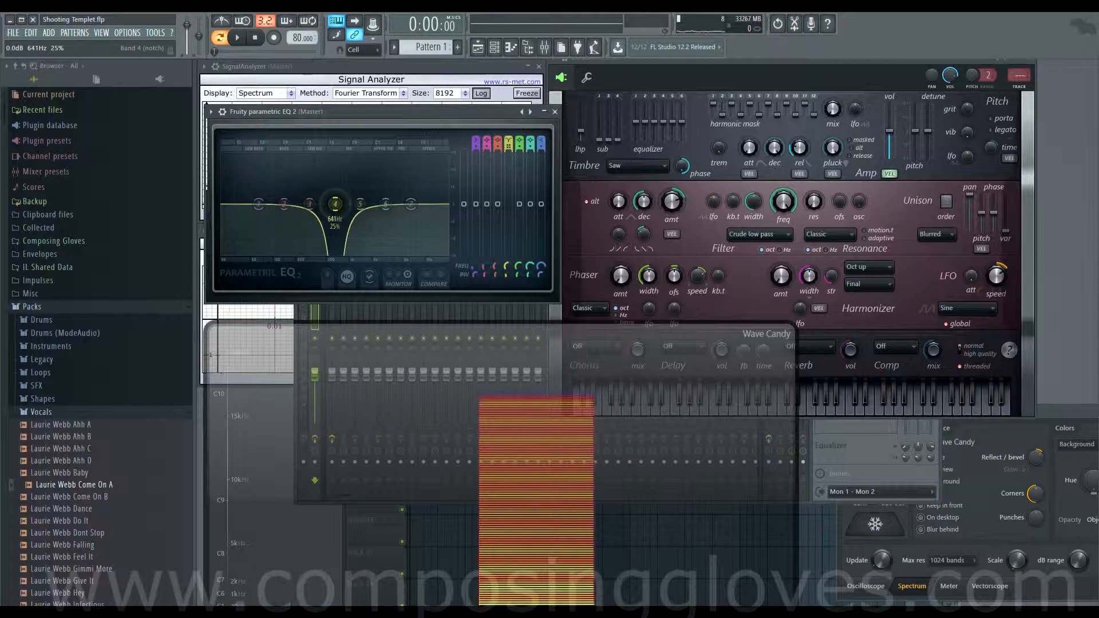
# Step: Change band 4 to Low shelf, try it fully cut at the lowest frequencies, and set its order to Gentle 4
pyautogui.rightClick(337, 206)
pyautogui.moveTo(366, 235)
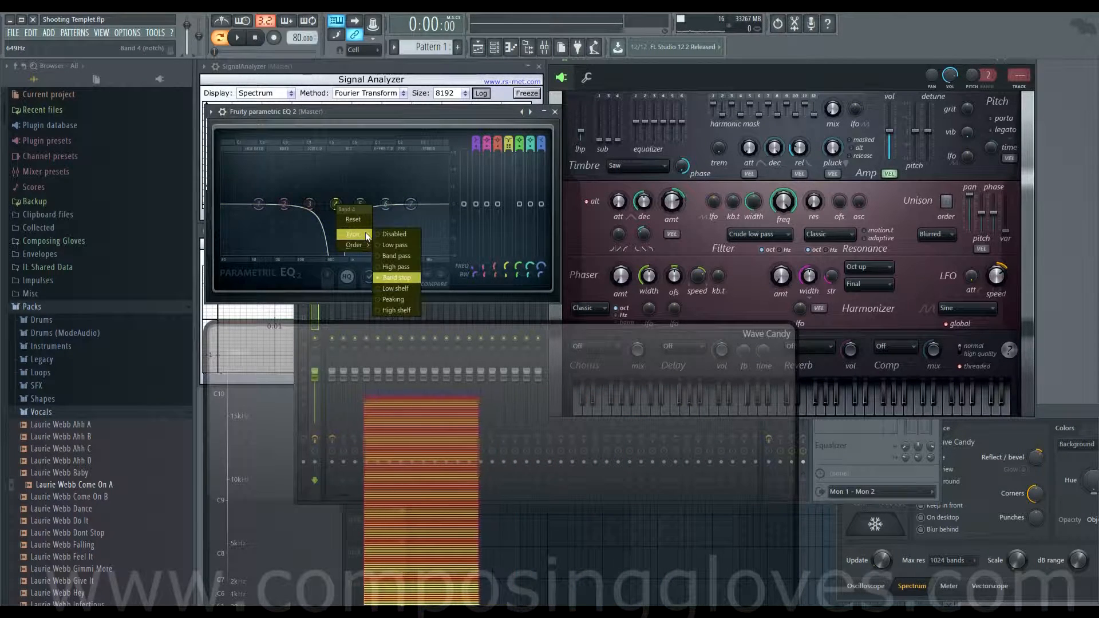
pyautogui.click(407, 287)
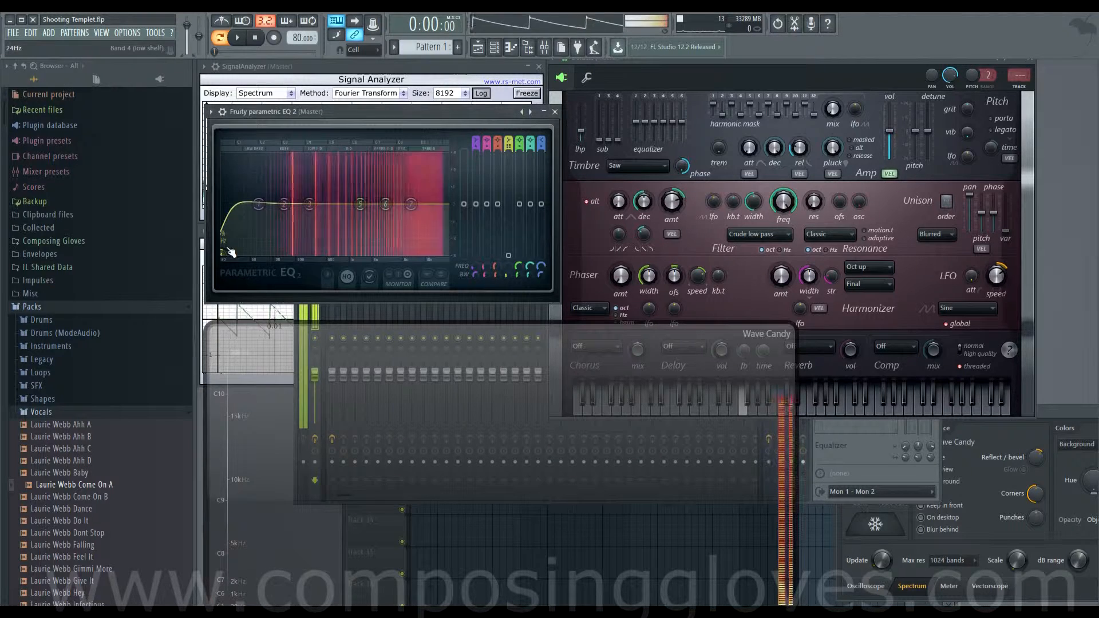
pyautogui.rightClick(223, 255)
pyautogui.moveTo(254, 297)
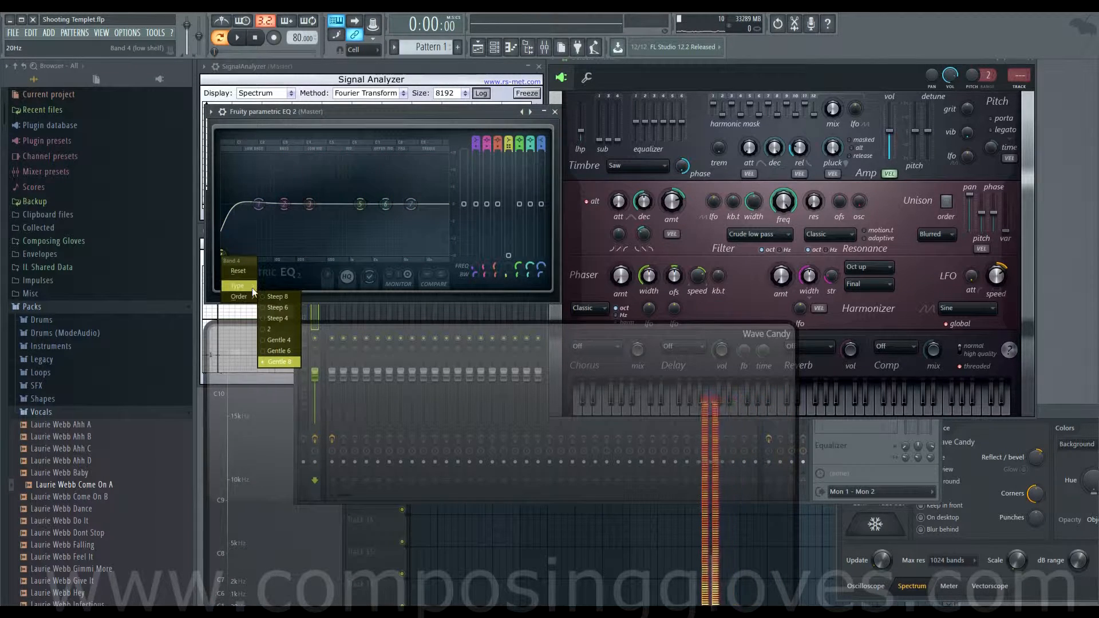
pyautogui.click(283, 340)
# Step: Sweep the band 4 low shelf up the spectrum, try it boosted and cut, and flatten it at about 746 Hz
pyautogui.moveTo(222, 254); pyautogui.dragTo(263, 248)
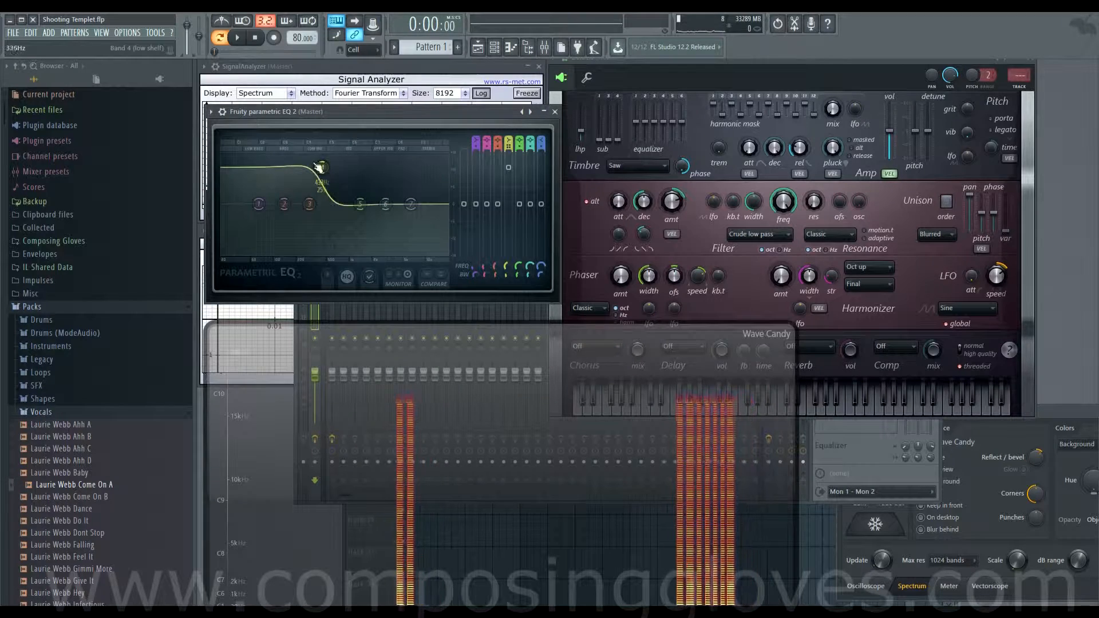
pyautogui.moveTo(323, 170); pyautogui.dragTo(356, 220)
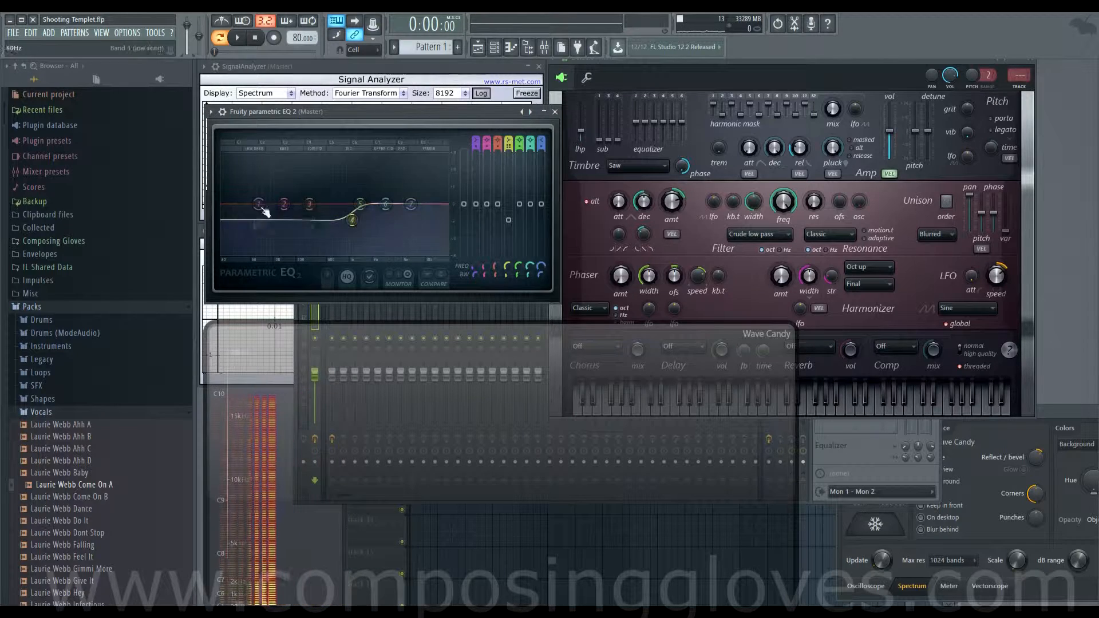
pyautogui.moveTo(352, 221); pyautogui.dragTo(341, 205)
# Step: Change the filter type of band 4 to Peaking and nudge its gain slightly
pyautogui.rightClick(341, 204)
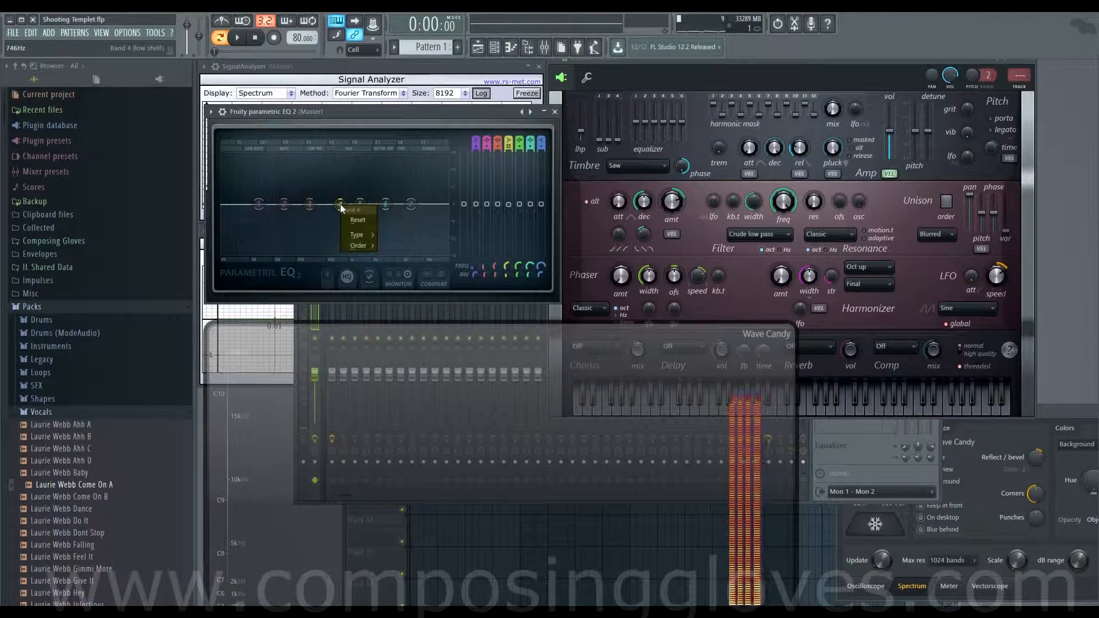
pyautogui.moveTo(363, 237)
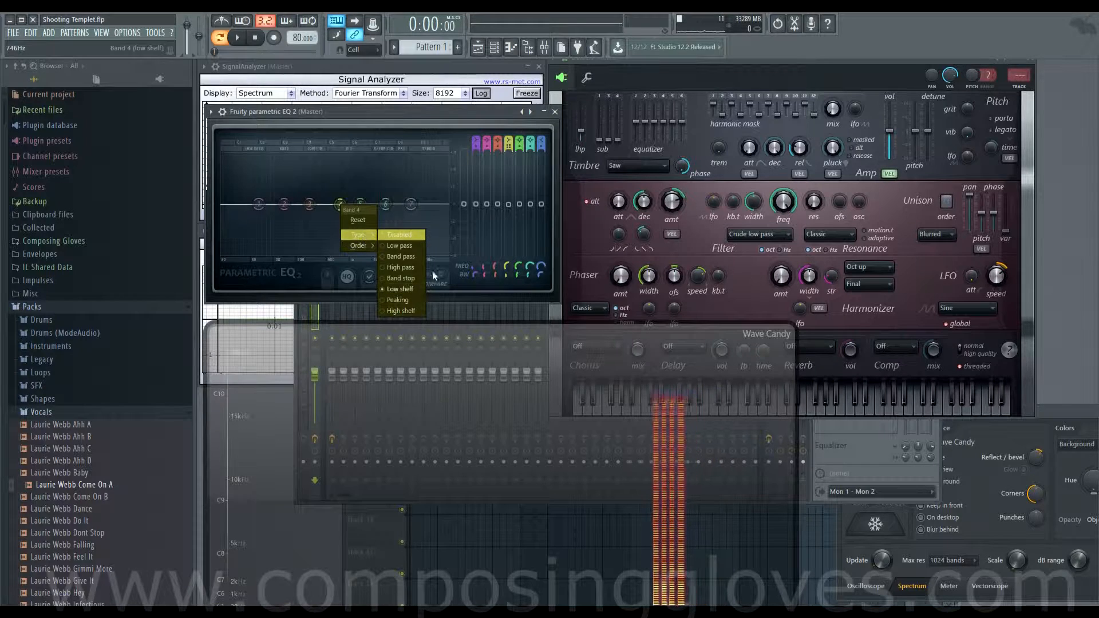
pyautogui.click(409, 300)
pyautogui.moveTo(341, 204)
pyautogui.mouseDown()
pyautogui.moveTo(355, 160)
pyautogui.moveTo(272, 164)
pyautogui.moveTo(350, 173)
pyautogui.moveTo(319, 184)
pyautogui.moveTo(340, 204)
pyautogui.mouseUp()
# Step: Change band 4 to High shelf, try varying its gain and frequency, and return it to a flat level
pyautogui.rightClick(339, 203)
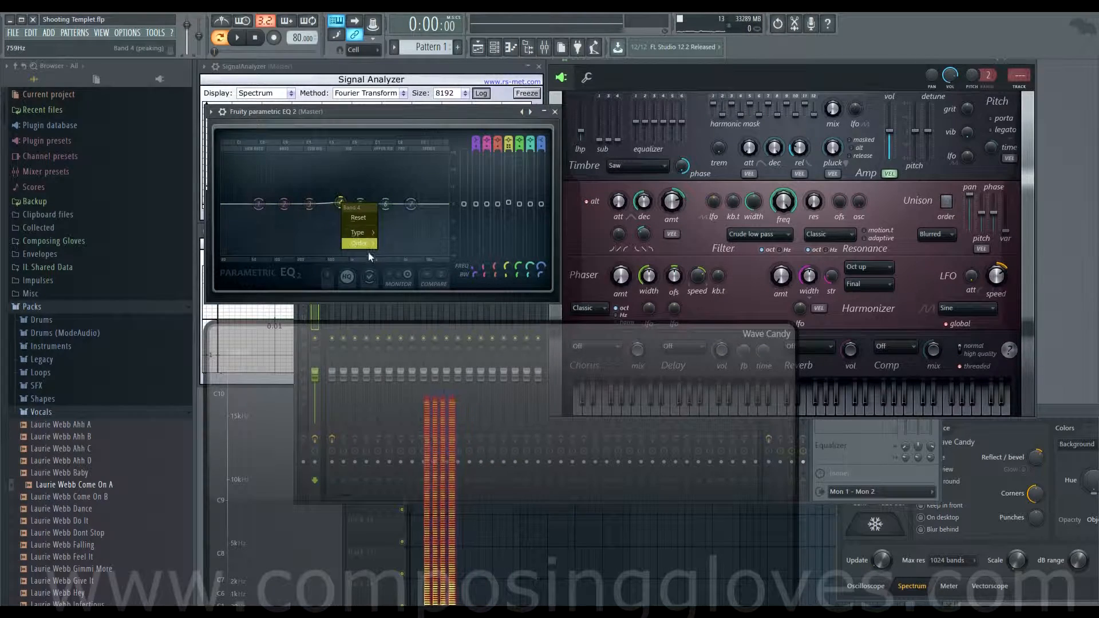
pyautogui.moveTo(370, 235)
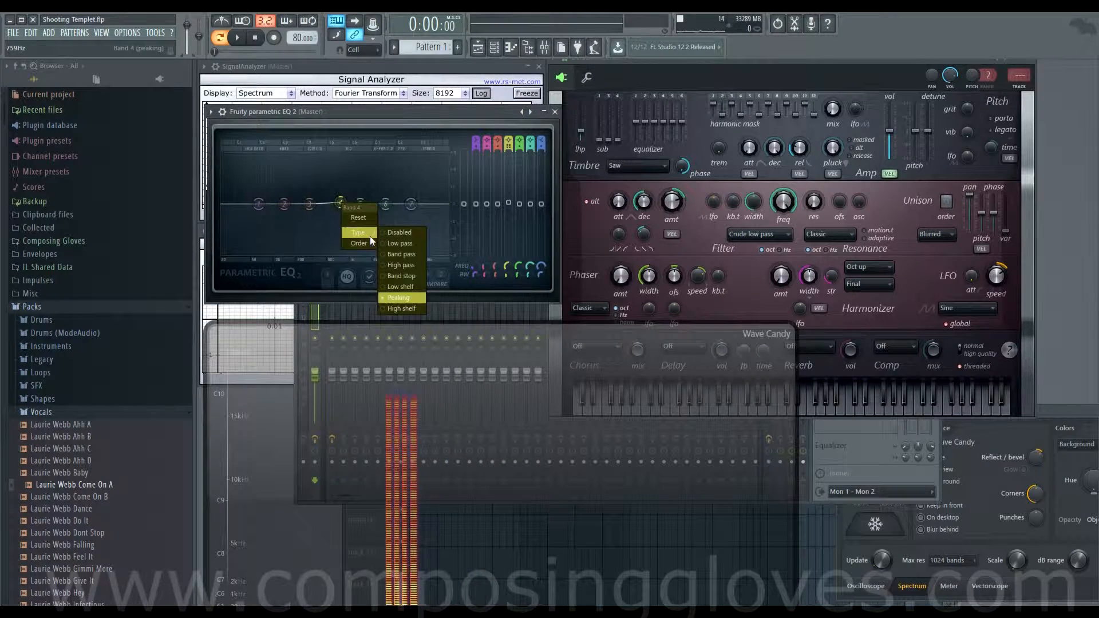
pyautogui.click(423, 311)
pyautogui.moveTo(340, 204); pyautogui.dragTo(332, 227)
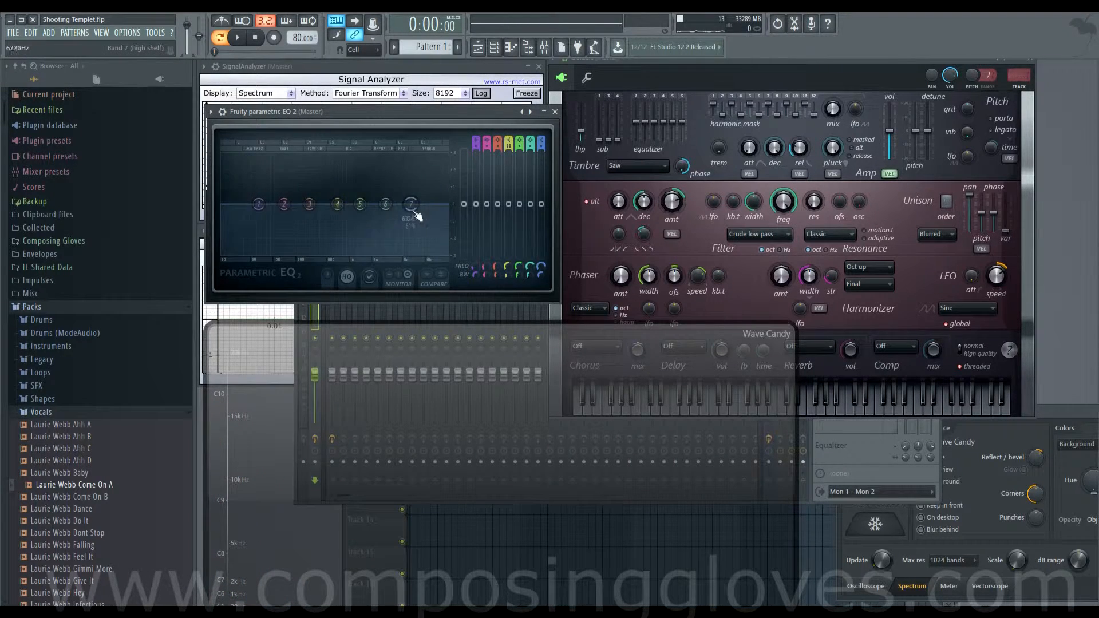
# Step: Change band 7 to Band pass and move it down the spectrum to beside band 3
pyautogui.moveTo(430, 236)
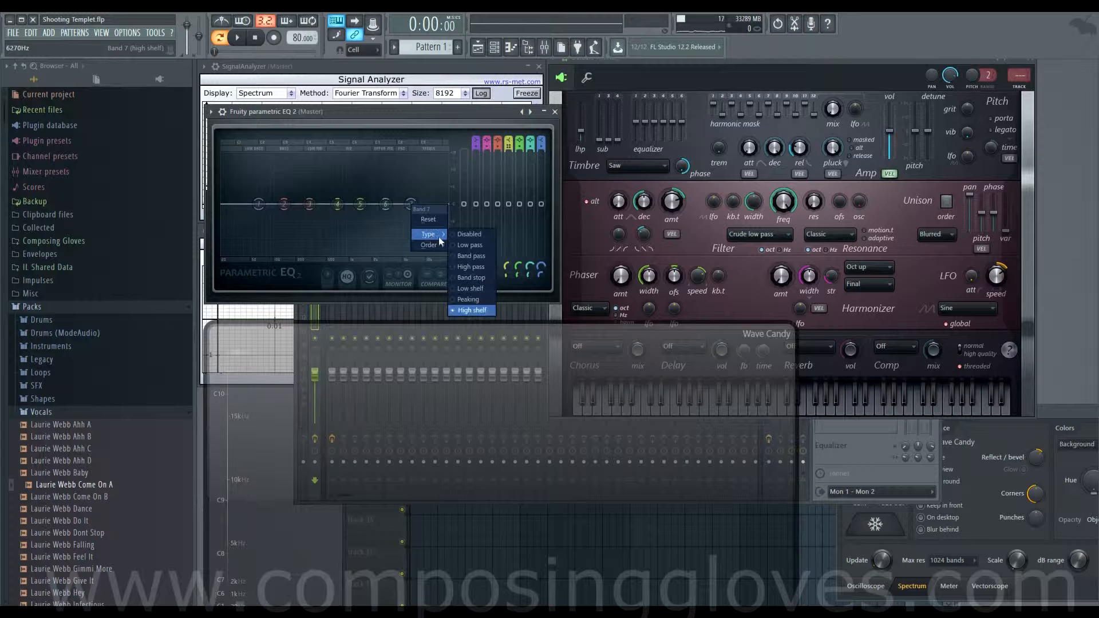
pyautogui.click(479, 256)
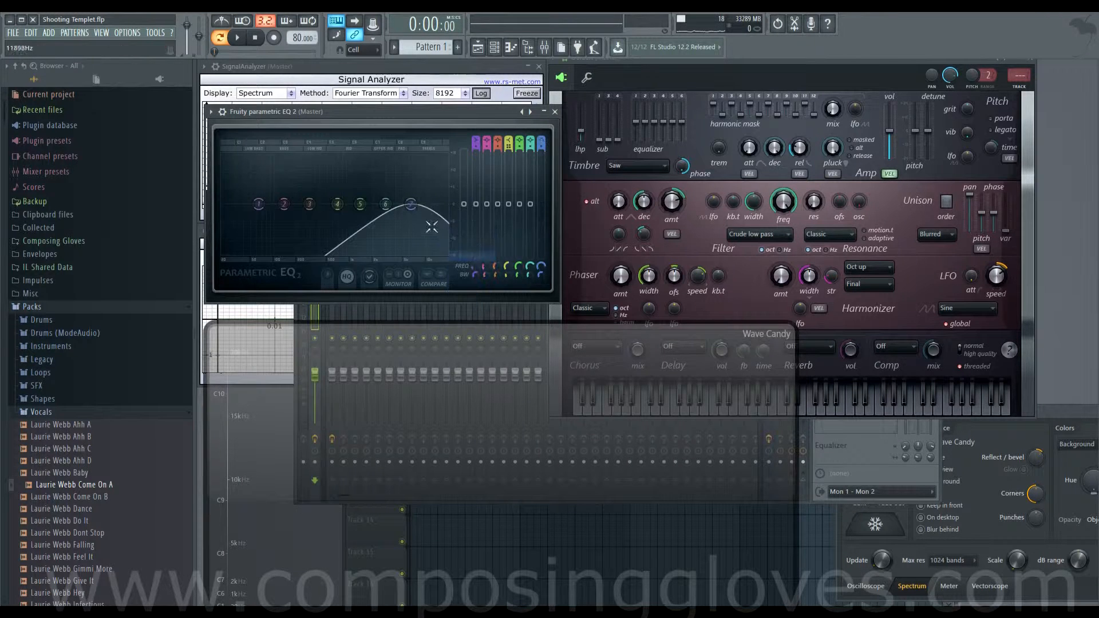
pyautogui.moveTo(411, 204); pyautogui.dragTo(316, 203)
# Step: Change band 5 to Low pass and sweep it against the band 7 band pass, placing band 5 just above band 6
pyautogui.rightClick(360, 204)
pyautogui.moveTo(385, 235)
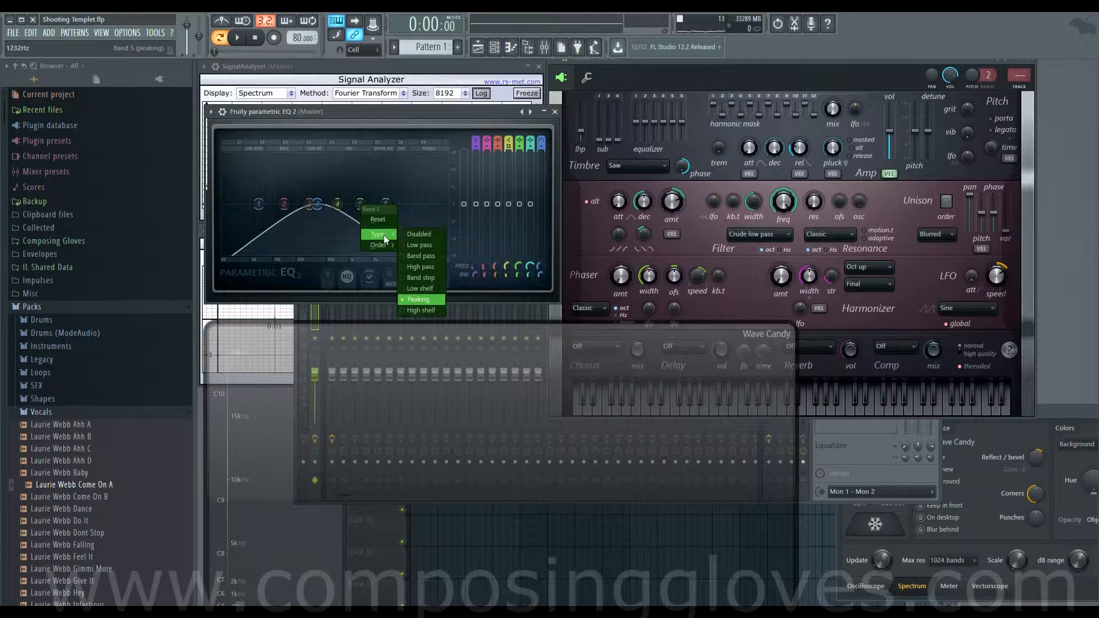
pyautogui.click(433, 246)
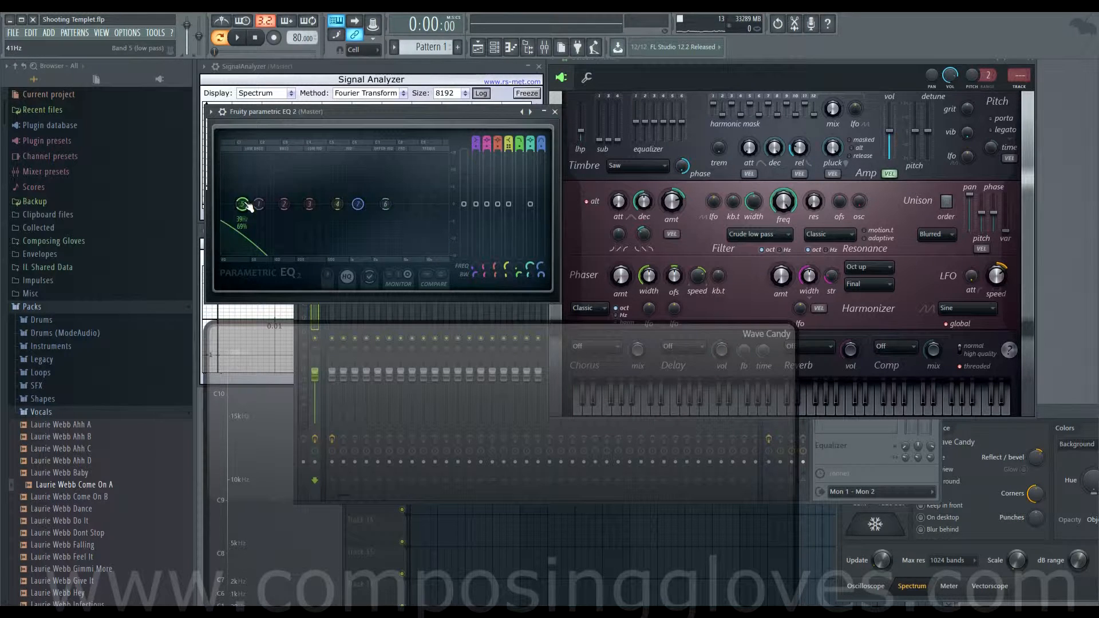
pyautogui.moveTo(264, 204); pyautogui.dragTo(310, 204)
pyautogui.moveTo(224, 203); pyautogui.dragTo(395, 204)
pyautogui.moveTo(325, 203); pyautogui.dragTo(323, 204)
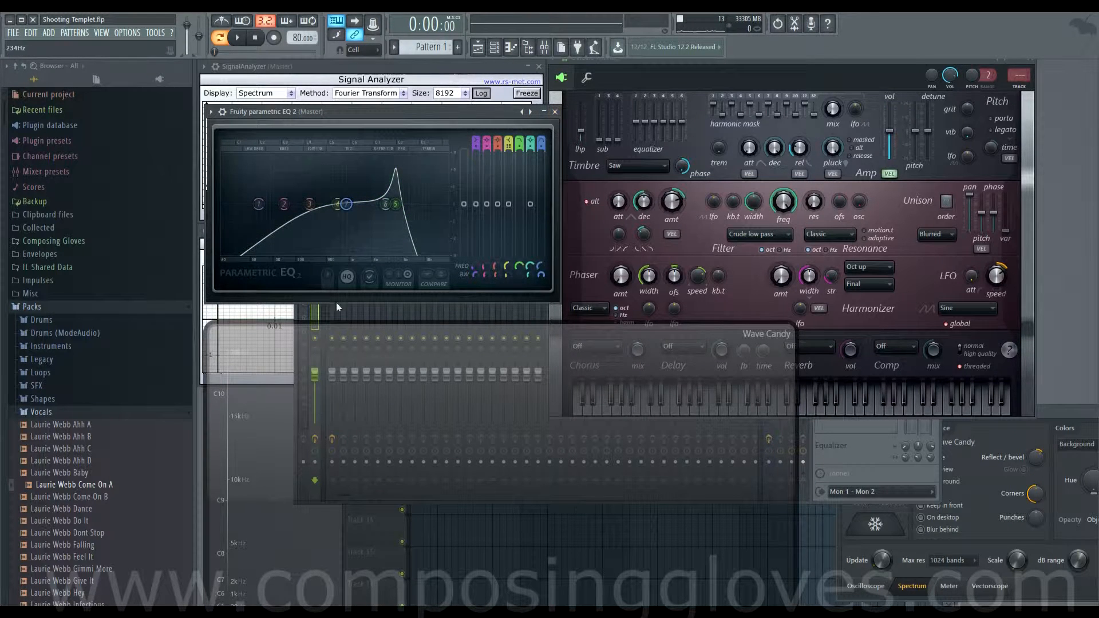
# Step: Bring up the Master mixer track, close the Fruity parametric EQ 2 window, and shift the Wave Candy display slightly
pyautogui.click(315, 313)
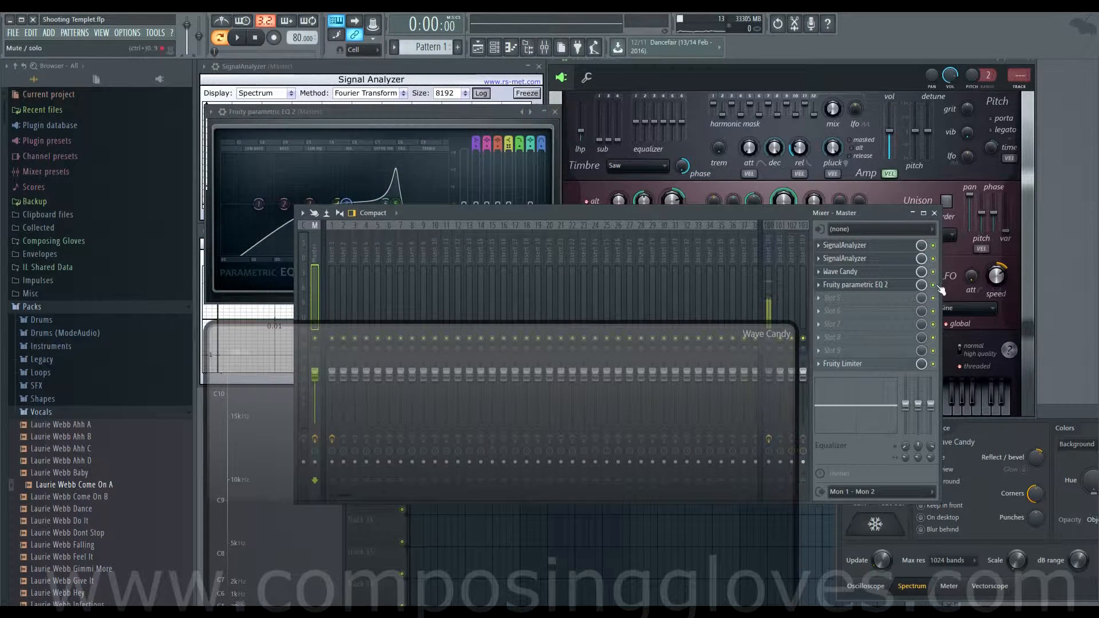
pyautogui.click(555, 112)
pyautogui.click(661, 61)
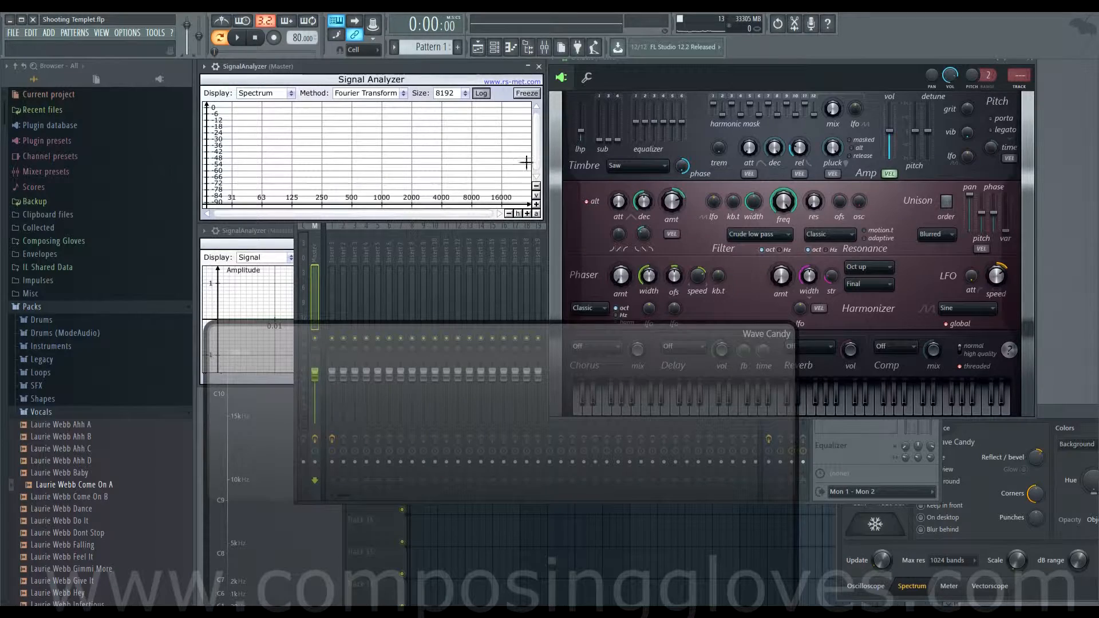
pyautogui.moveTo(570, 375); pyautogui.dragTo(552, 372)
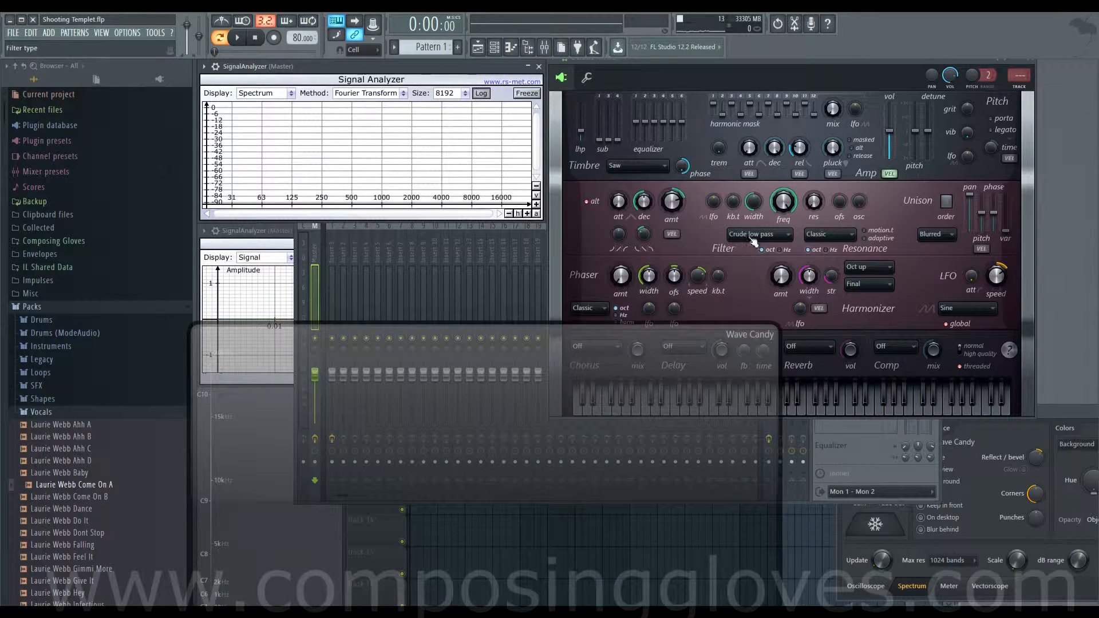
# Step: Try the synth's Classic band pass filter, switch it to Classic low pass, and play an F4 test note
pyautogui.click(779, 234)
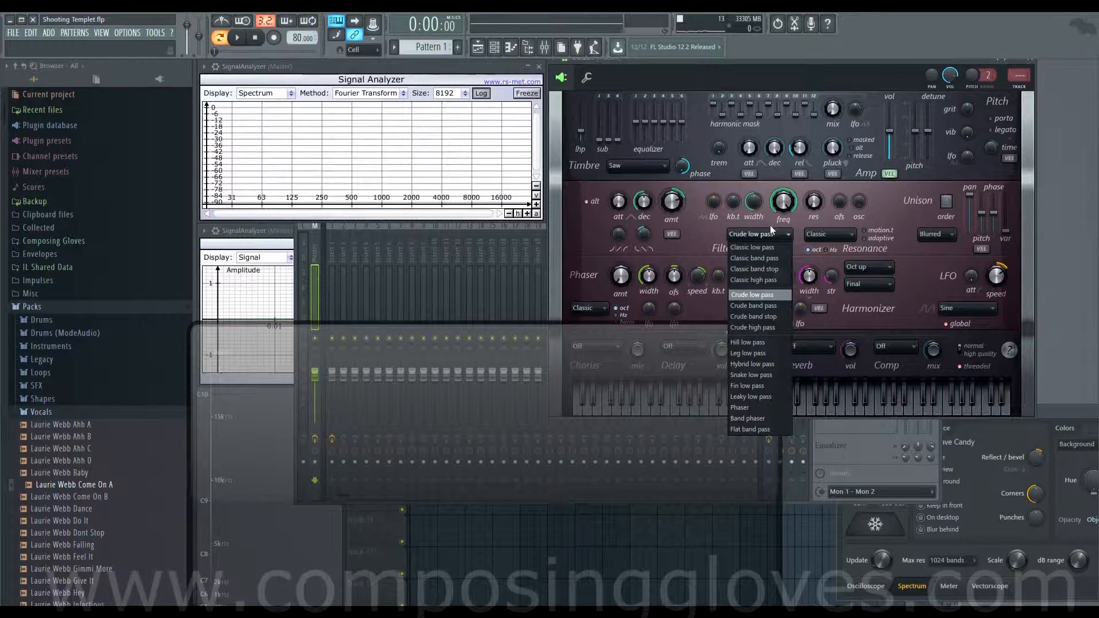
pyautogui.click(782, 259)
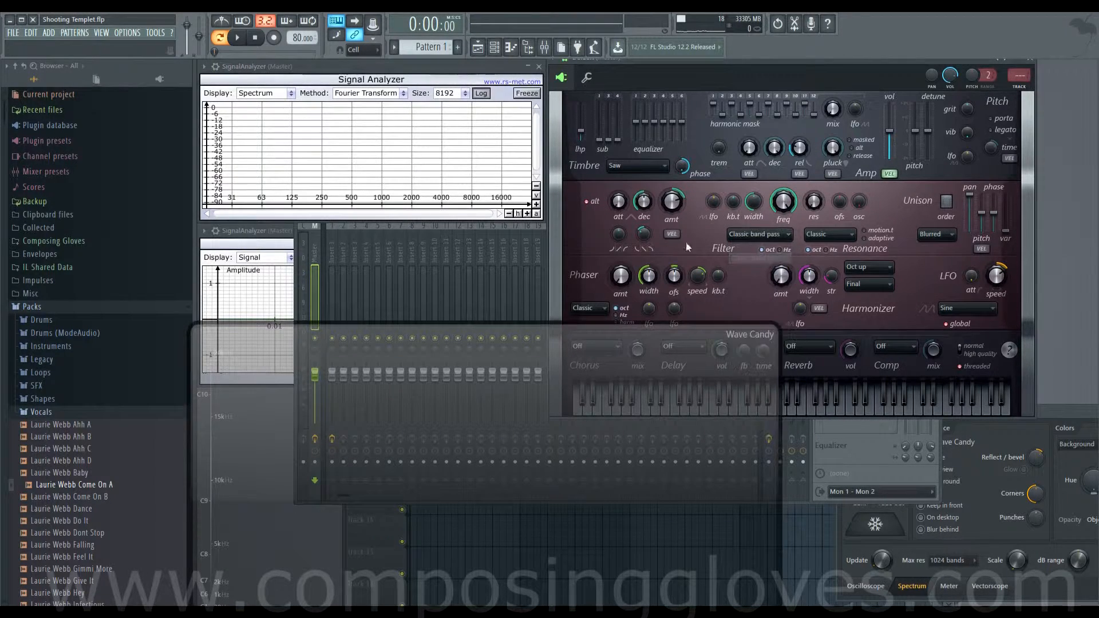
pyautogui.click(761, 234)
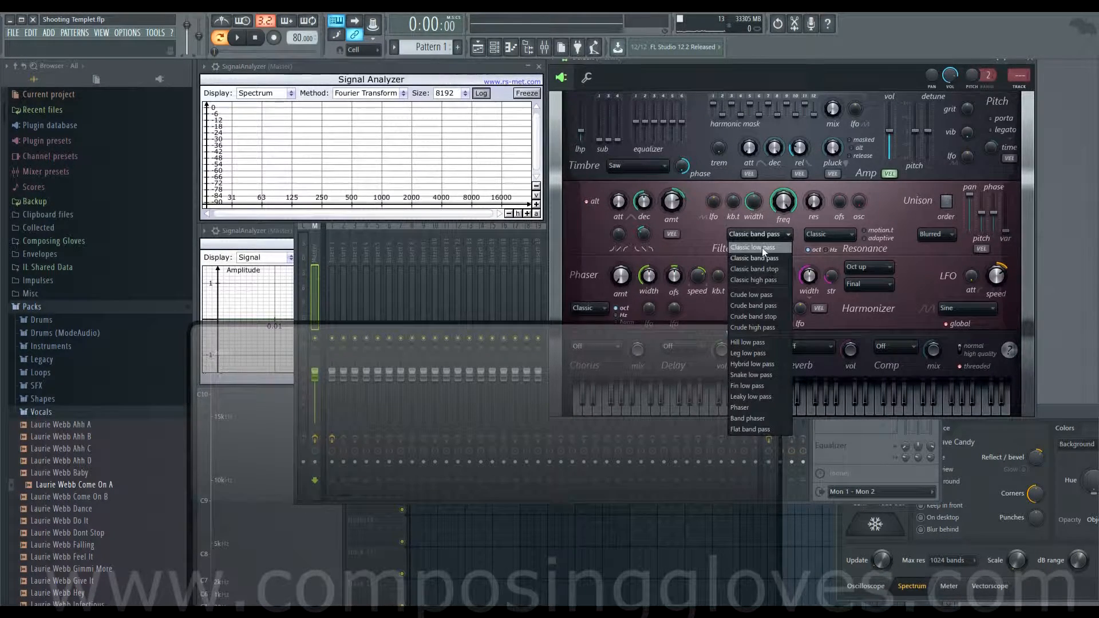
pyautogui.click(757, 246)
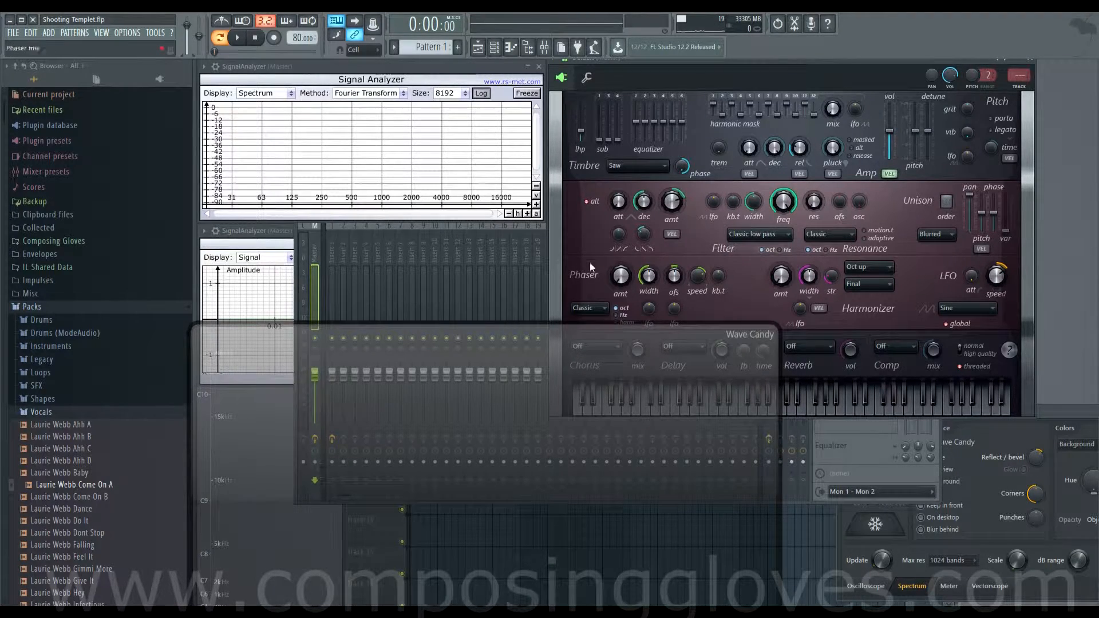
pyautogui.press('v')
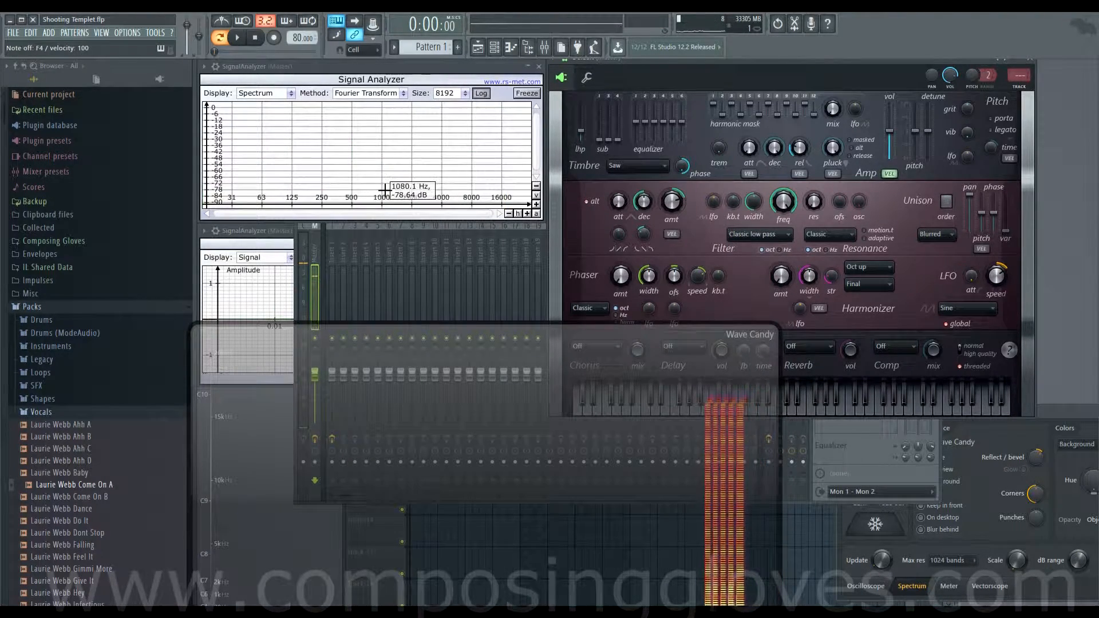
# Step: Set the synth's filter type to Classic band pass, play F4, and sweep the filter frequency while notes sound
pyautogui.click(783, 233)
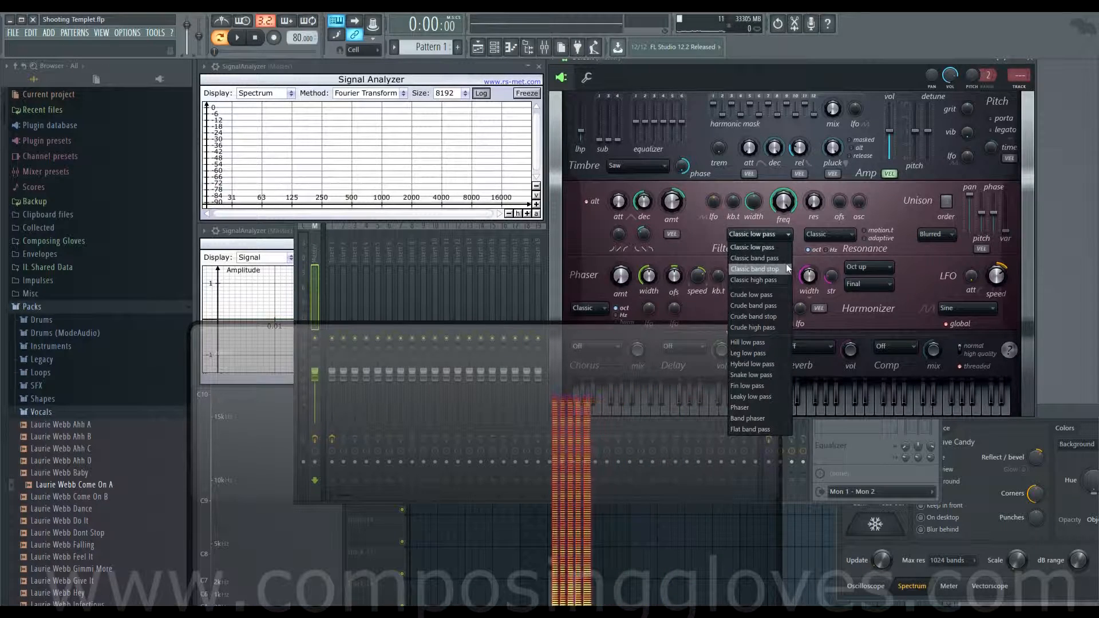
pyautogui.click(784, 256)
pyautogui.press('v')
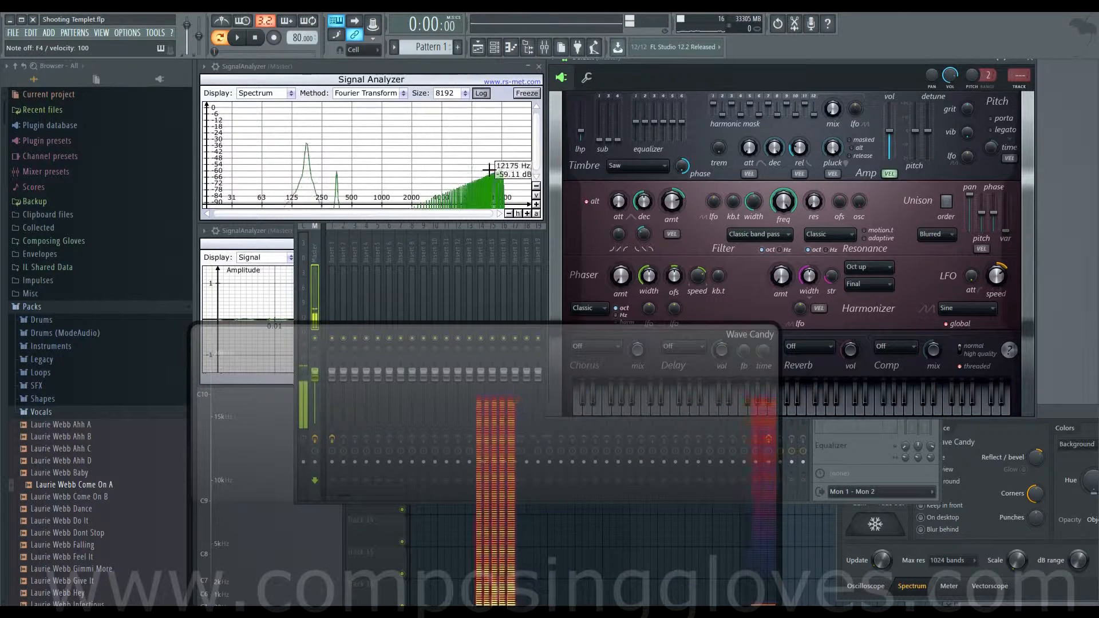
pyautogui.moveTo(783, 202); pyautogui.dragTo(783, 249)
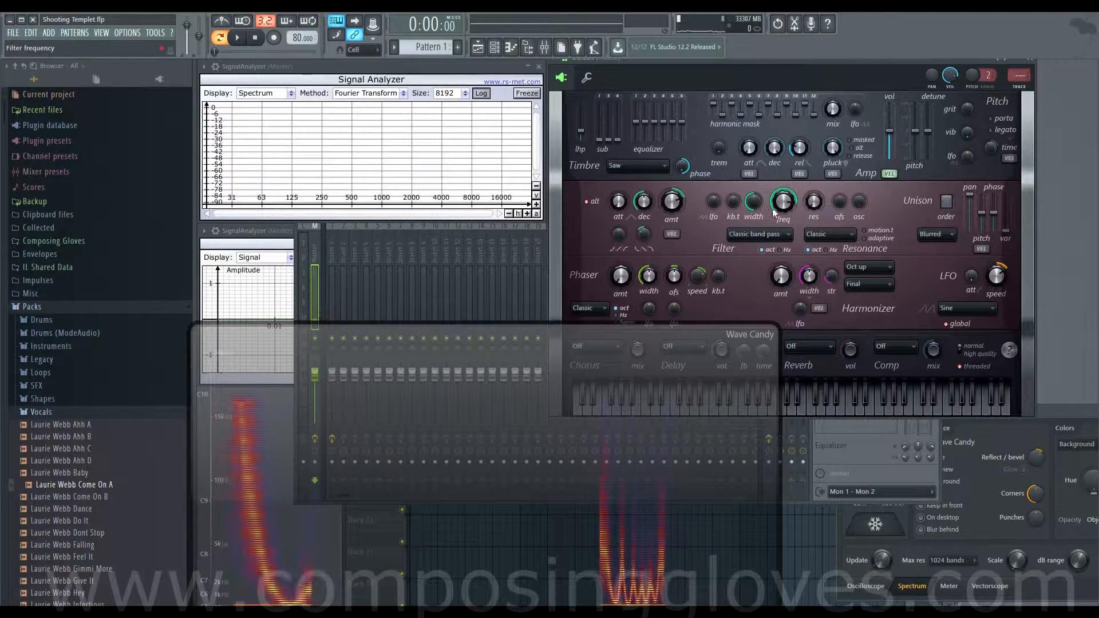
# Step: Switch the synth's filter to Classic low pass, sweep its frequency while notes sound, and change the filter to Classic high pass
pyautogui.click(752, 241)
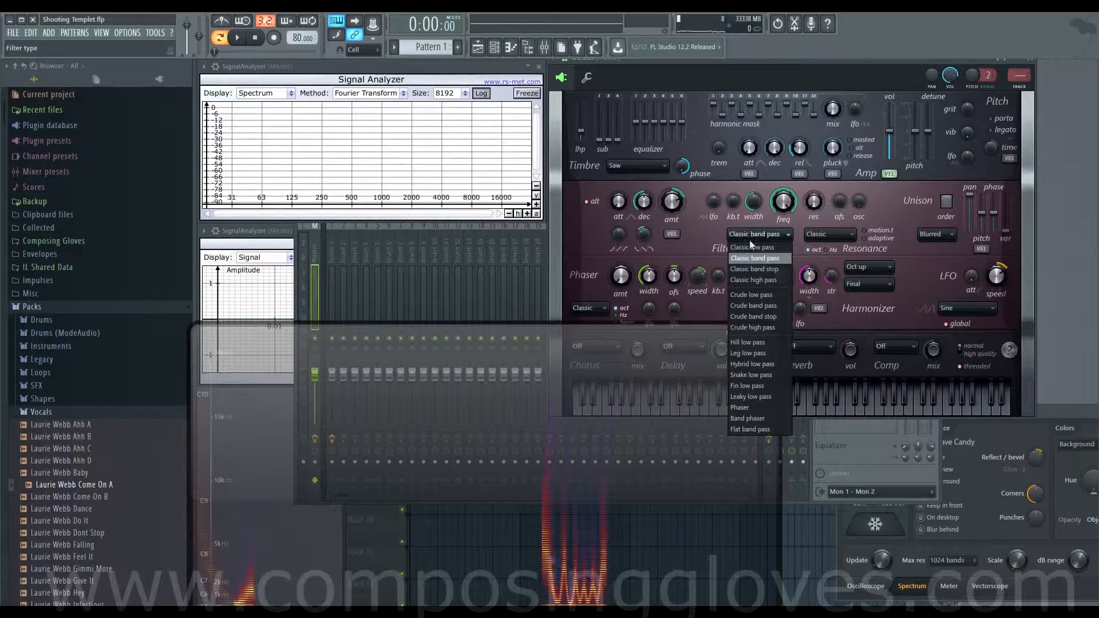
pyautogui.click(780, 246)
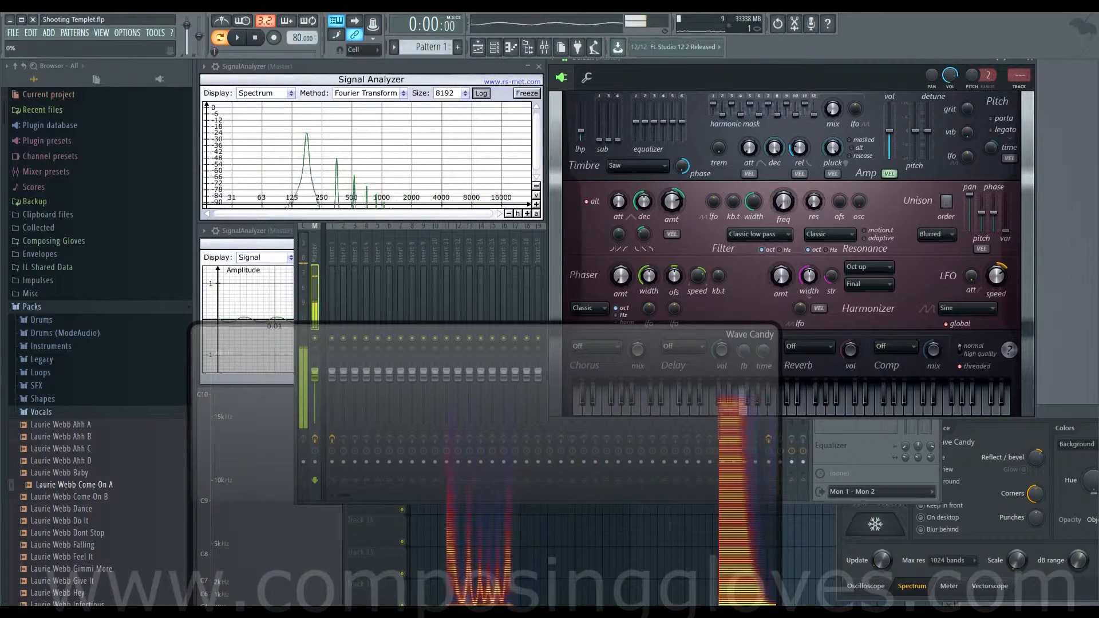
pyautogui.click(758, 234)
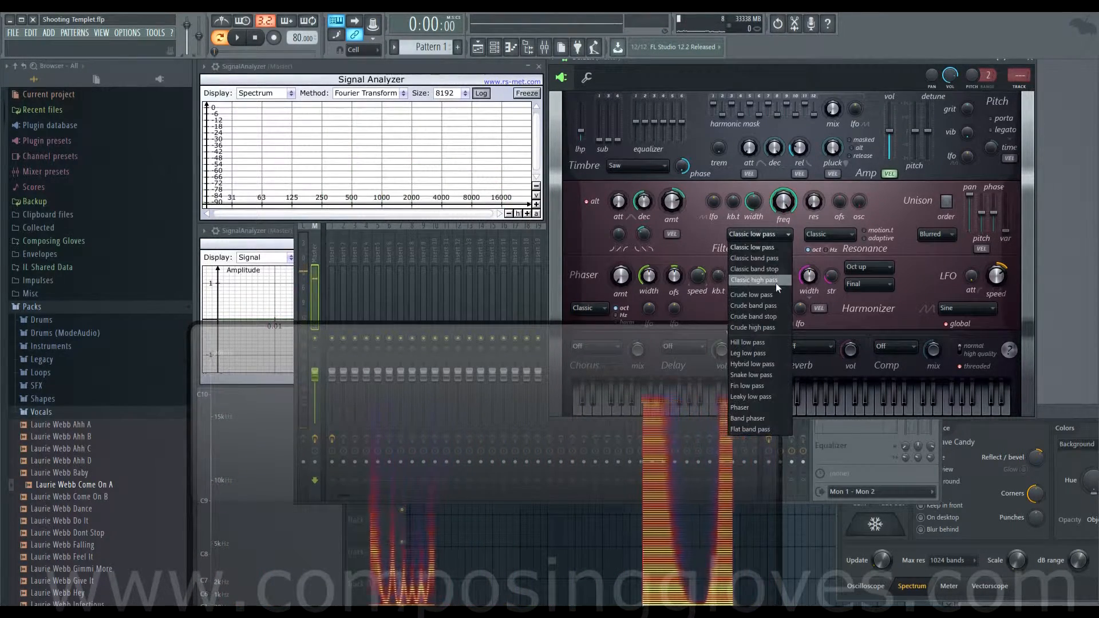
pyautogui.click(776, 282)
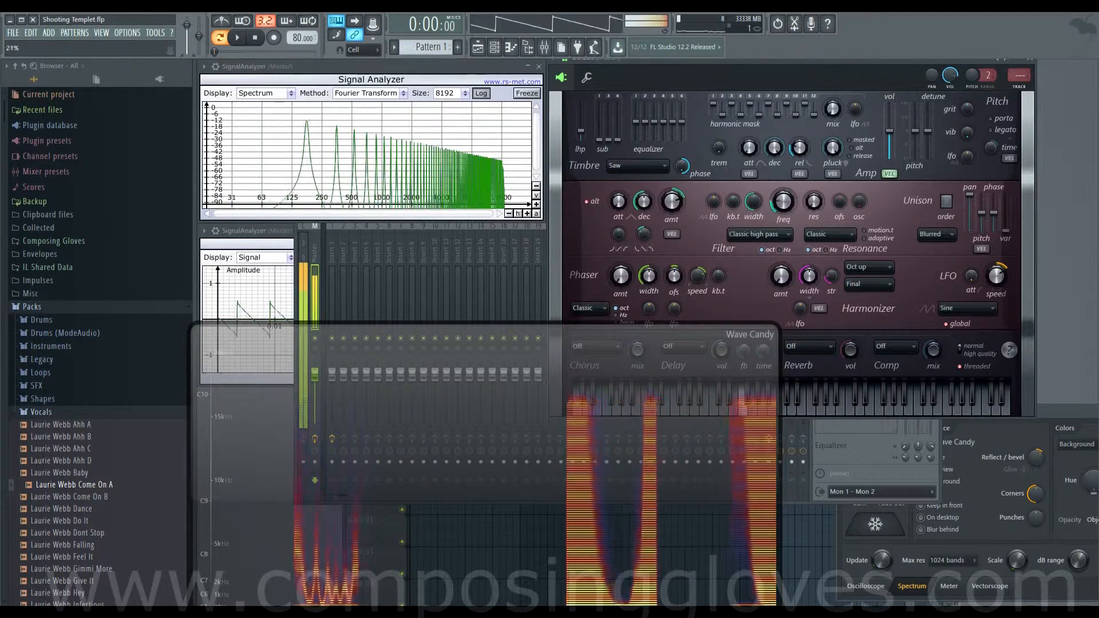
# Step: Set the synth's filter type to Phaser and sweep the filter frequency while notes sound
pyautogui.click(774, 235)
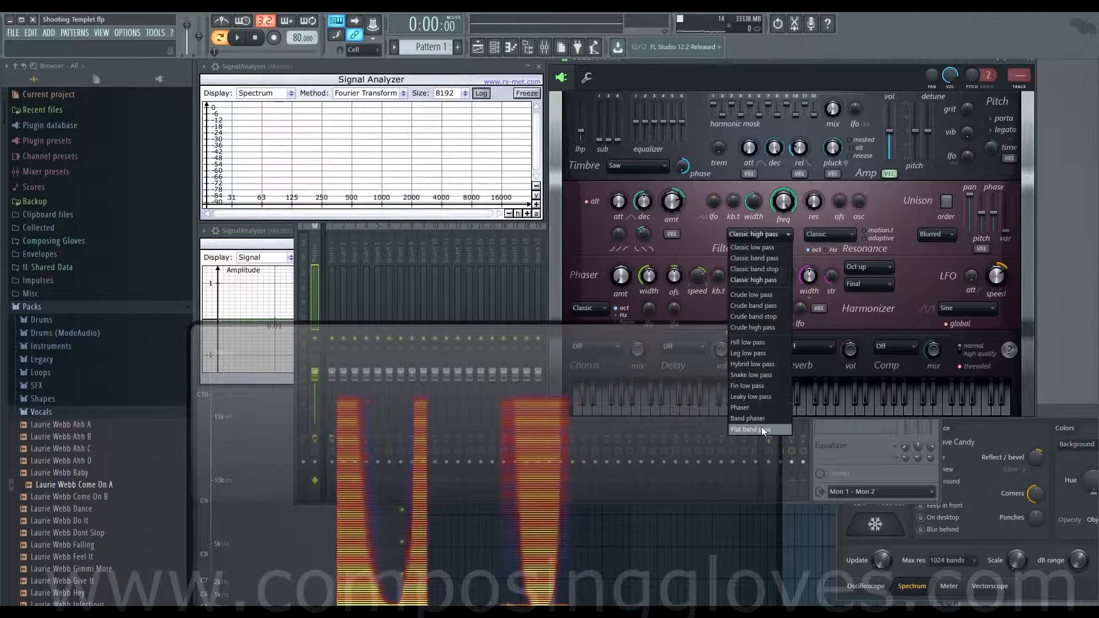
pyautogui.click(761, 407)
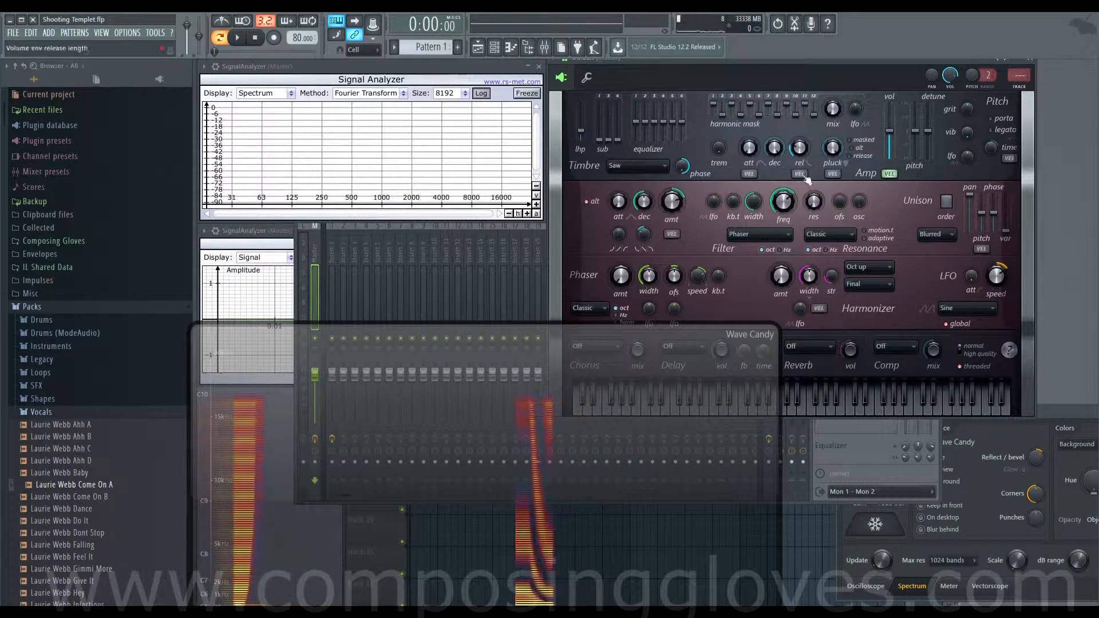
pyautogui.moveTo(792, 195); pyautogui.dragTo(779, 208)
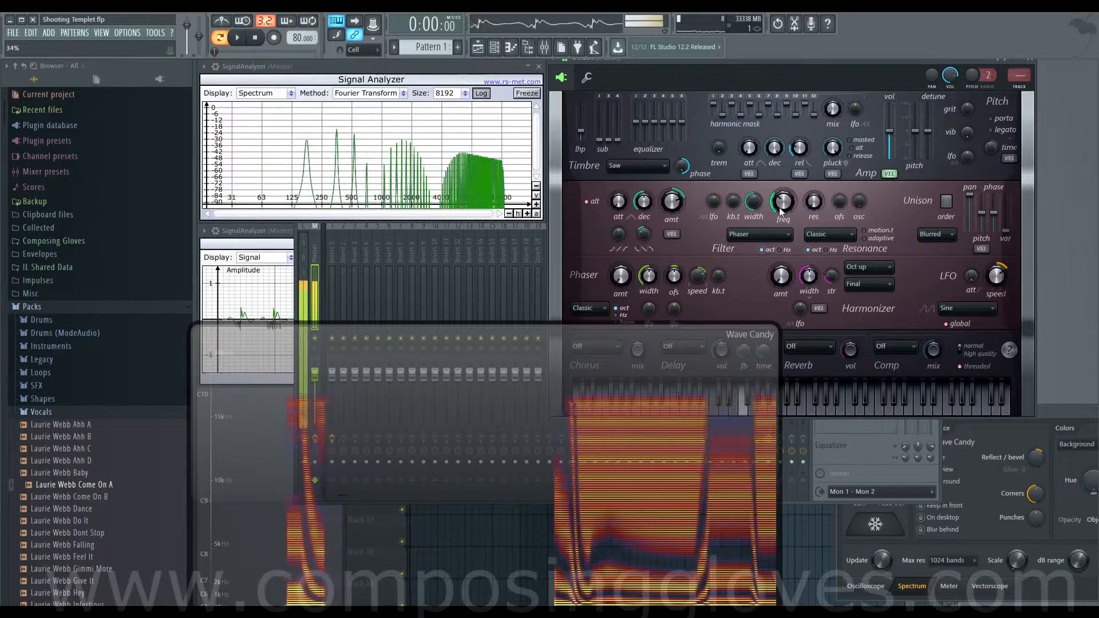
# Step: Try the Leaky low pass filter with a frequency sweep, and switch the filter type to Flat band pass
pyautogui.click(778, 233)
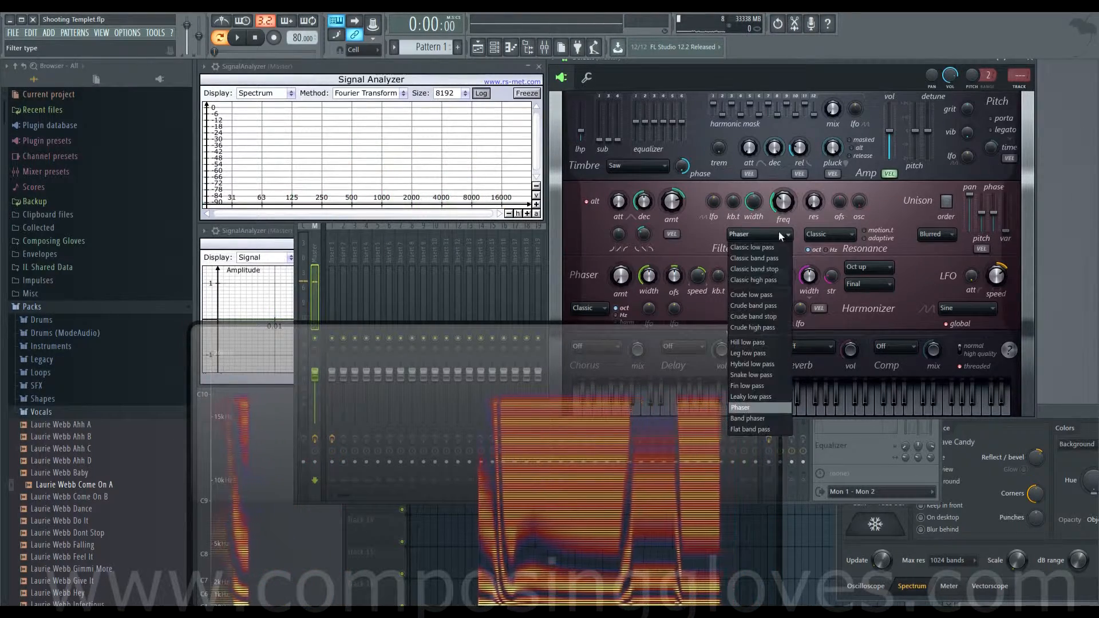
pyautogui.click(778, 396)
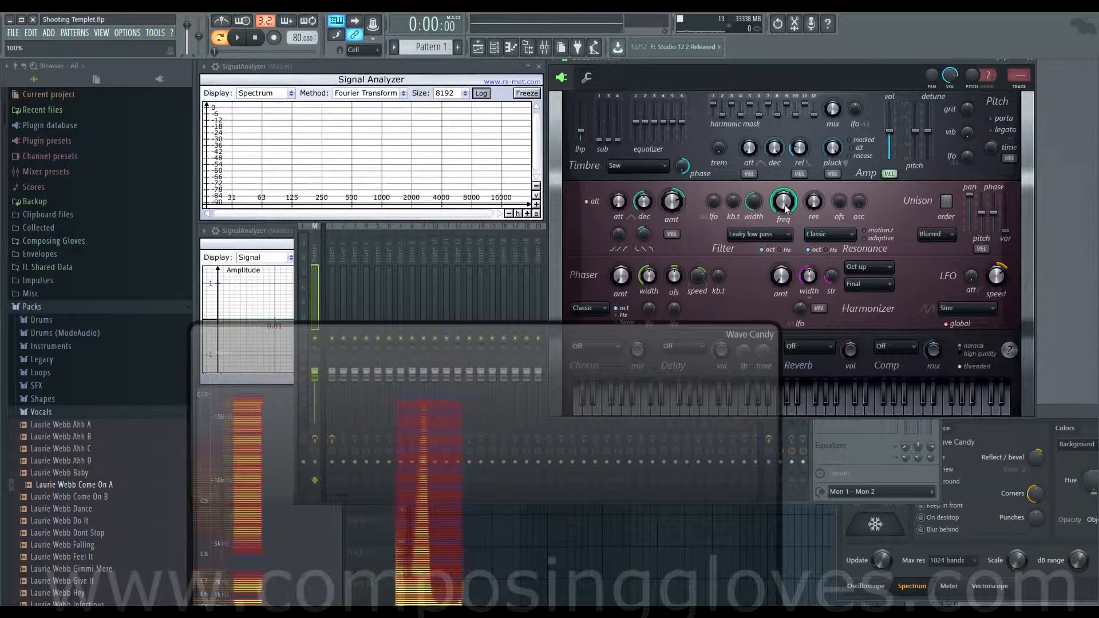
pyautogui.click(780, 234)
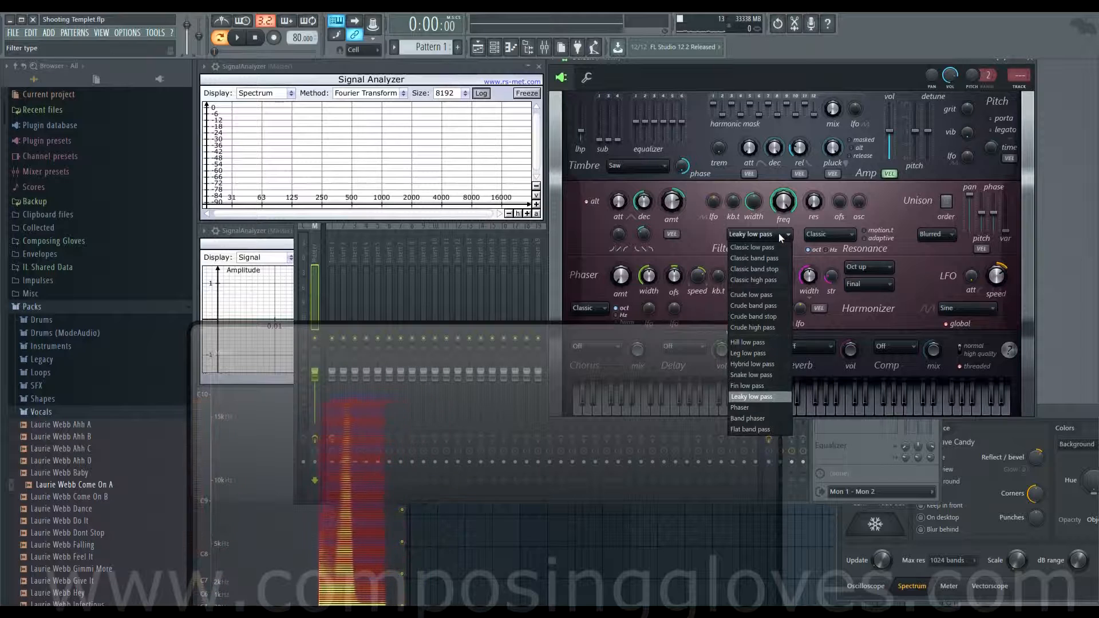
pyautogui.click(777, 428)
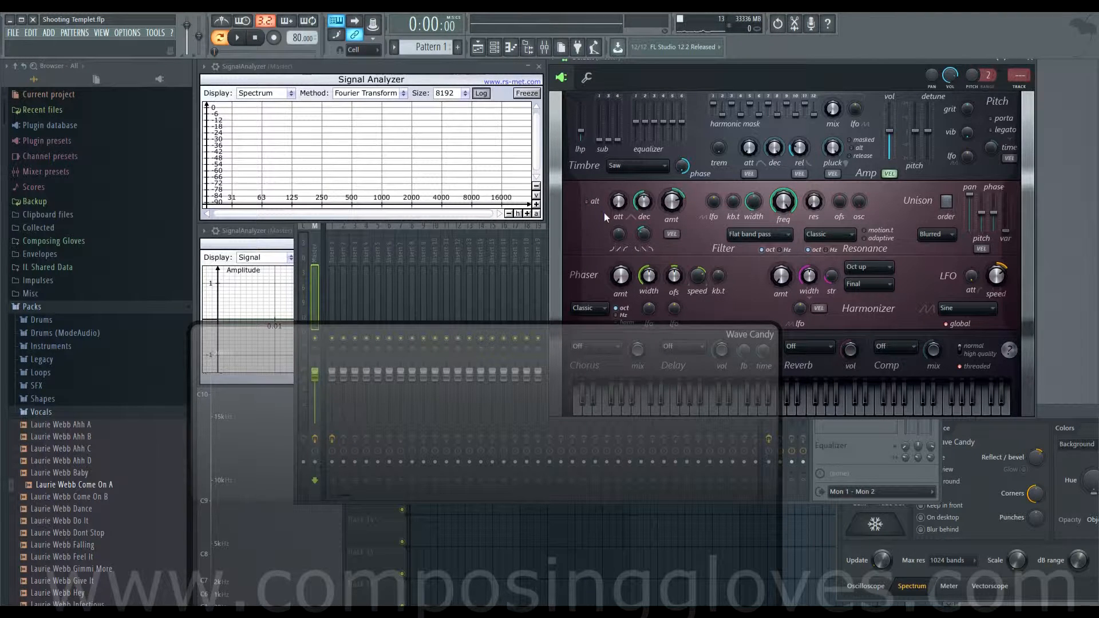
# Step: Adjust the filter envelope's attack length, play test notes, and bring the envelope's decay length down to its minimum
pyautogui.moveTo(619, 204); pyautogui.dragTo(619, 202)
pyautogui.press('n')
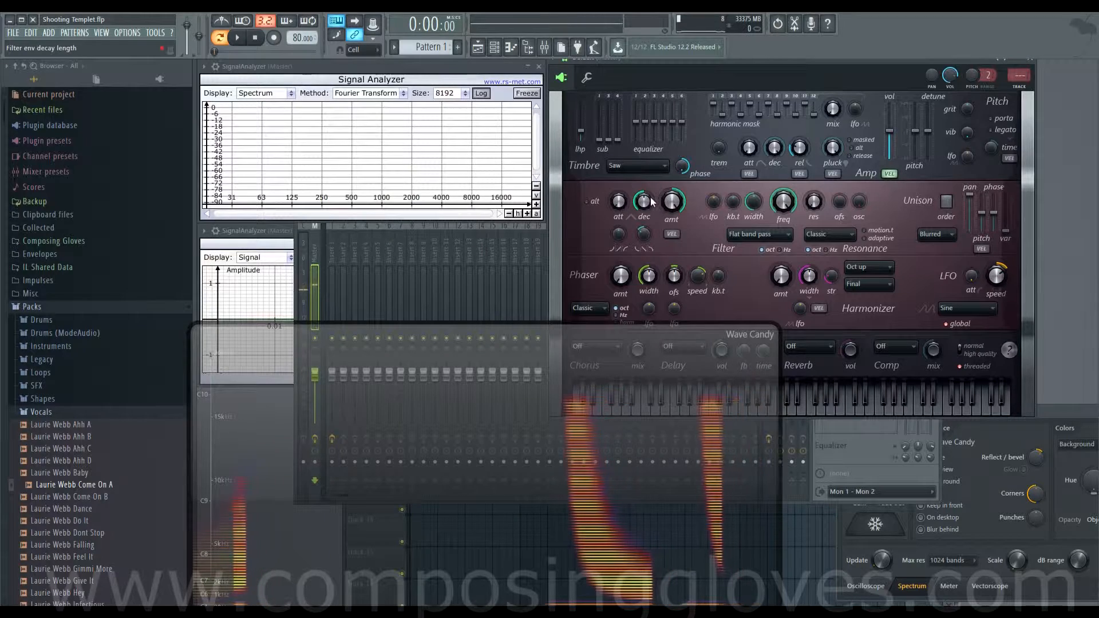
pyautogui.moveTo(641, 203); pyautogui.dragTo(644, 187)
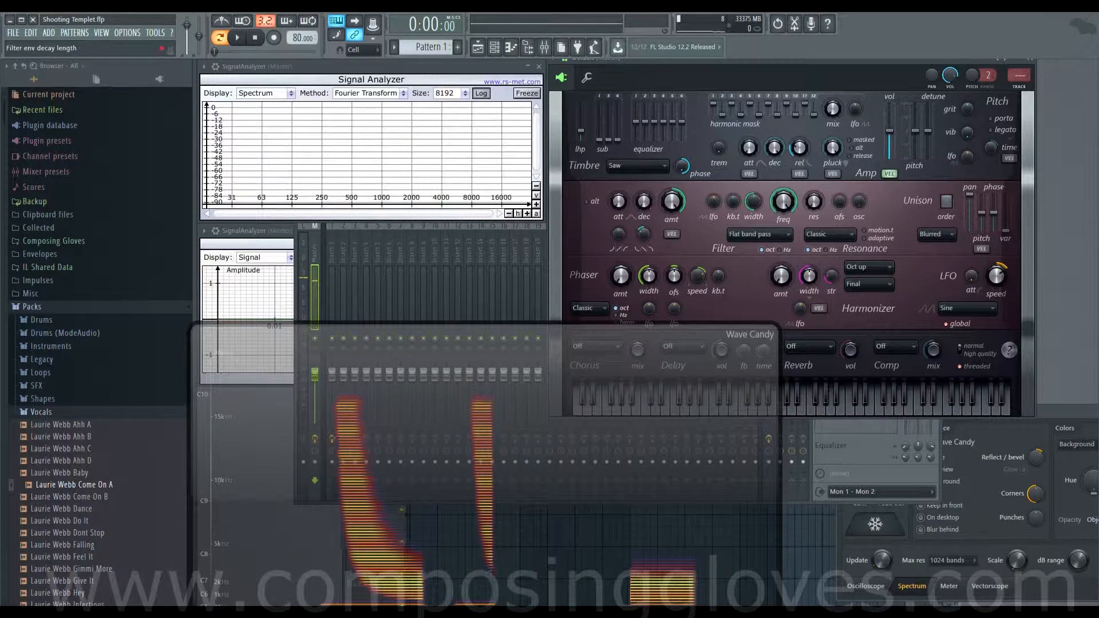
pyautogui.moveTo(646, 204); pyautogui.dragTo(644, 243)
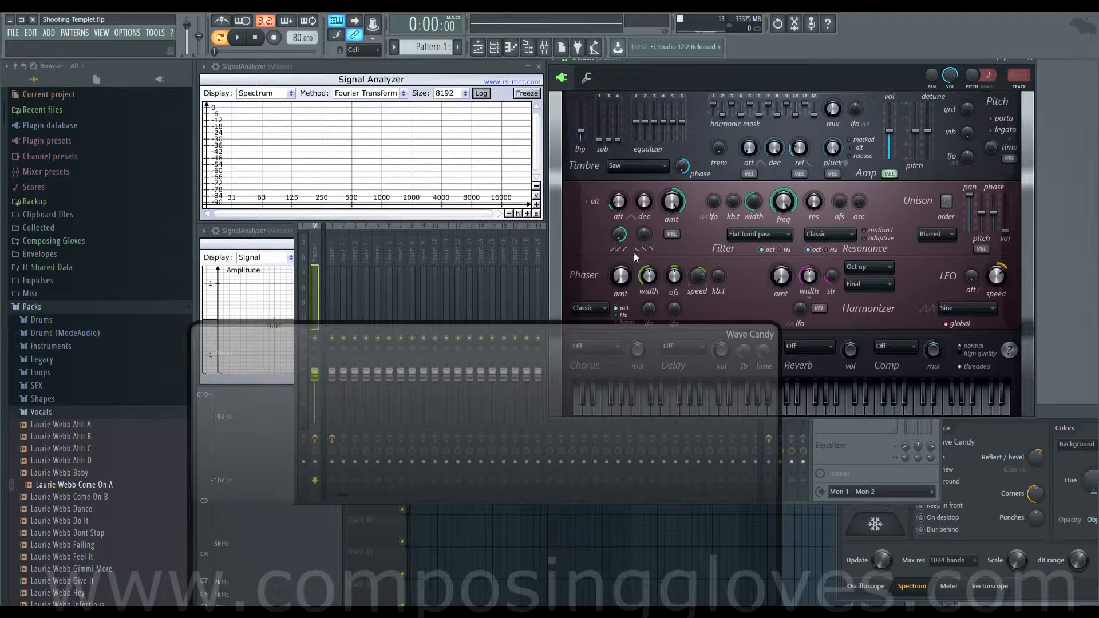
# Step: Lengthen the filter envelope's attack and play repeated test notes to compare different attack lengths and slopes
pyautogui.press('n')
pyautogui.press('n')
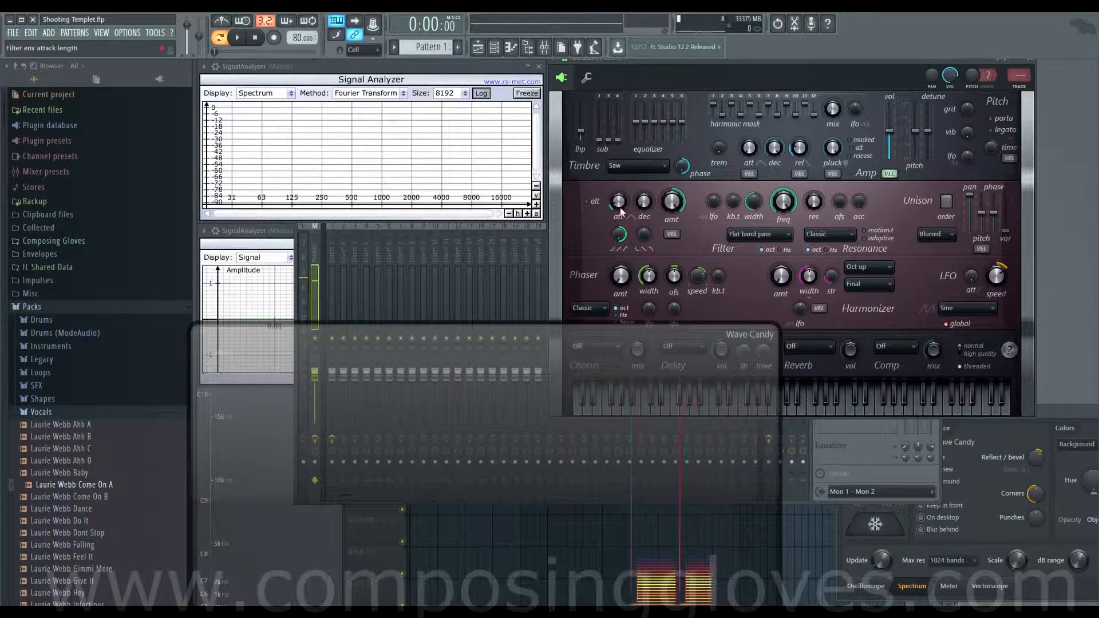
pyautogui.press('n')
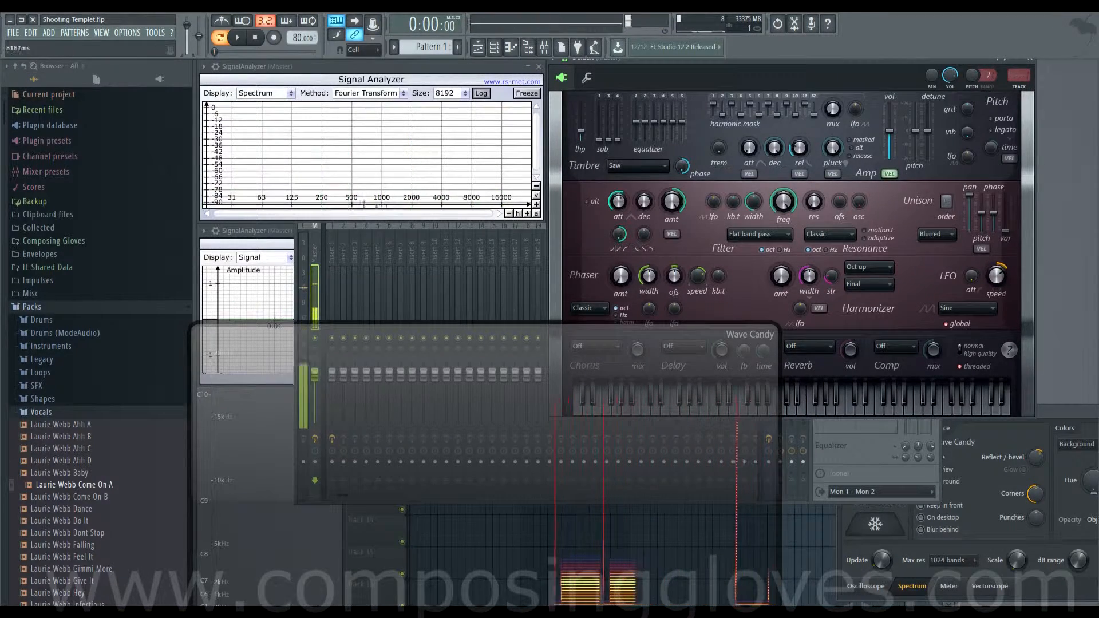
pyautogui.press('n')
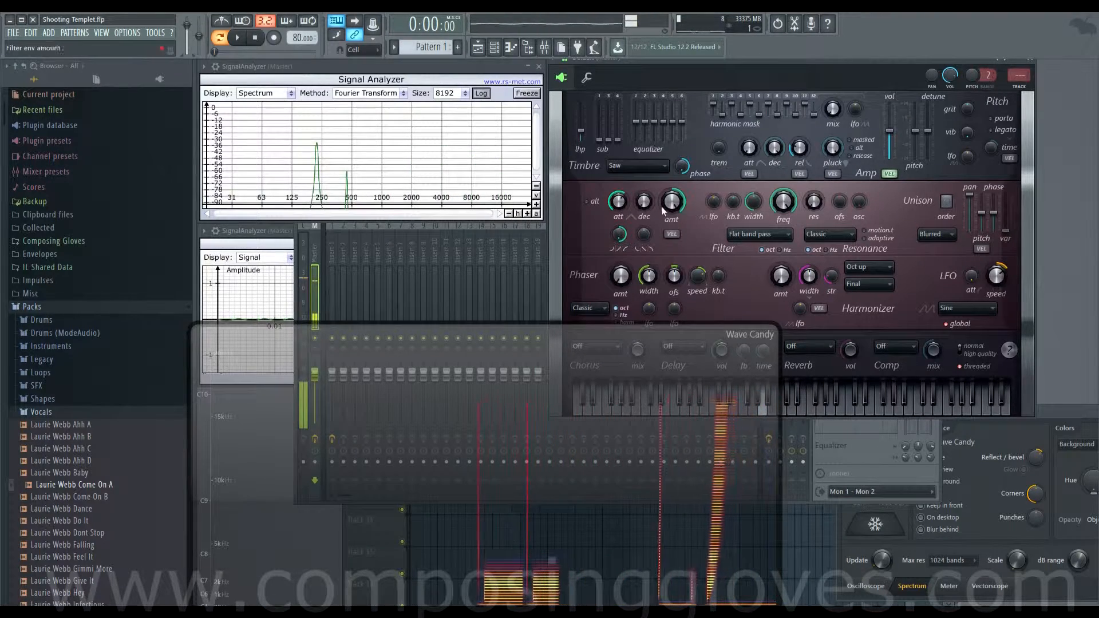
pyautogui.press('n')
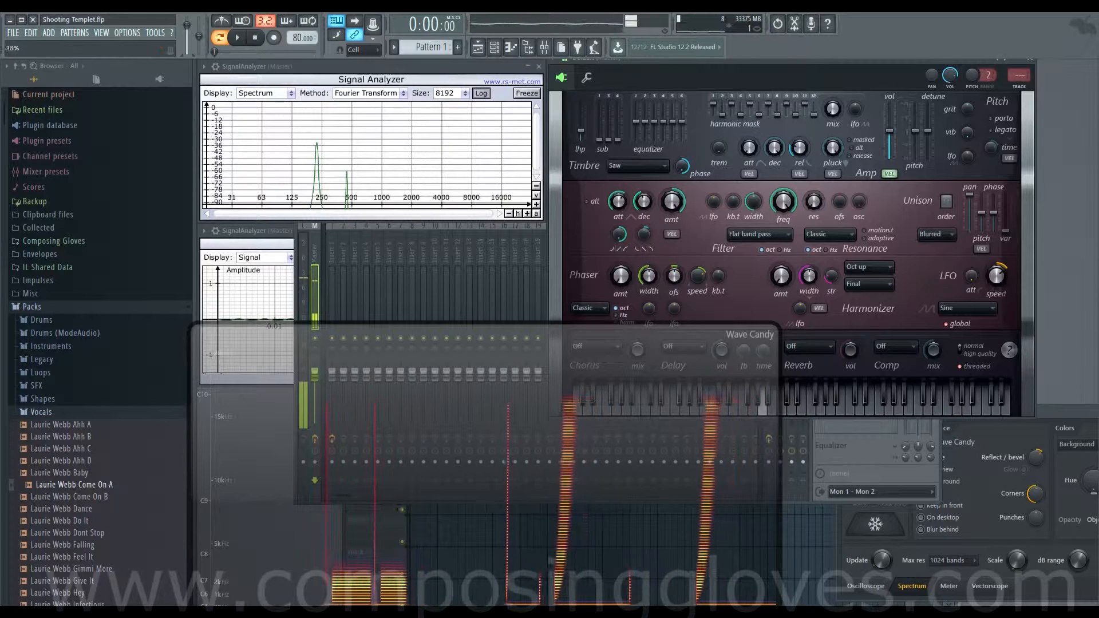
pyautogui.press('n')
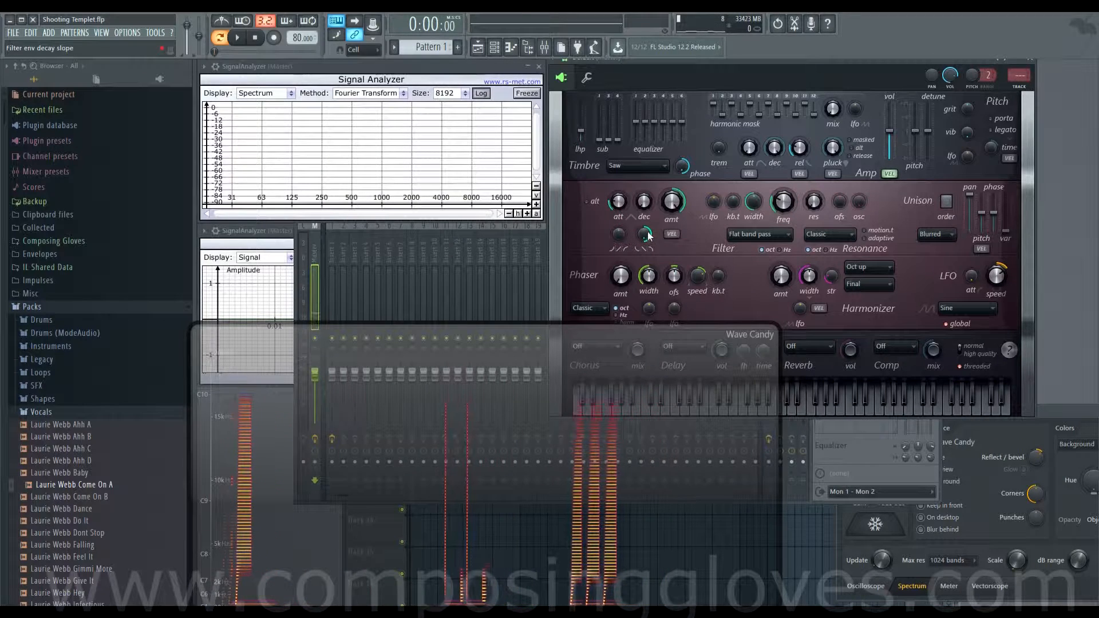
# Step: Flatten the filter envelope's decay slope and swing the envelope amount between negative and positive while repeating a test note
pyautogui.moveTo(646, 236); pyautogui.dragTo(646, 248)
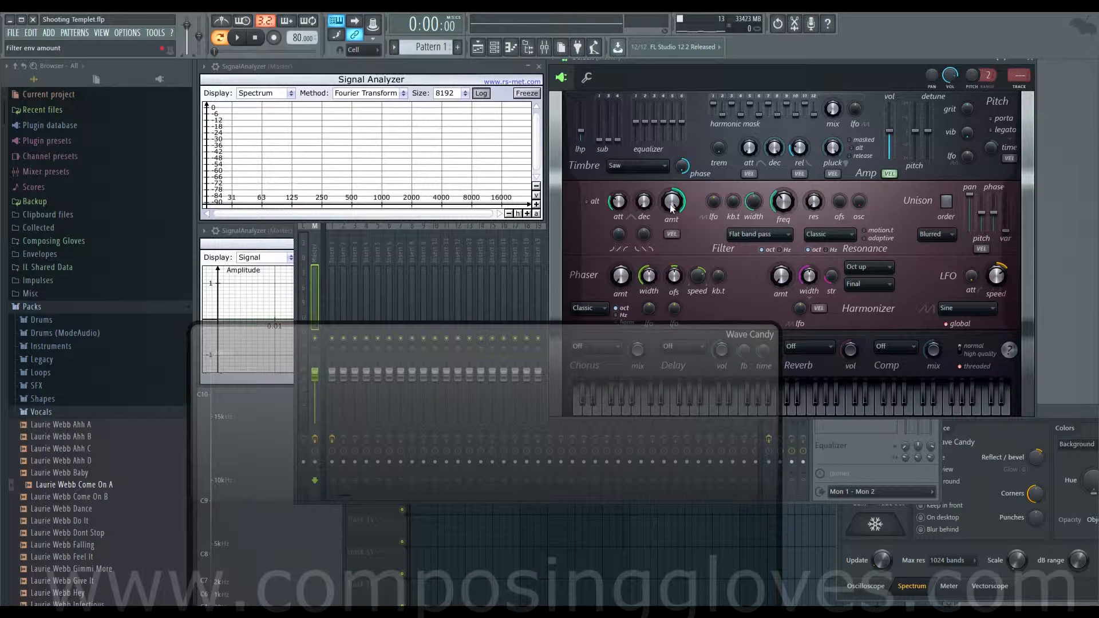
pyautogui.moveTo(670, 208); pyautogui.dragTo(669, 198)
pyautogui.press('m')
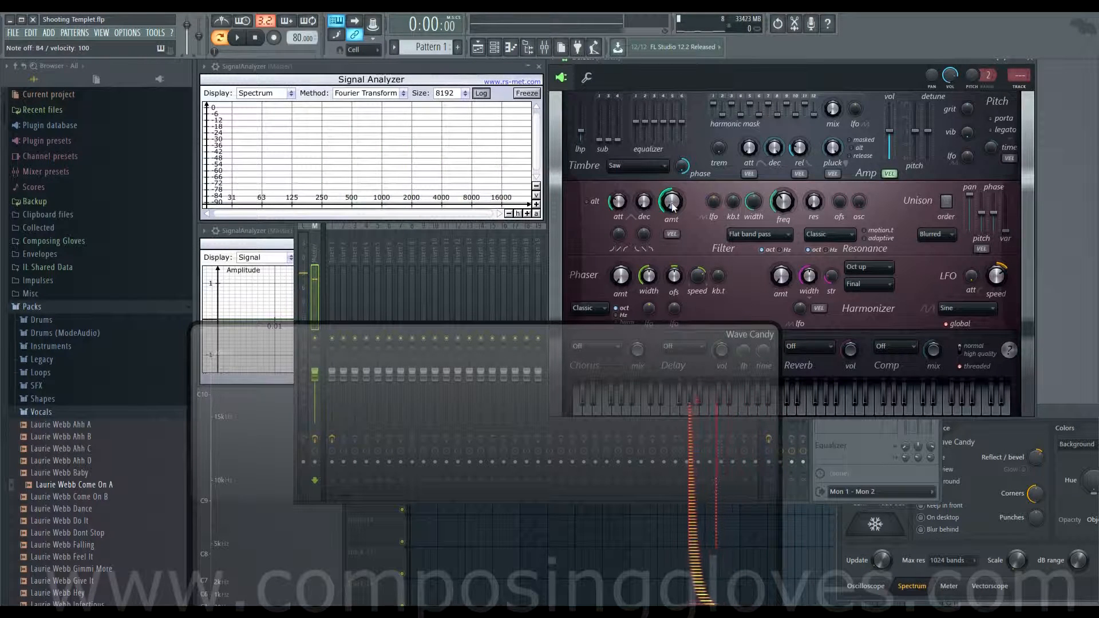
pyautogui.press('m')
pyautogui.moveTo(673, 208); pyautogui.dragTo(672, 154)
pyautogui.press('m')
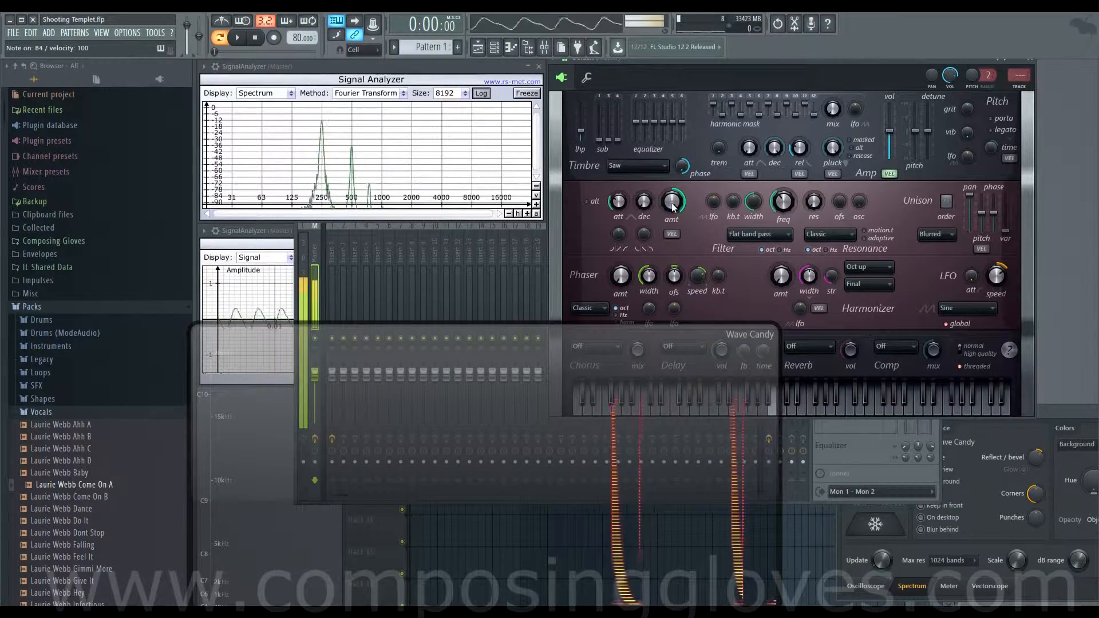
pyautogui.moveTo(673, 205); pyautogui.dragTo(673, 261)
pyautogui.press('m')
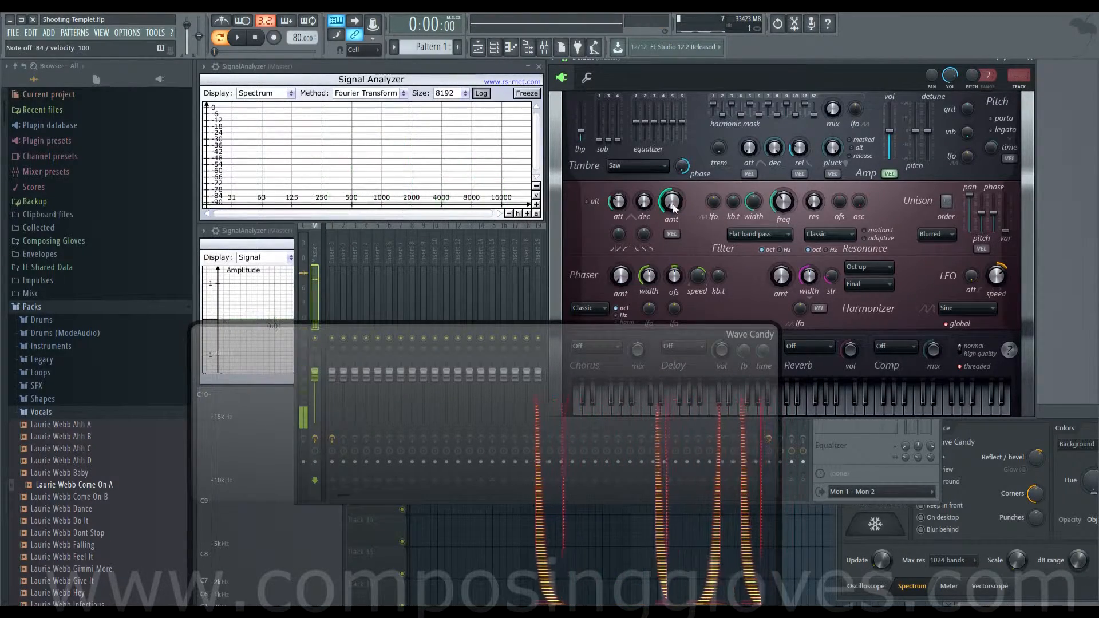
pyautogui.press('m')
# Step: Lengthen the filter envelope's decay and play the test note with a negative envelope amount
pyautogui.moveTo(645, 207); pyautogui.dragTo(645, 155)
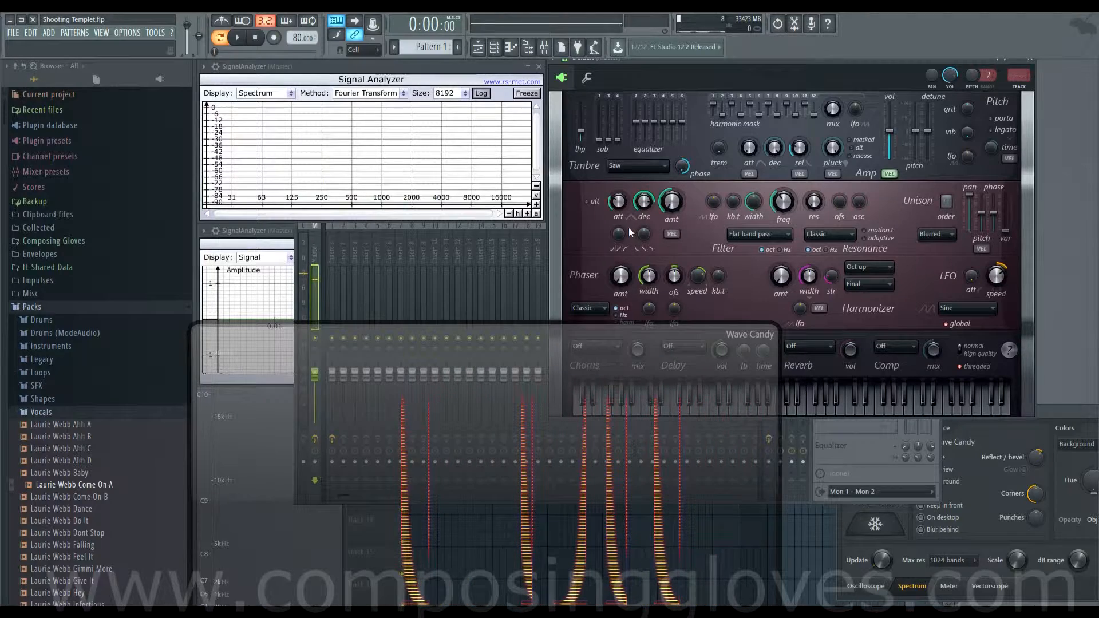
pyautogui.press('m')
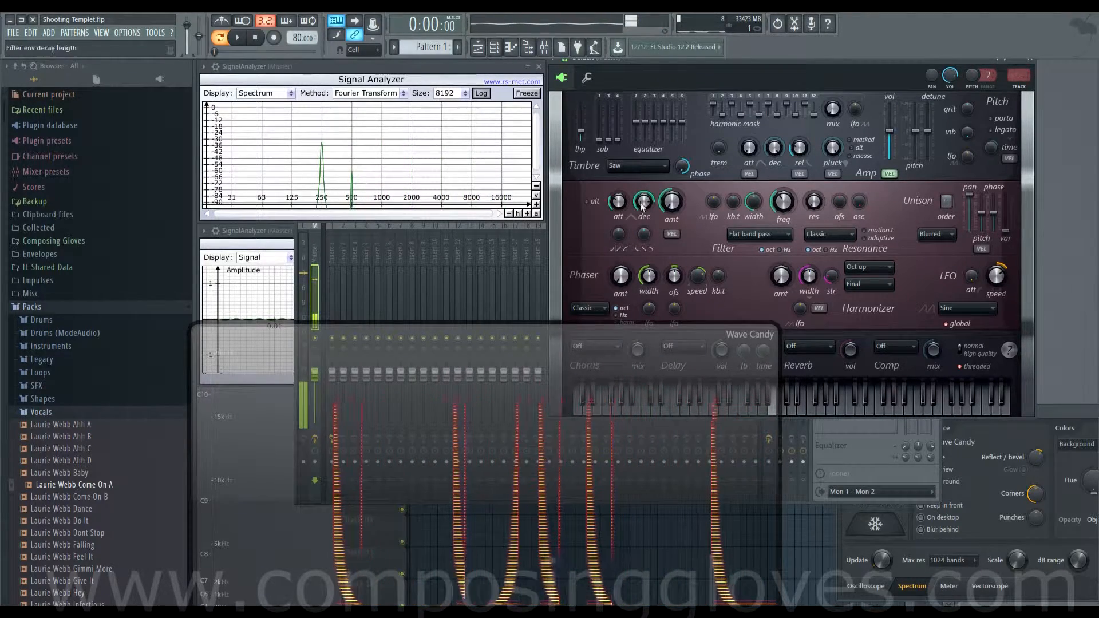
pyautogui.press('m')
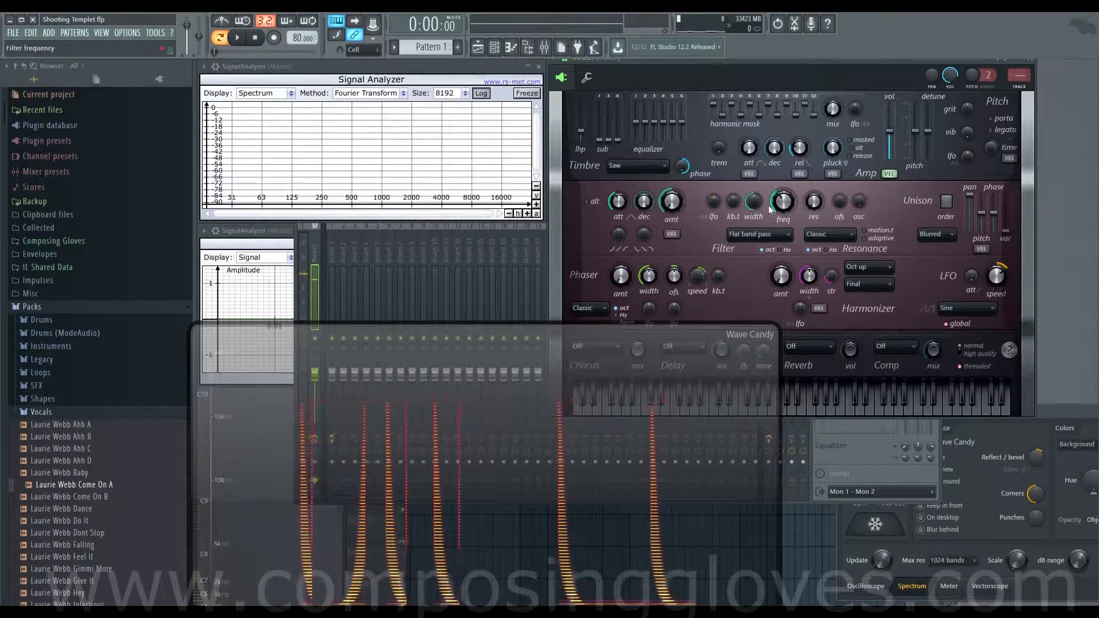
# Step: Change the filter type to Classic band pass and adjust the filter envelope's attack length
pyautogui.click(770, 234)
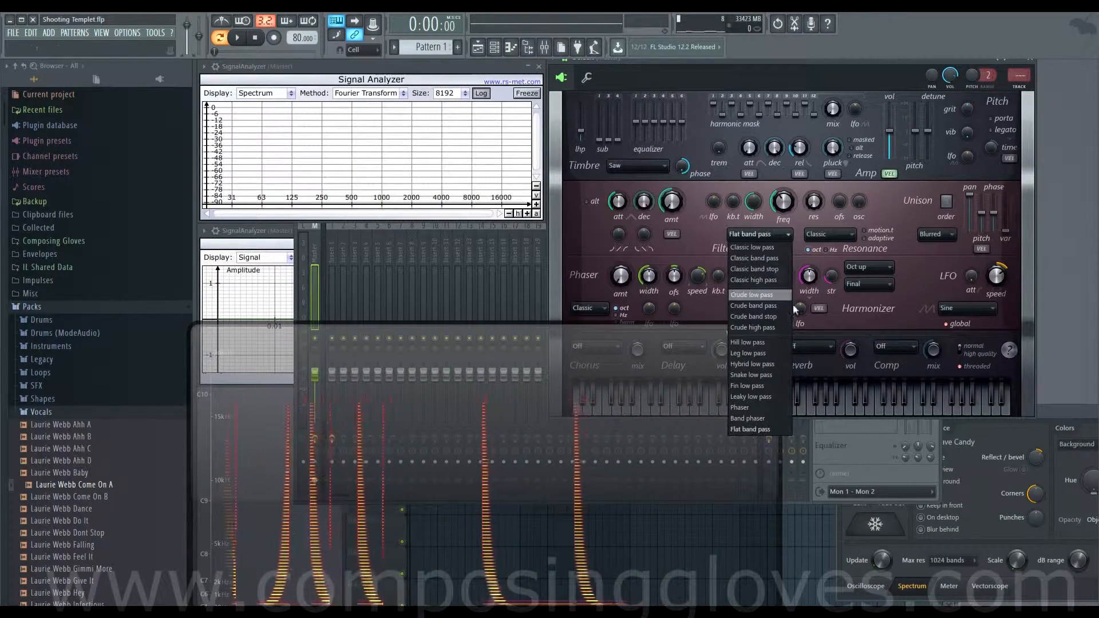
pyautogui.click(777, 258)
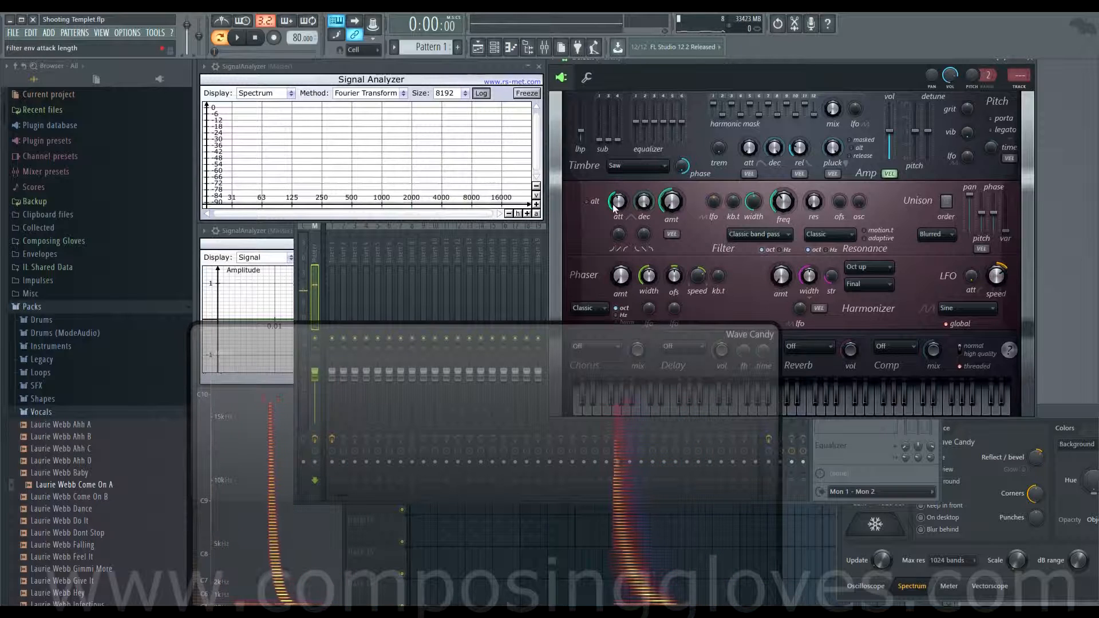
pyautogui.moveTo(617, 205); pyautogui.dragTo(617, 190)
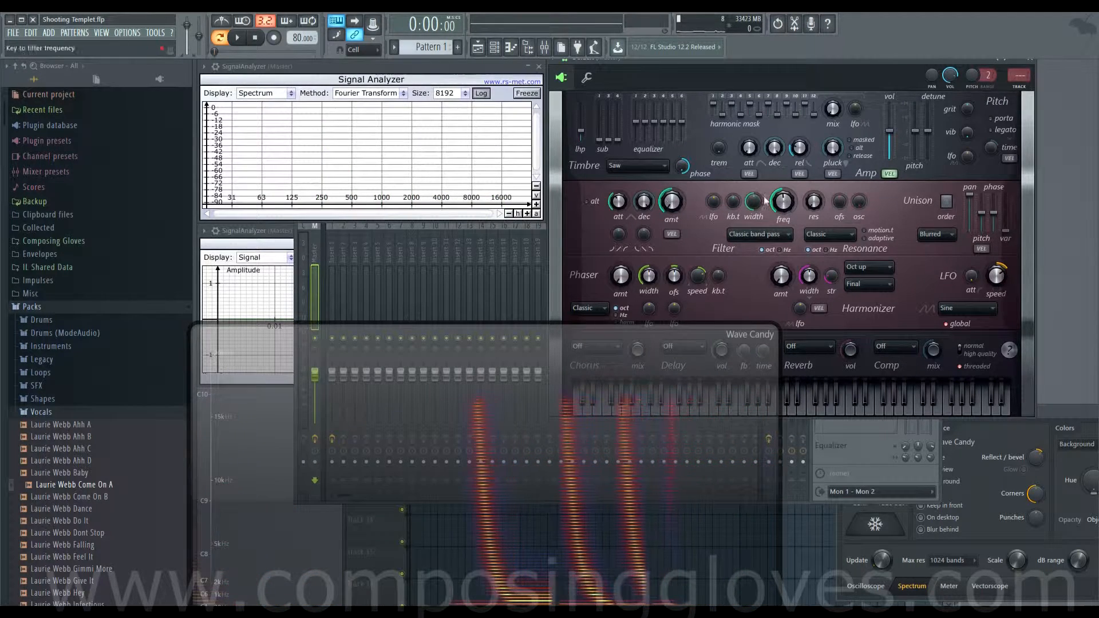
# Step: Set the filter envelope amount to 100% and readjust the base filter frequency of the Classic band pass
pyautogui.click(672, 207)
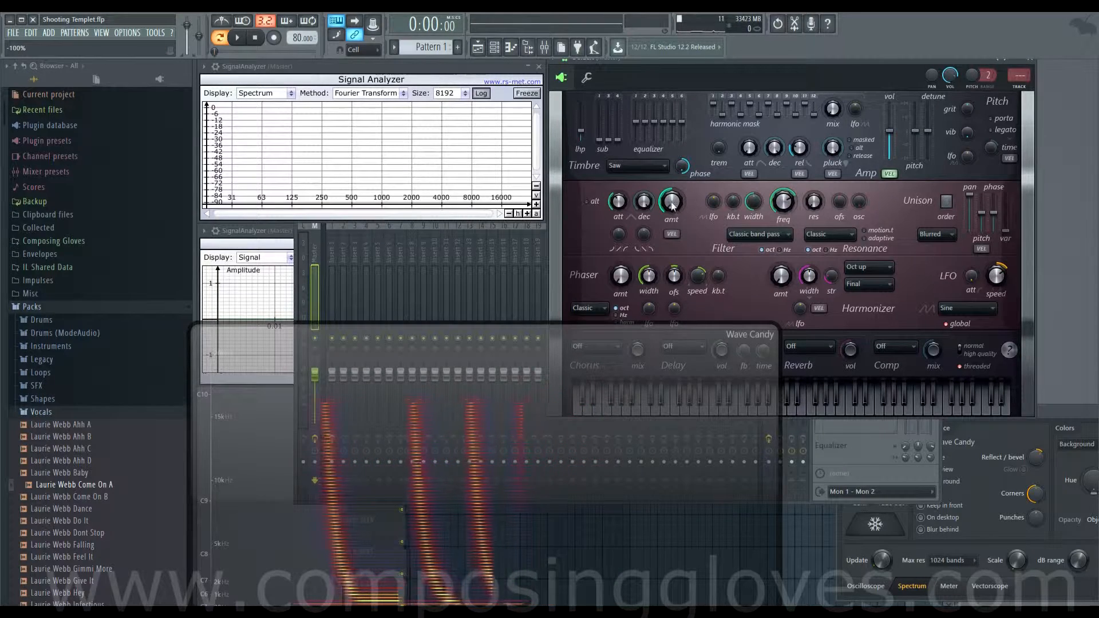
pyautogui.moveTo(783, 205); pyautogui.dragTo(783, 195)
pyautogui.moveTo(675, 204); pyautogui.dragTo(673, 213)
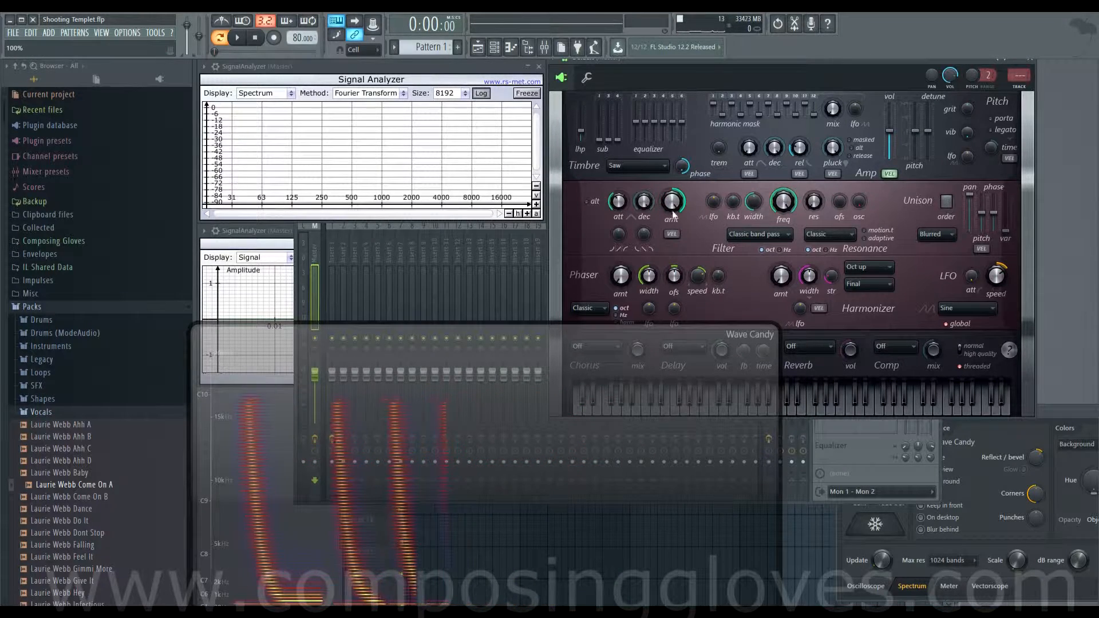
pyautogui.moveTo(787, 199); pyautogui.dragTo(788, 207)
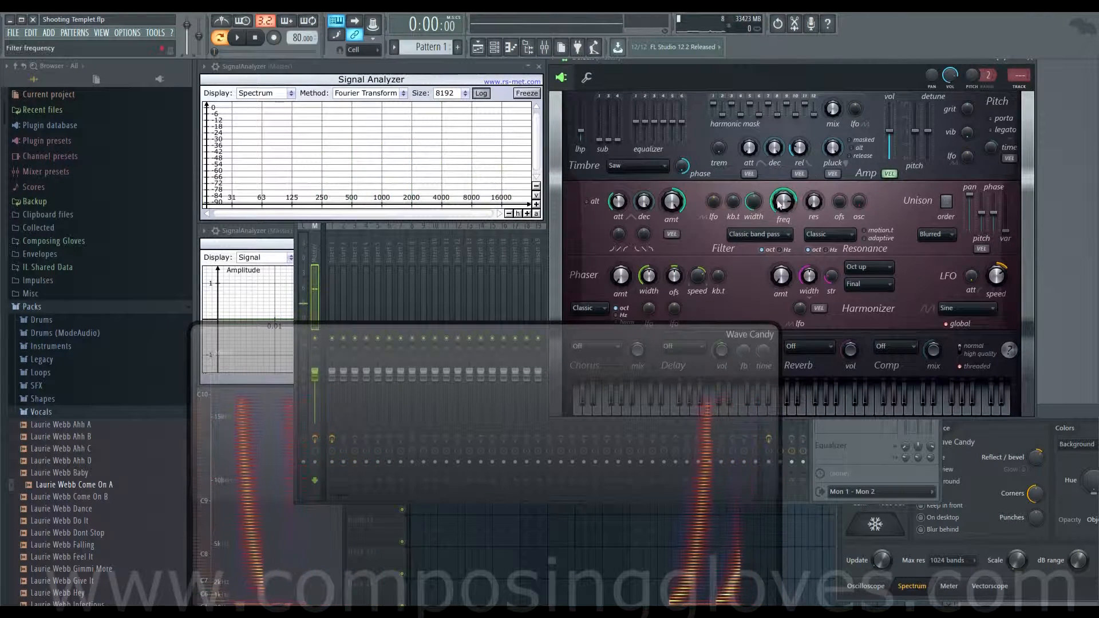
pyautogui.moveTo(782, 213); pyautogui.dragTo(783, 209)
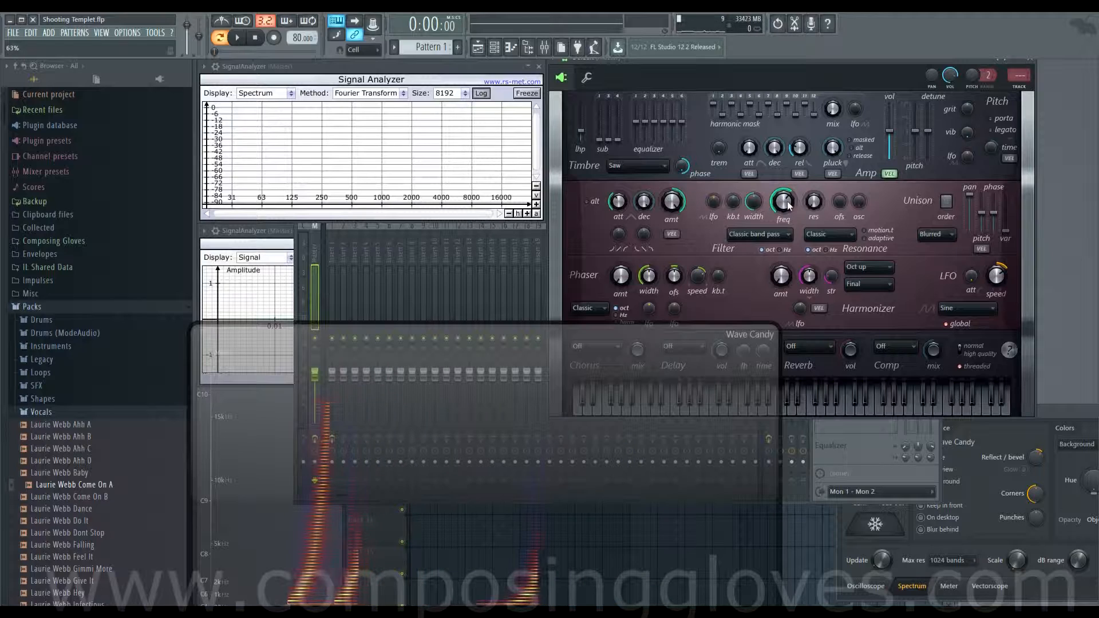
# Step: Play several test notes, including G4, through the envelope-driven Classic band pass filter
pyautogui.press('m')
pyautogui.press('b')
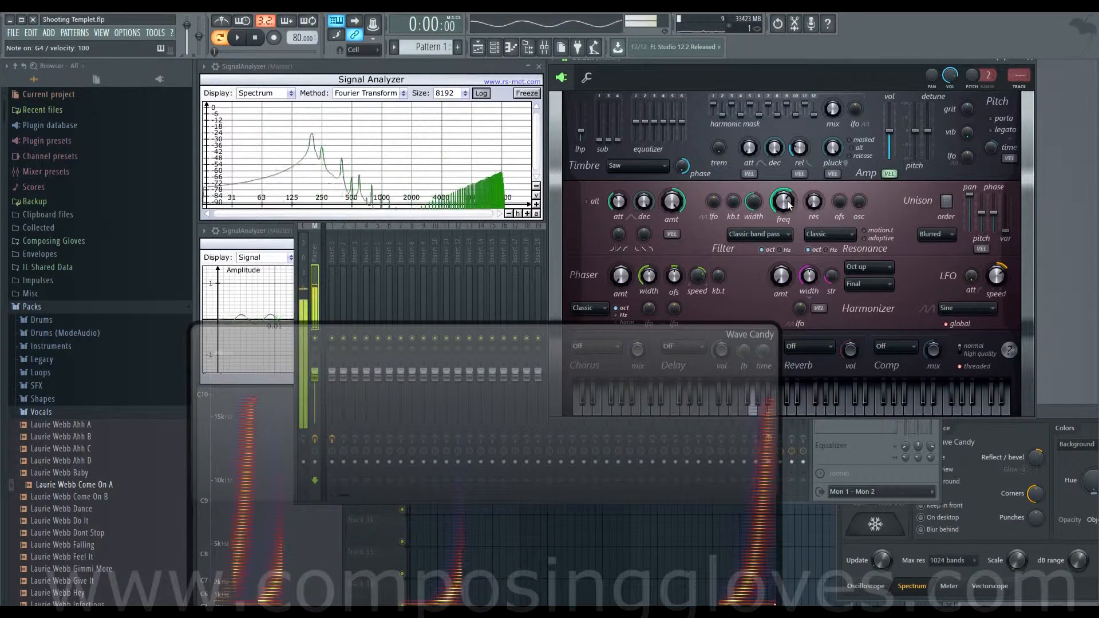
pyautogui.press('n')
pyautogui.press('c')
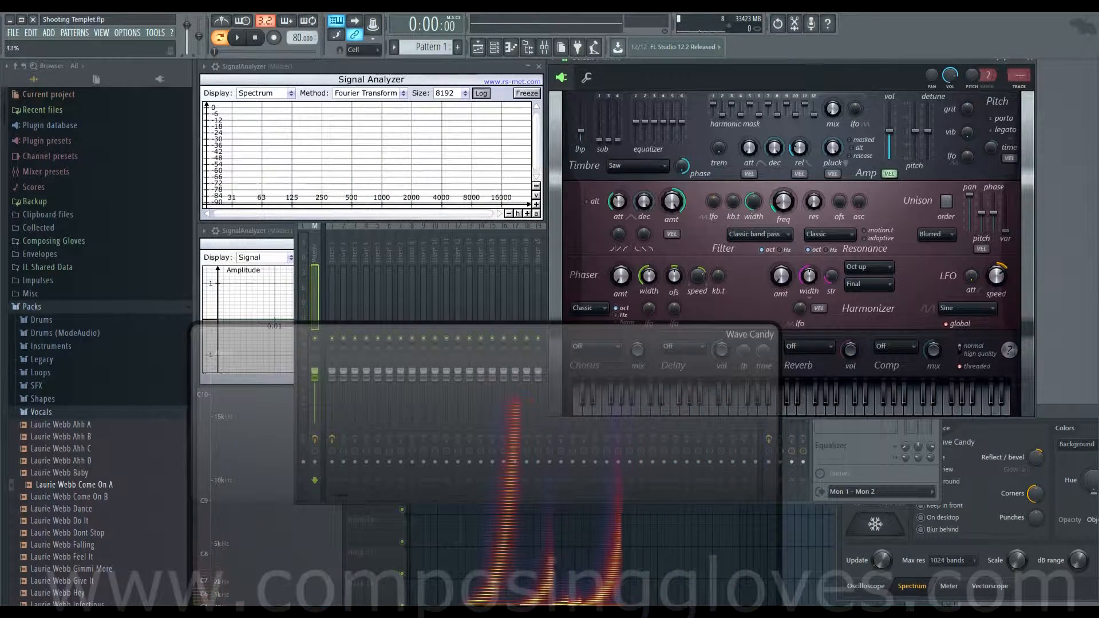
# Step: Try the filter envelope's alt option with test notes and return the envelope amount to zero
pyautogui.press('m')
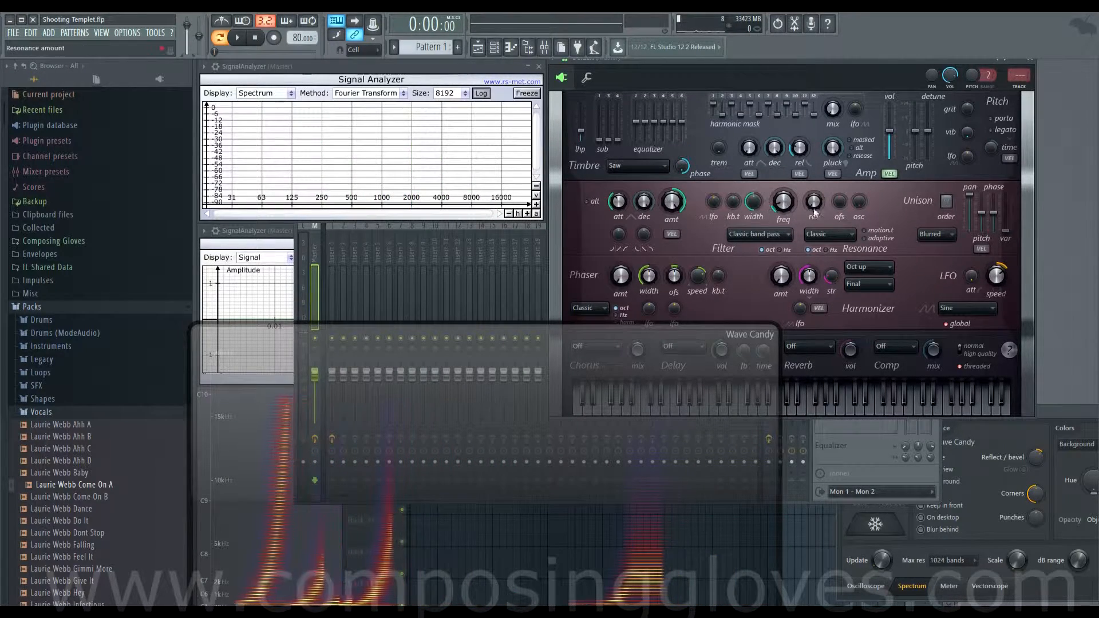
pyautogui.click(593, 206)
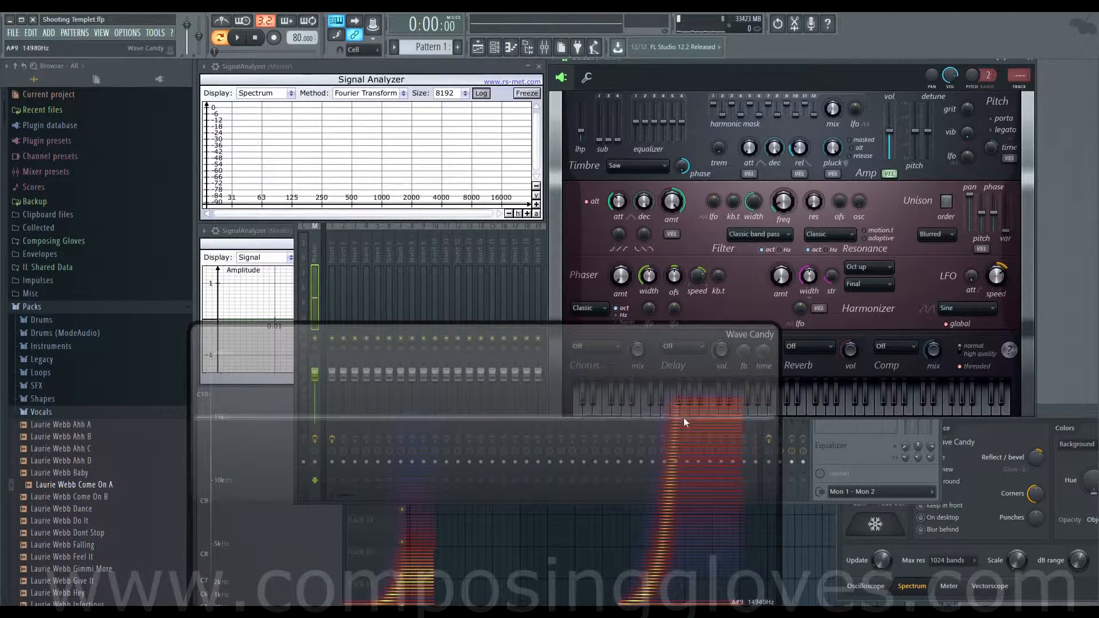
pyautogui.click(674, 202)
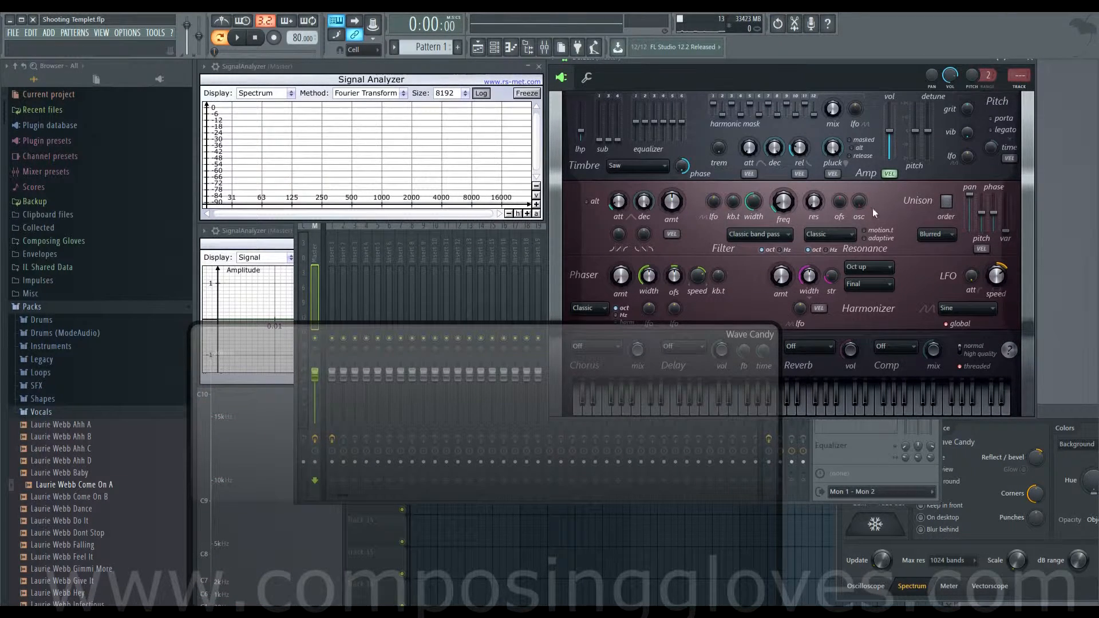
pyautogui.click(778, 233)
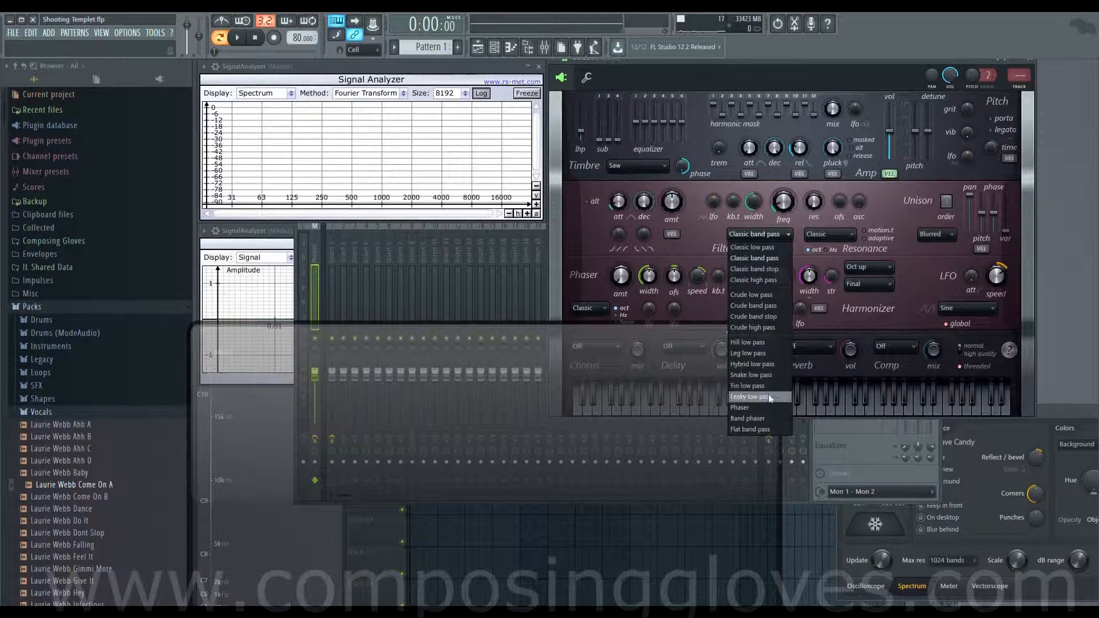
pyautogui.click(767, 236)
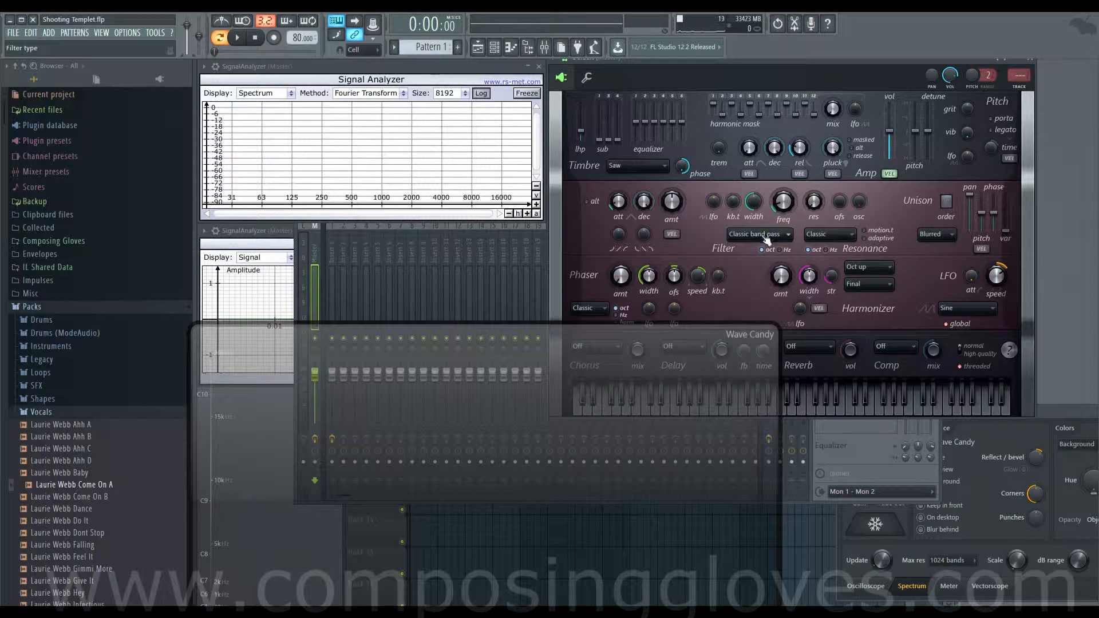
pyautogui.click(827, 237)
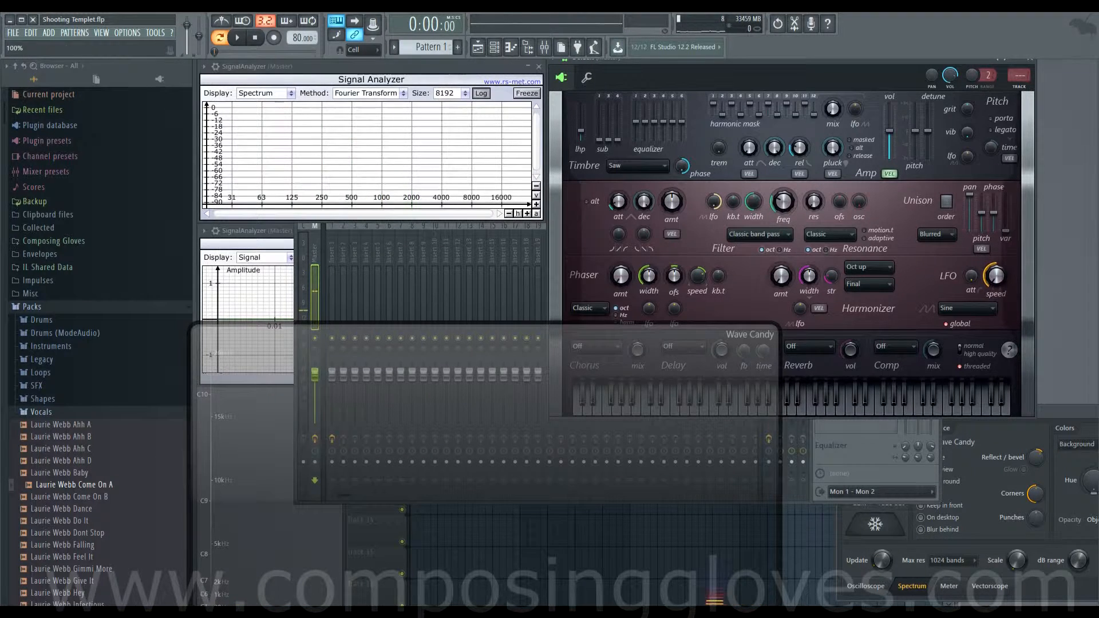
# Step: Set a negative LFO amount on the Classic band pass filter and play test notes through the modulation
pyautogui.moveTo(715, 204); pyautogui.dragTo(716, 258)
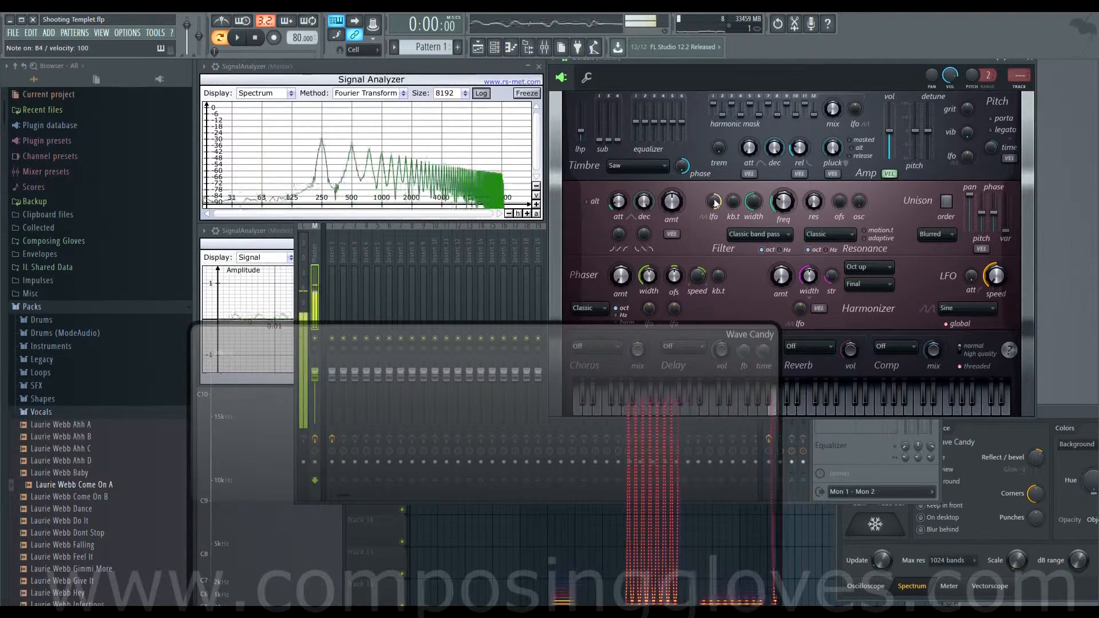
pyautogui.press('c')
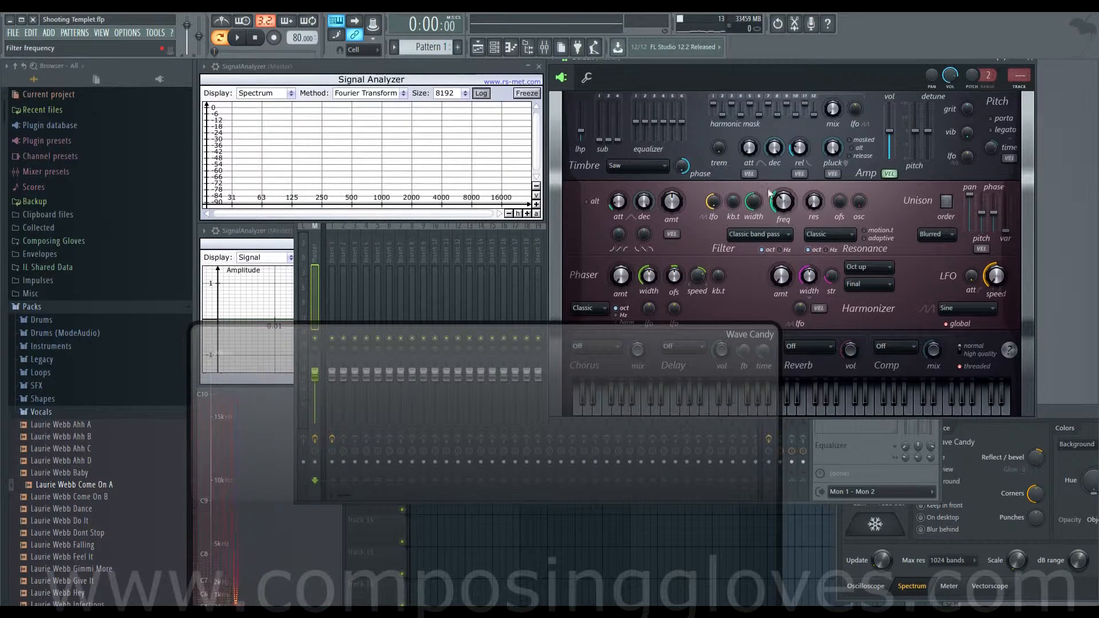
pyautogui.press('m')
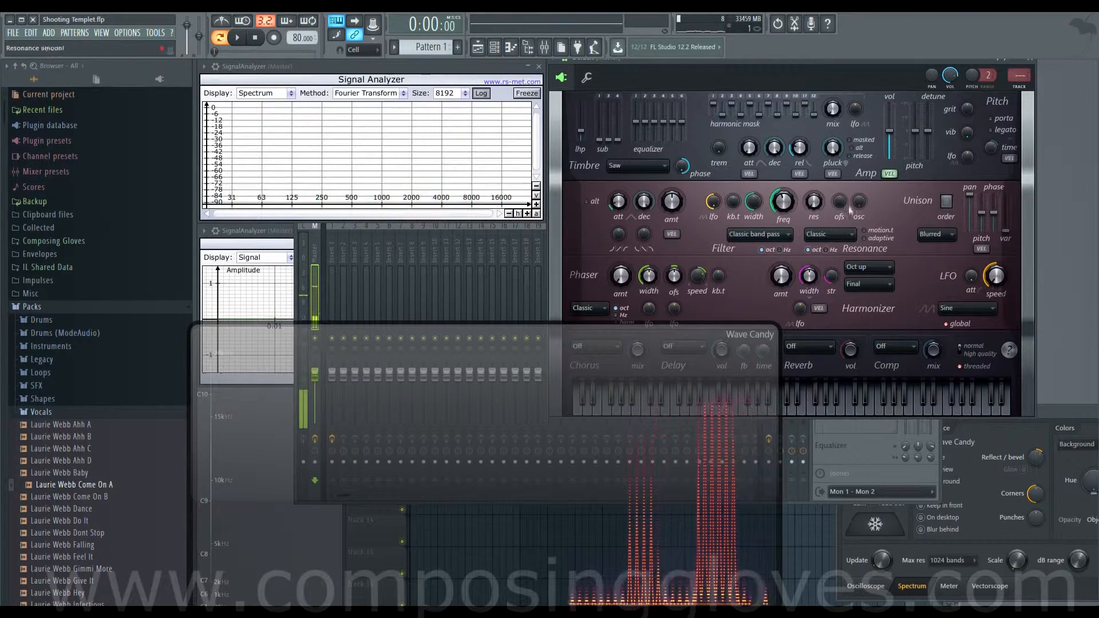
pyautogui.press('m')
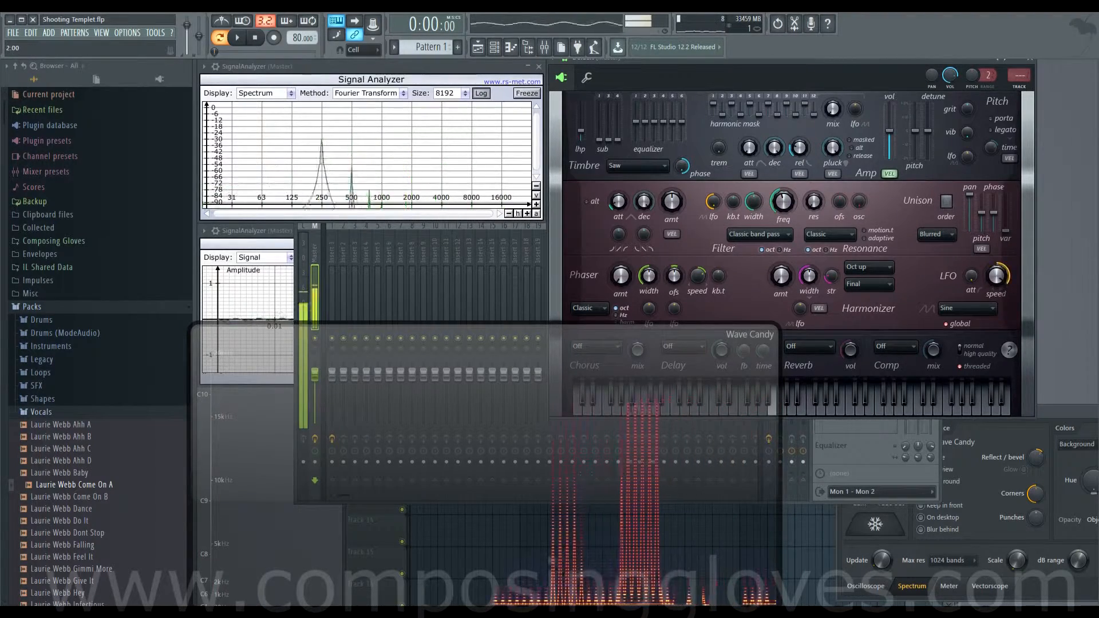
# Step: Return the LFO speed and the filter's LFO amount to their neutral positions
pyautogui.moveTo(996, 277); pyautogui.dragTo(996, 321)
pyautogui.moveTo(713, 202); pyautogui.dragTo(713, 175)
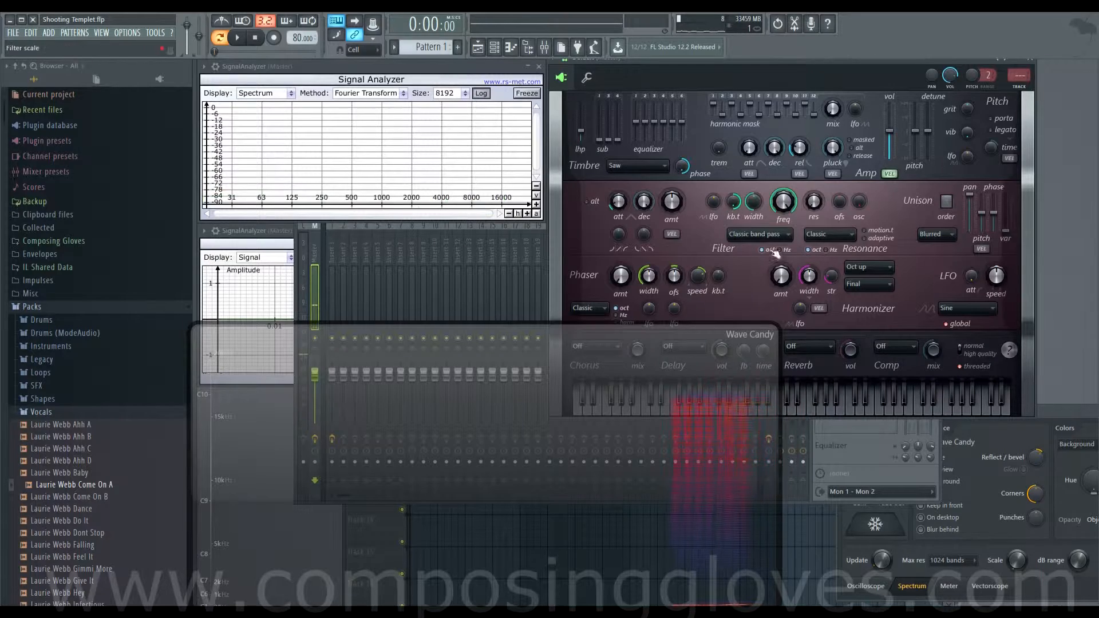
# Step: Change the filter type to Crude low pass and lower its frequency
pyautogui.click(760, 234)
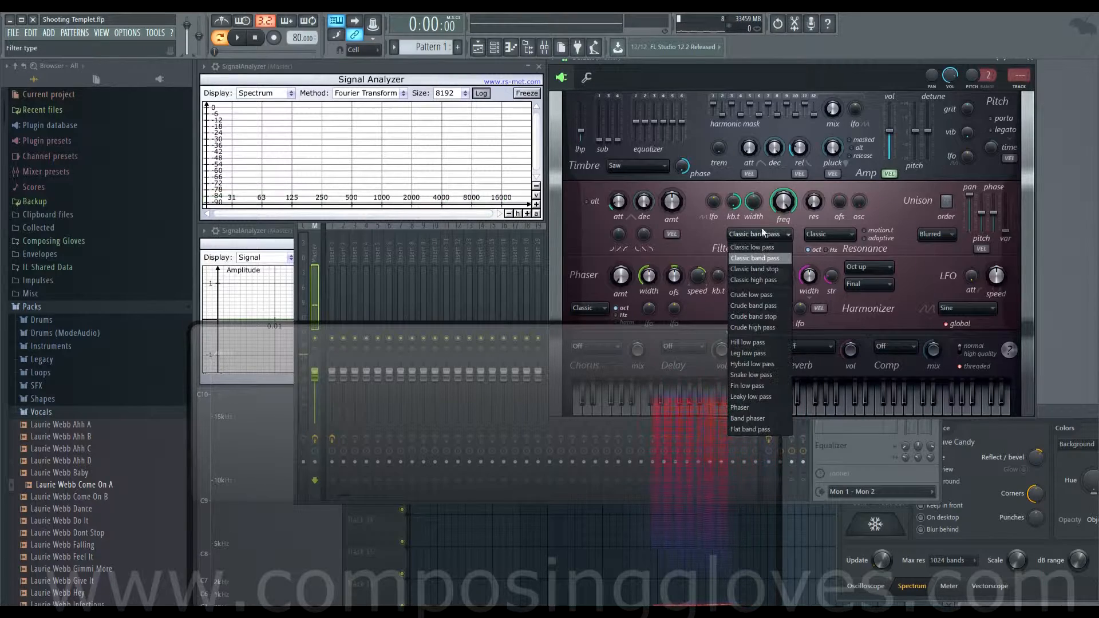
pyautogui.click(785, 294)
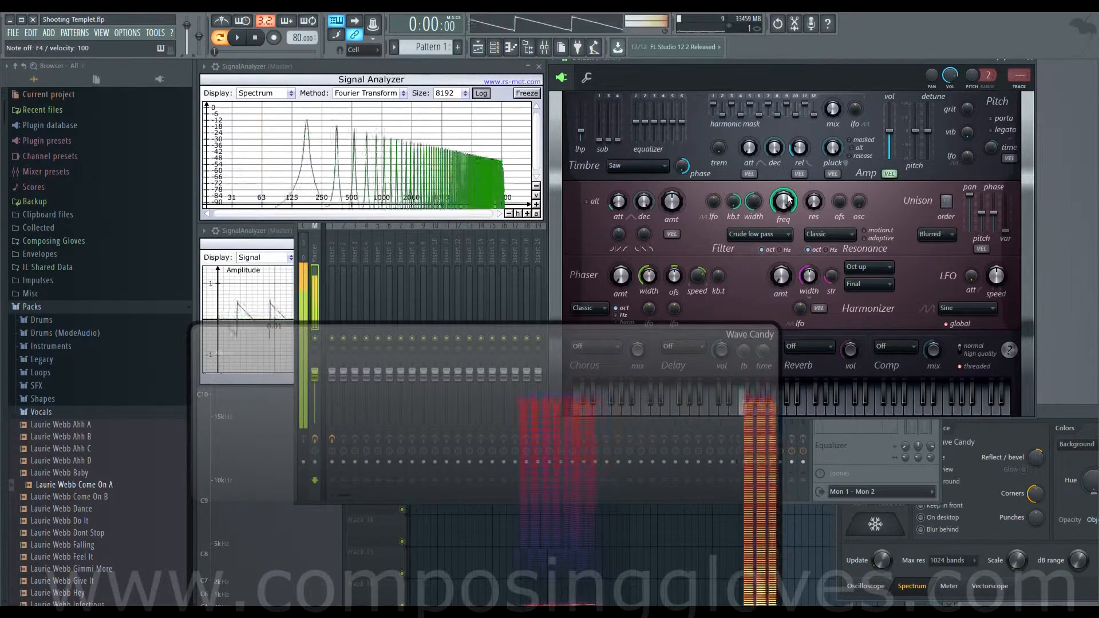
pyautogui.moveTo(783, 202); pyautogui.dragTo(783, 275)
# Step: Play an ascending run of notes through the keyboard-tracked Crude low pass filter
pyautogui.press('c')
pyautogui.press('c')
pyautogui.press('c')
pyautogui.press('c')
pyautogui.press('c')
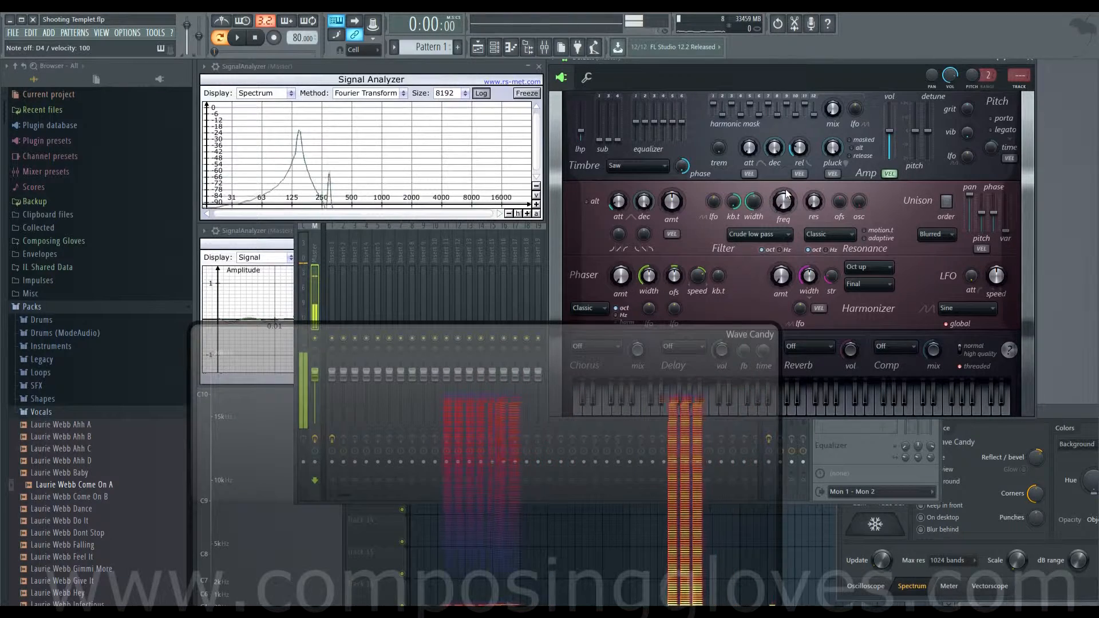
pyautogui.press('v')
pyautogui.press('b')
pyautogui.press('n')
pyautogui.press('m')
pyautogui.press('q')
pyautogui.press('w')
pyautogui.press('e')
pyautogui.press('r')
pyautogui.press('t')
pyautogui.press('y')
pyautogui.press('u')
pyautogui.press('i')
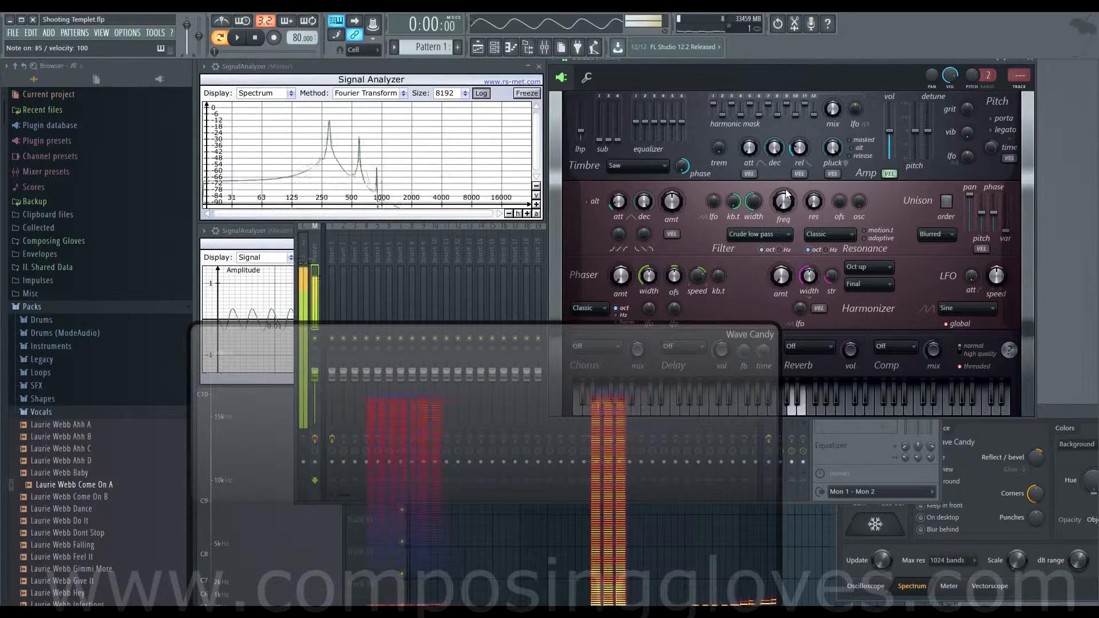
pyautogui.press('o')
pyautogui.press('p')
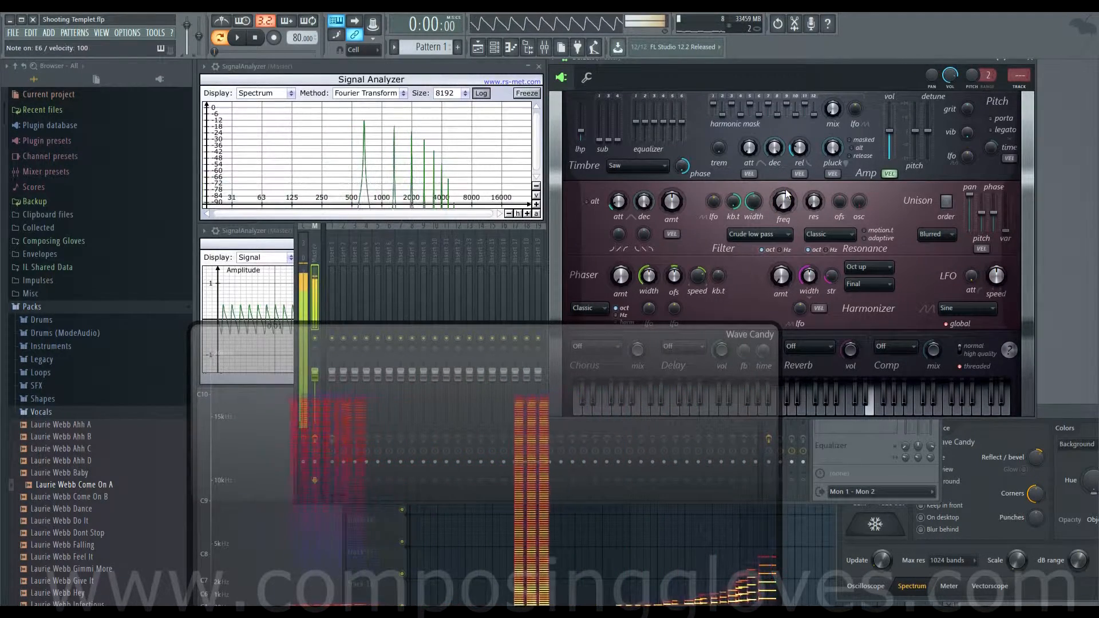
pyautogui.press('p')
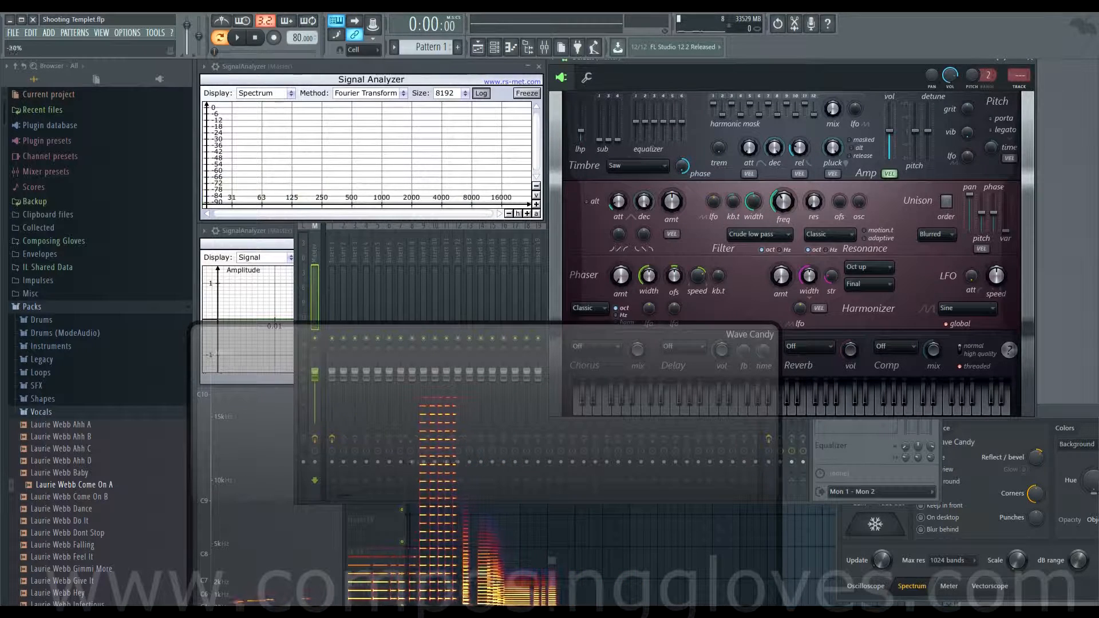
# Step: Reset the filter's keyboard tracking to zero and change the filter type to Classic band pass
pyautogui.moveTo(736, 203); pyautogui.dragTo(736, 185)
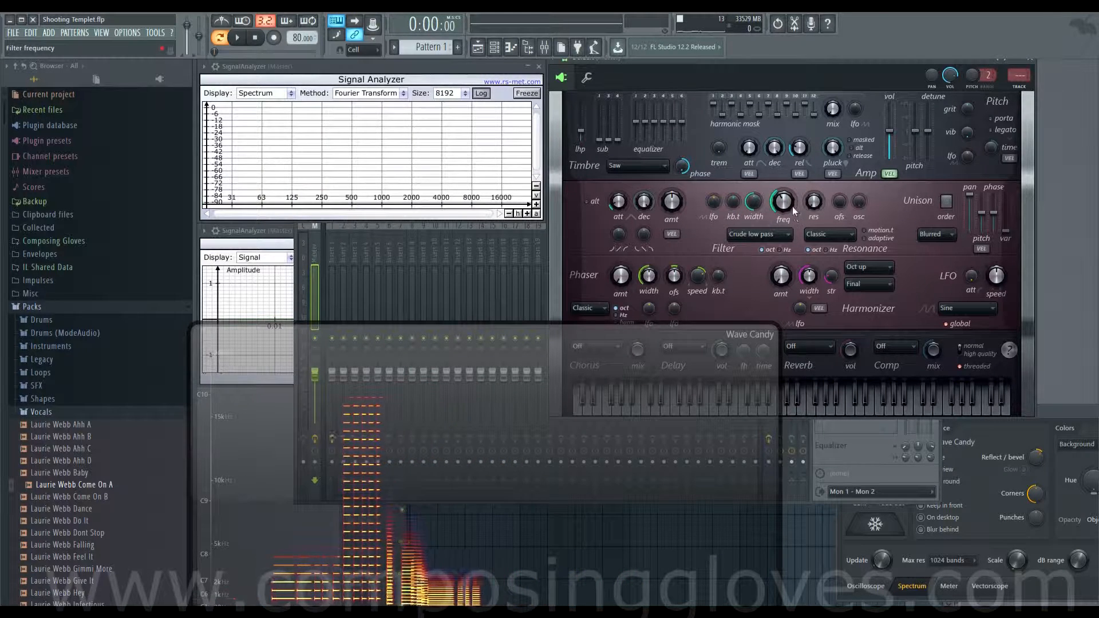
pyautogui.click(747, 237)
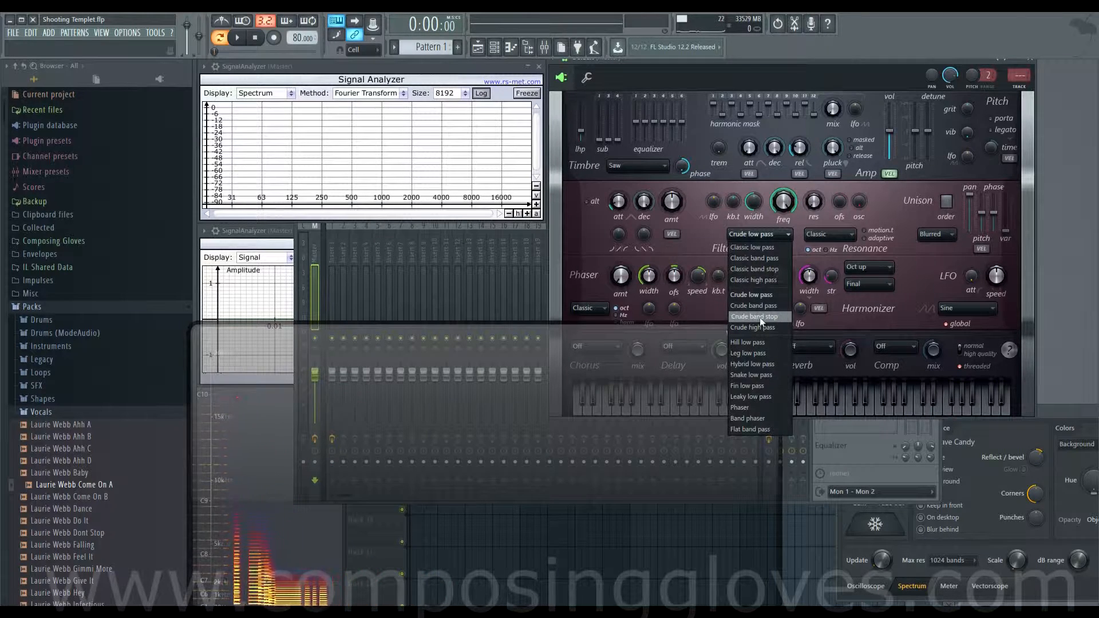
pyautogui.click(779, 260)
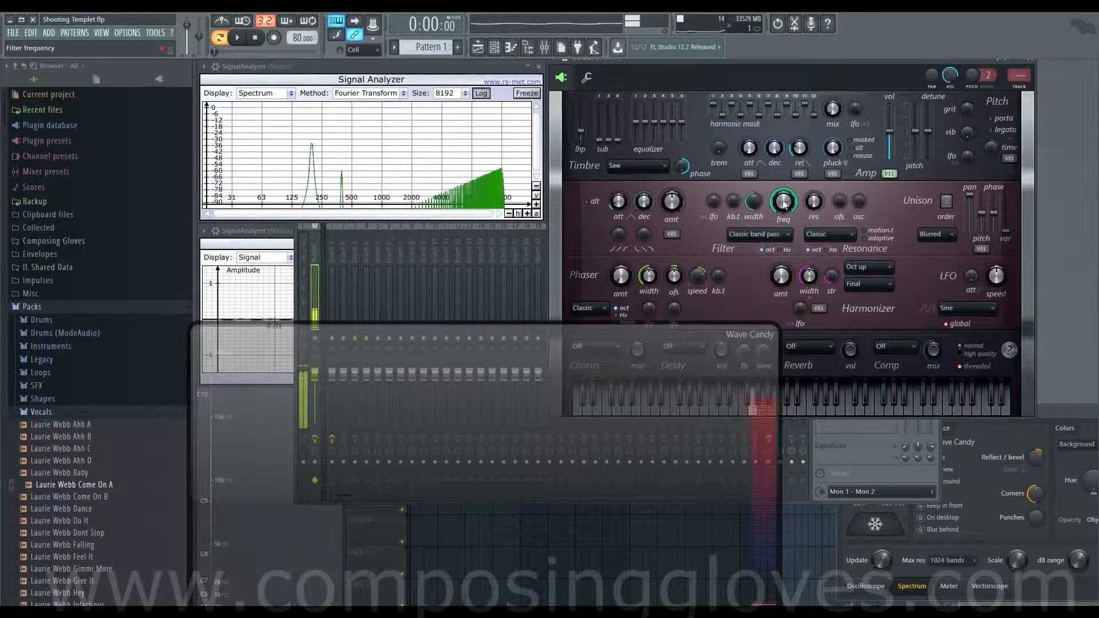
# Step: Adjust the Classic band pass frequency and sweep its width up to 100% and back while playing test notes
pyautogui.moveTo(784, 205); pyautogui.dragTo(784, 217)
pyautogui.press('b')
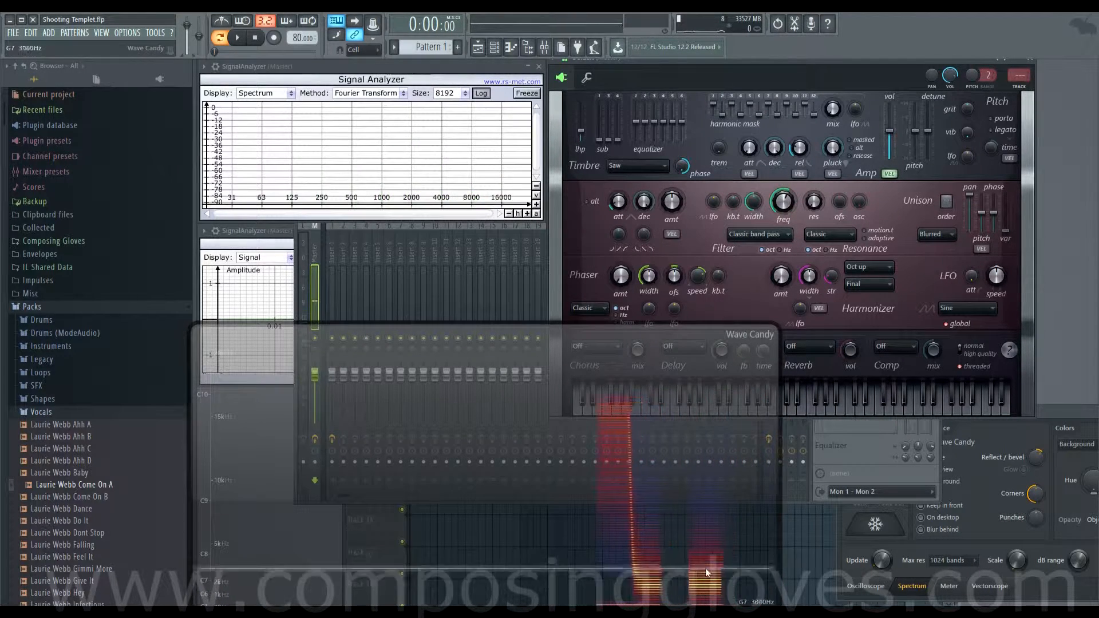
pyautogui.press('b')
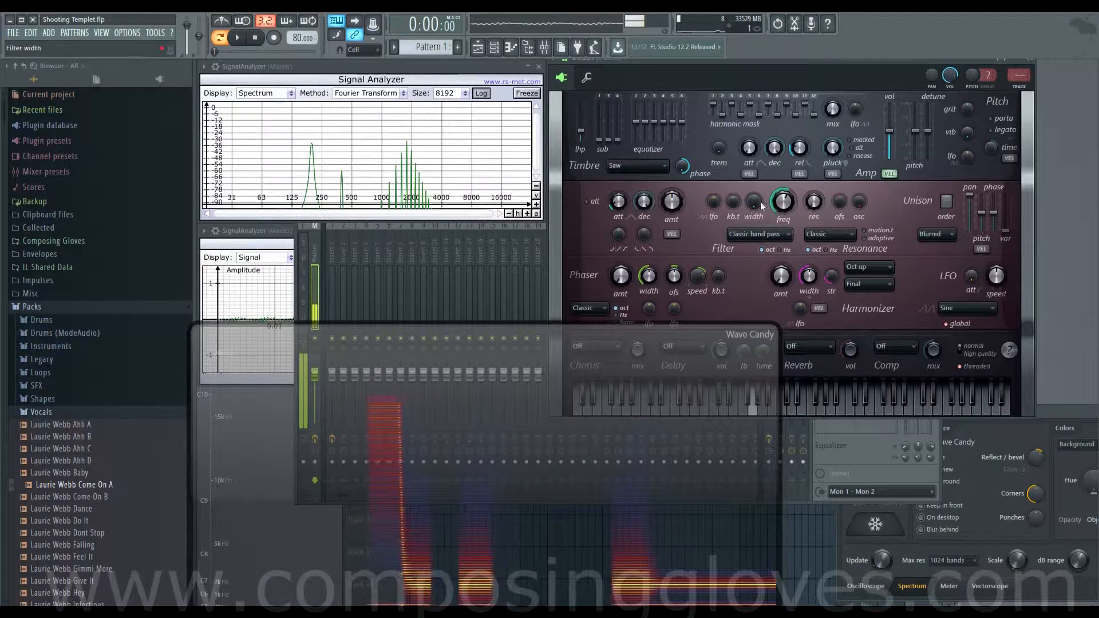
pyautogui.scroll(10, 753, 207)
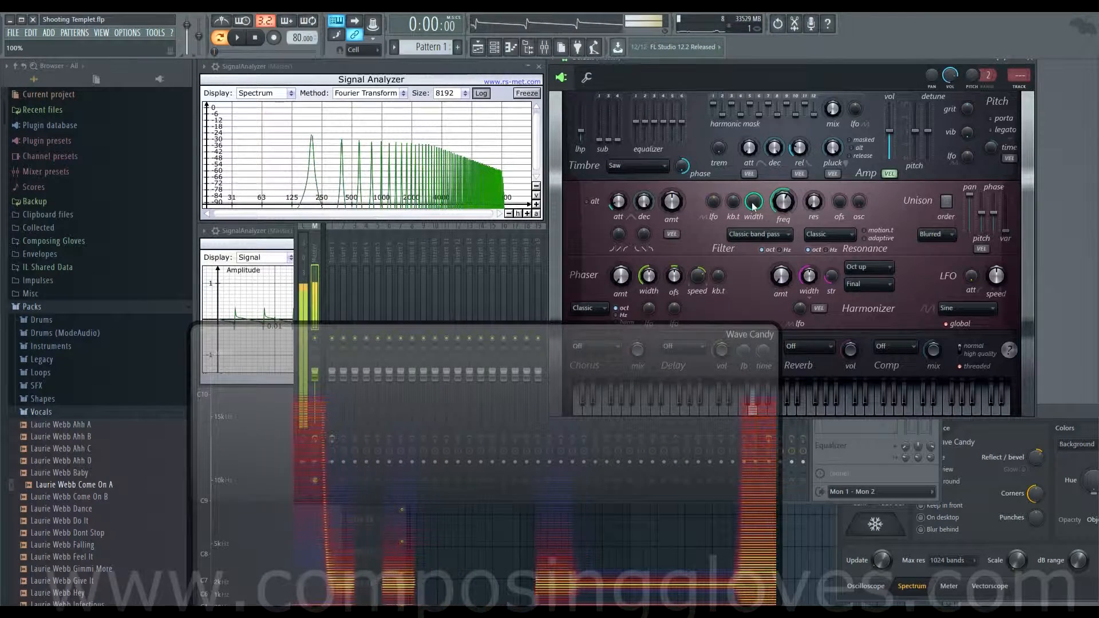
pyautogui.scroll(-10, 755, 203)
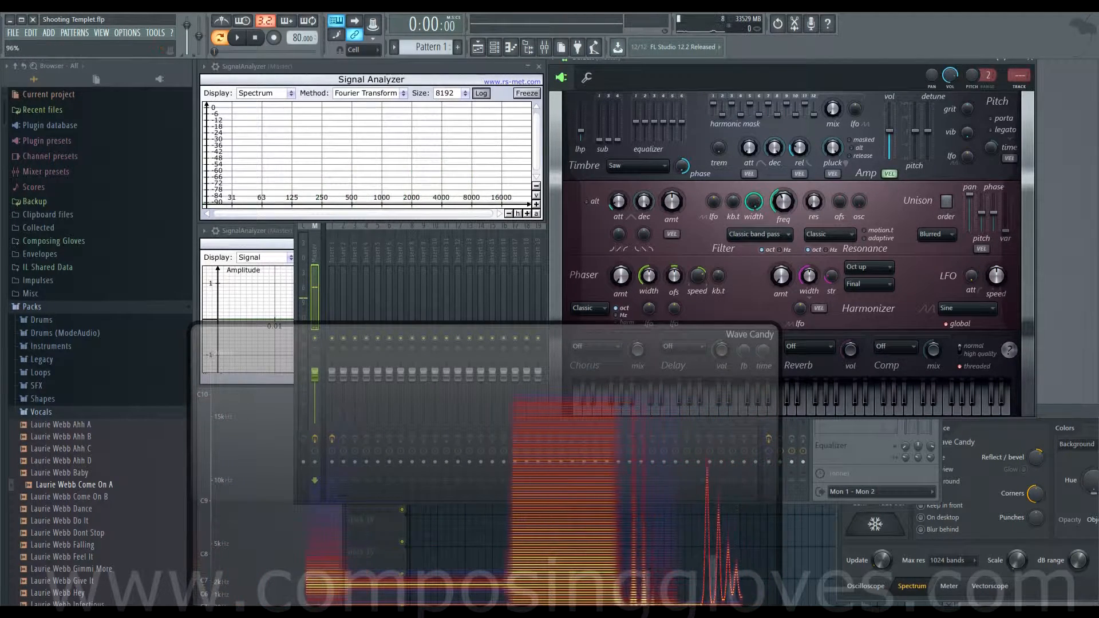
pyautogui.moveTo(783, 202); pyautogui.dragTo(782, 203)
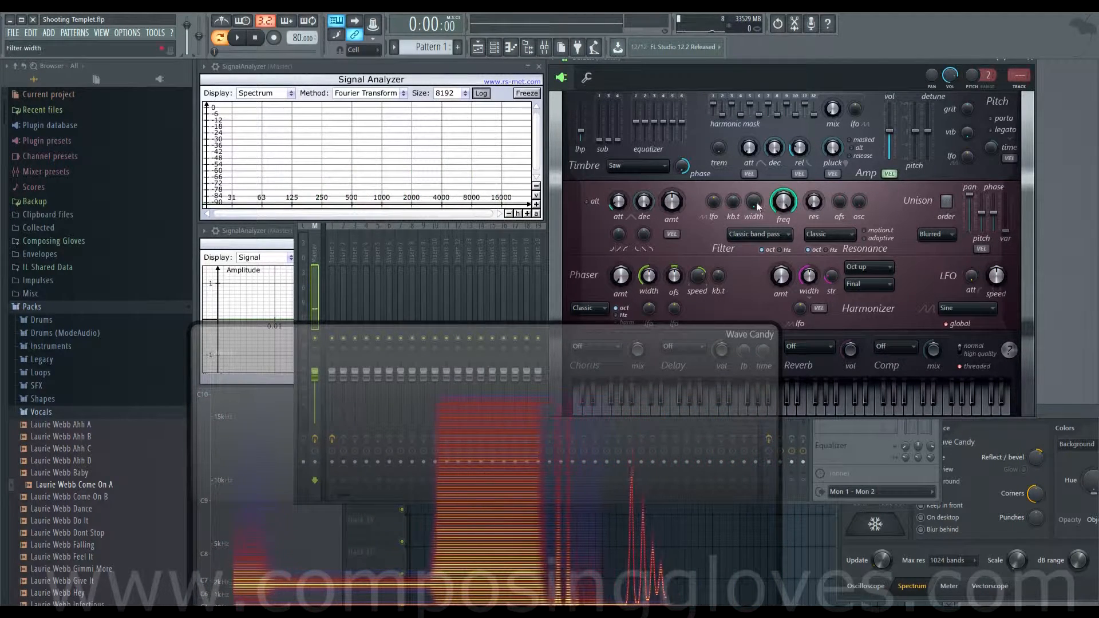
# Step: Change the filter type to Classic low pass and vary its frequency and width
pyautogui.click(763, 233)
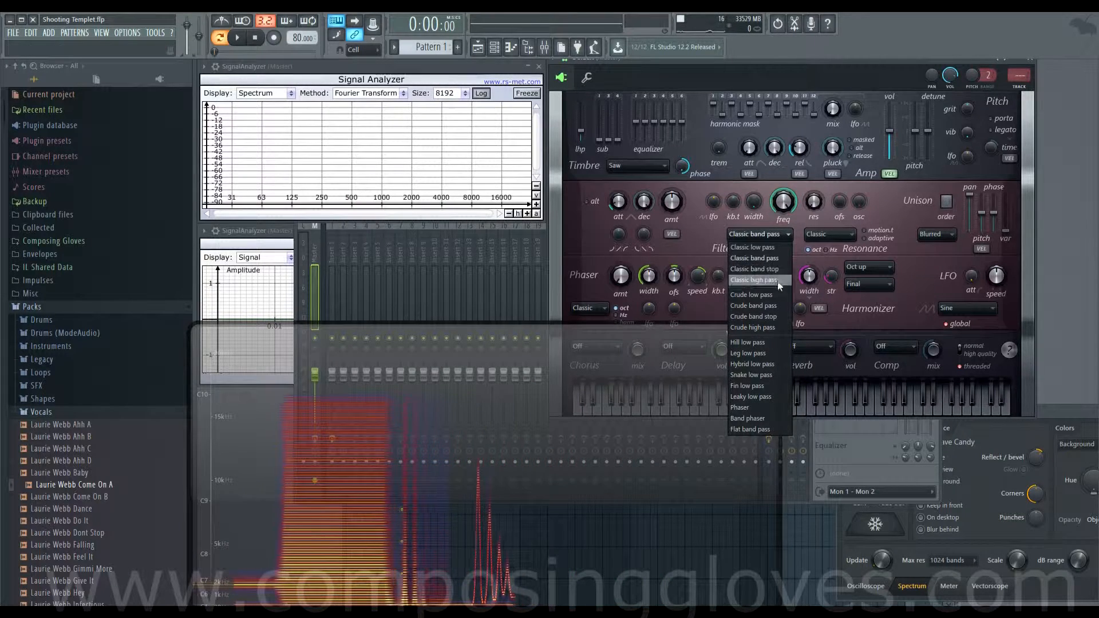
pyautogui.click(751, 247)
pyautogui.moveTo(784, 202); pyautogui.dragTo(753, 154)
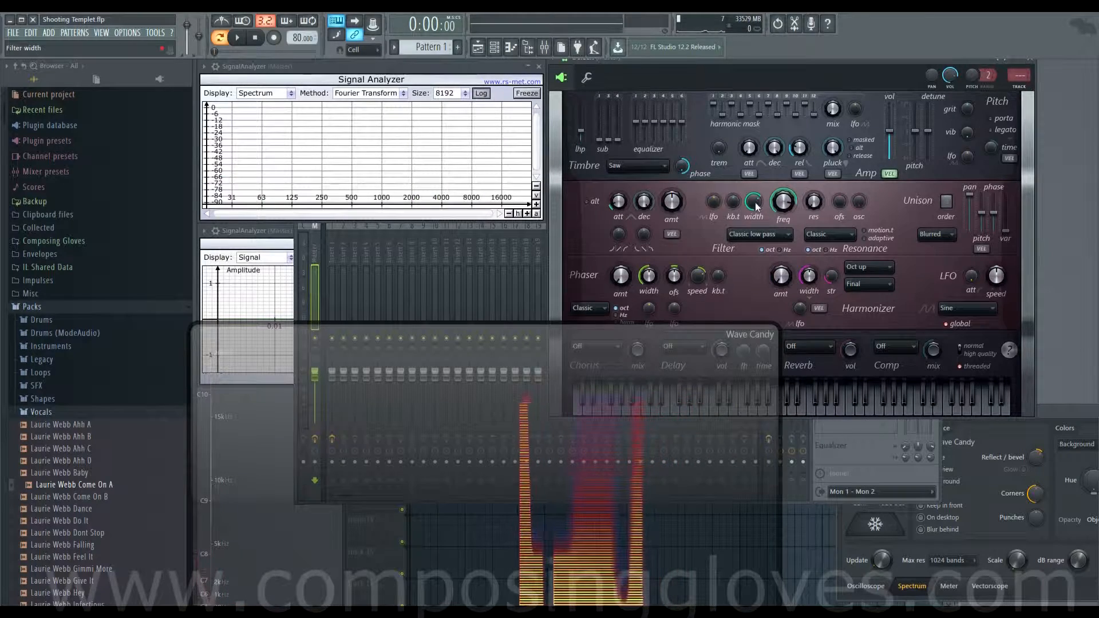
pyautogui.moveTo(753, 201); pyautogui.dragTo(753, 248)
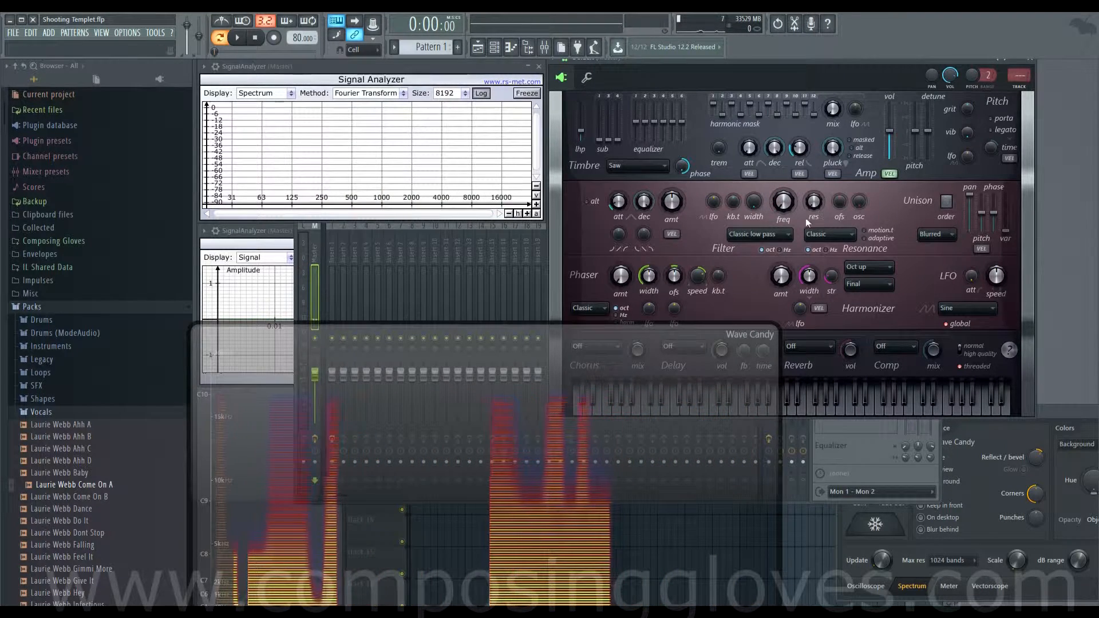
pyautogui.moveTo(814, 203); pyautogui.dragTo(813, 205)
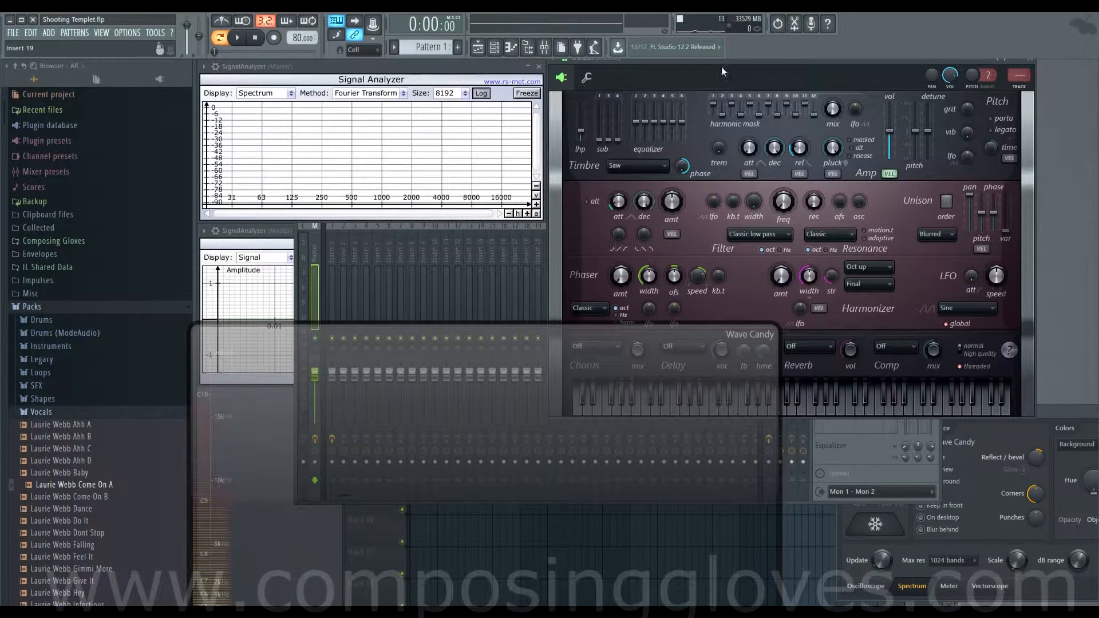
# Step: Move the Harmor window aside and add a new Sytrus channel to the channel rack
pyautogui.moveTo(721, 71); pyautogui.dragTo(954, 234)
pyautogui.moveTo(649, 149); pyautogui.dragTo(798, 125)
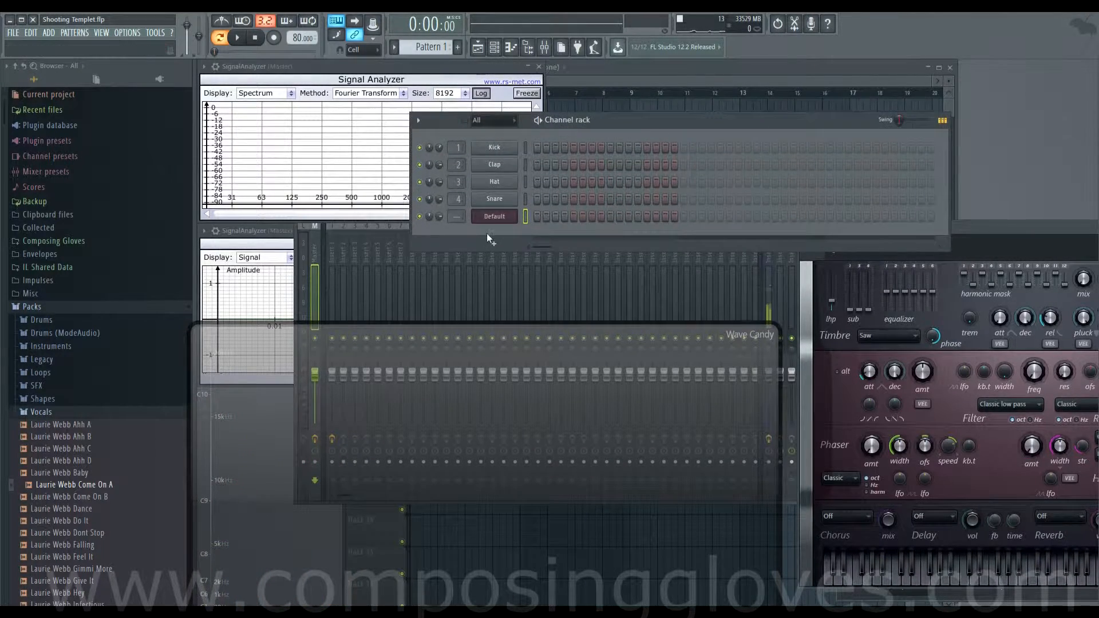
pyautogui.click(488, 234)
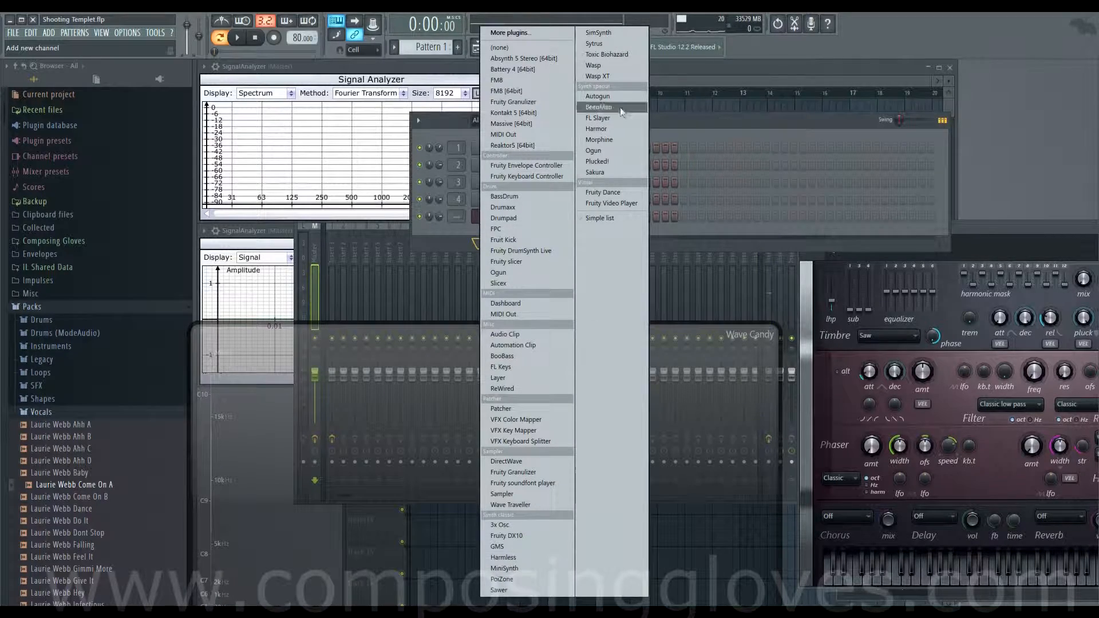
pyautogui.click(626, 46)
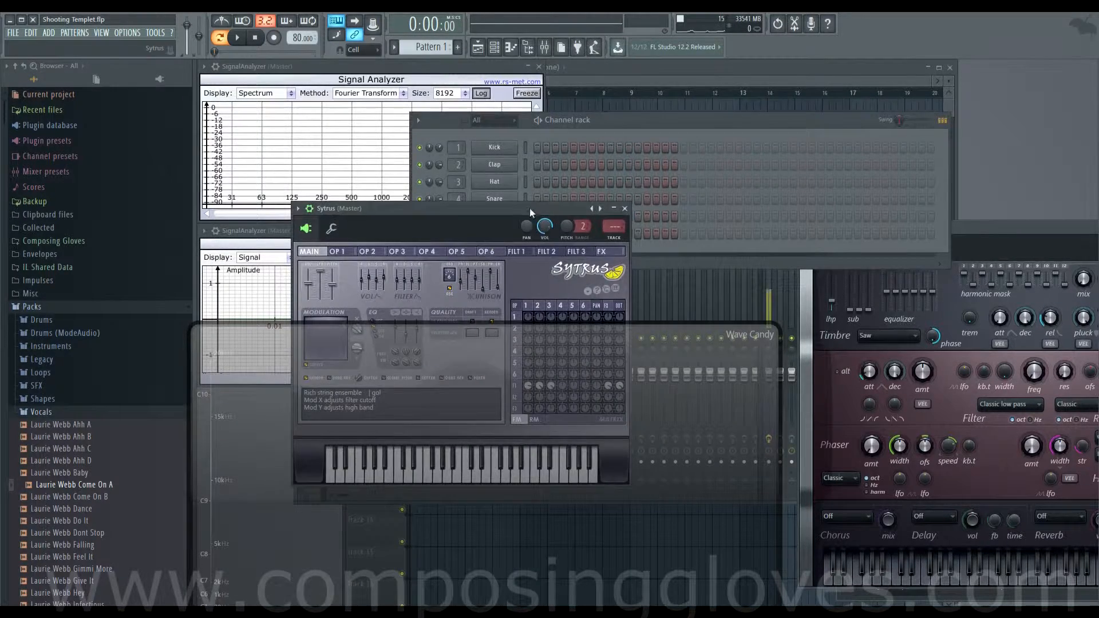
# Step: Move the Sytrus window up, show operator 1 and load the Default preset
pyautogui.moveTo(530, 208); pyautogui.dragTo(645, 85)
pyautogui.click(452, 124)
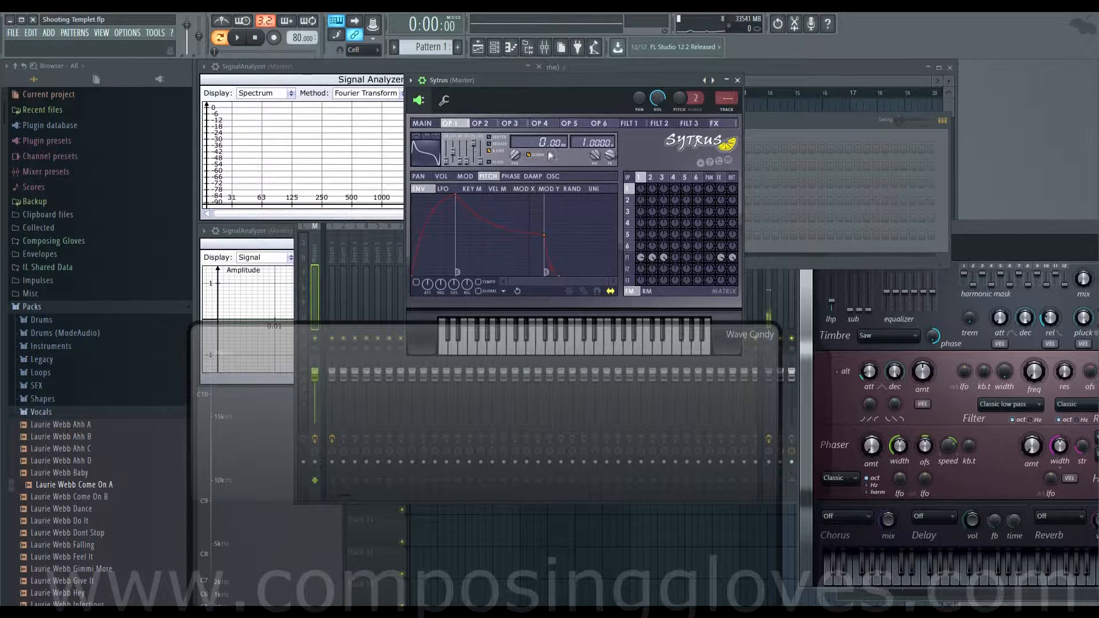
pyautogui.click(411, 80)
pyautogui.moveTo(452, 109)
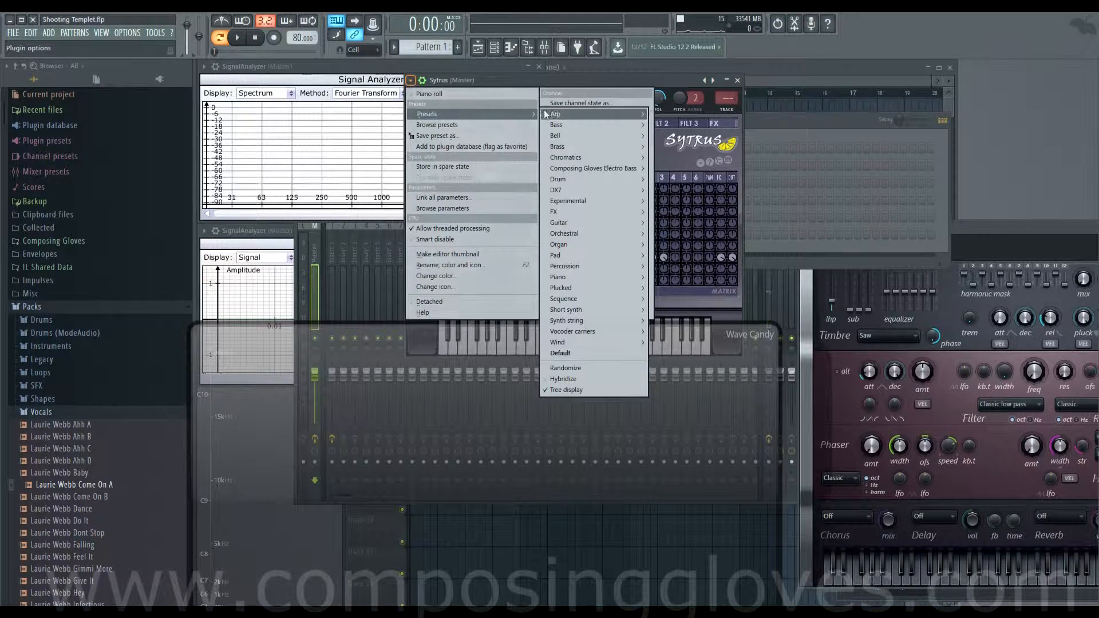
pyautogui.click(624, 356)
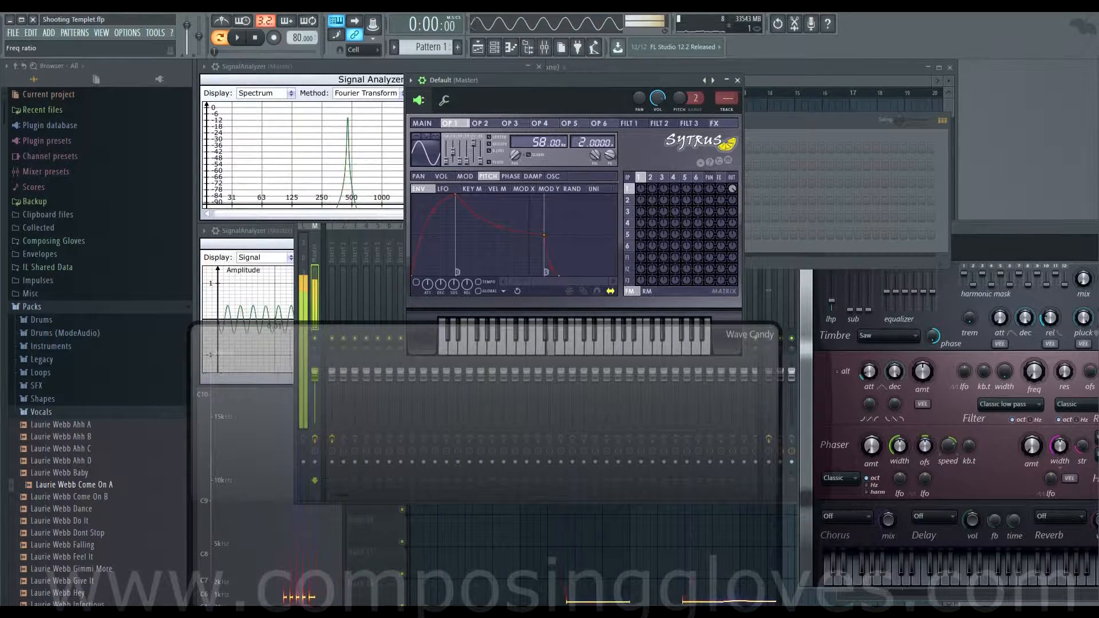
# Step: Adjust operator 1's frequency ratio in Sytrus, then close Sytrus and move the Harmor window back up beside the spectrum analyzer
pyautogui.moveTo(586, 143)
pyautogui.mouseDown()
pyautogui.moveTo(586, 123)
pyautogui.moveTo(586, 150)
pyautogui.mouseUp()
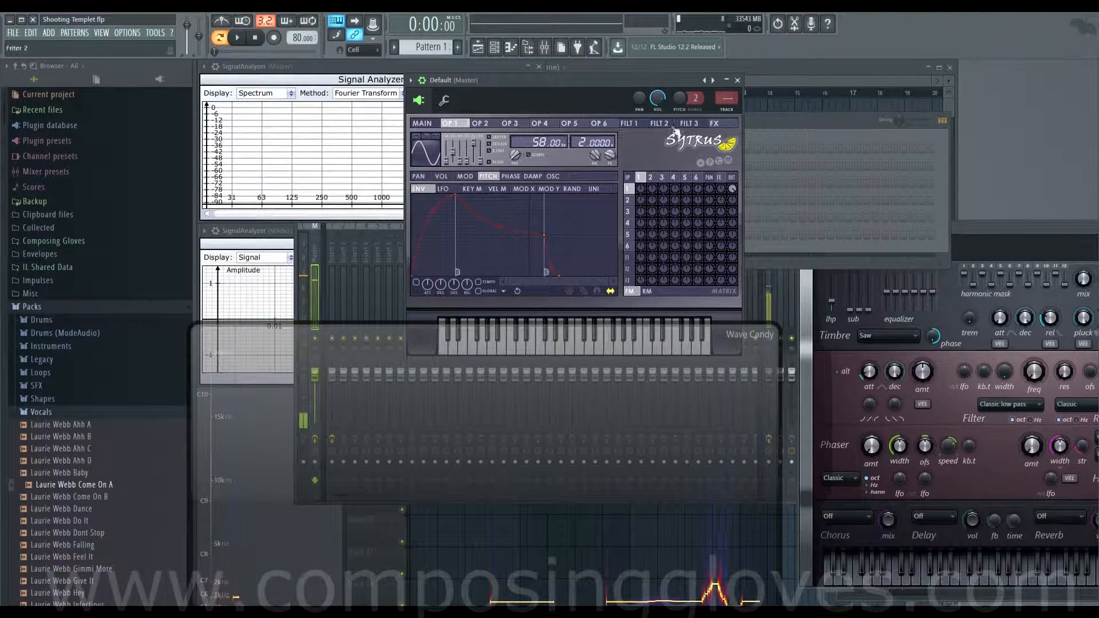
pyautogui.click(737, 81)
pyautogui.moveTo(990, 244); pyautogui.dragTo(770, 109)
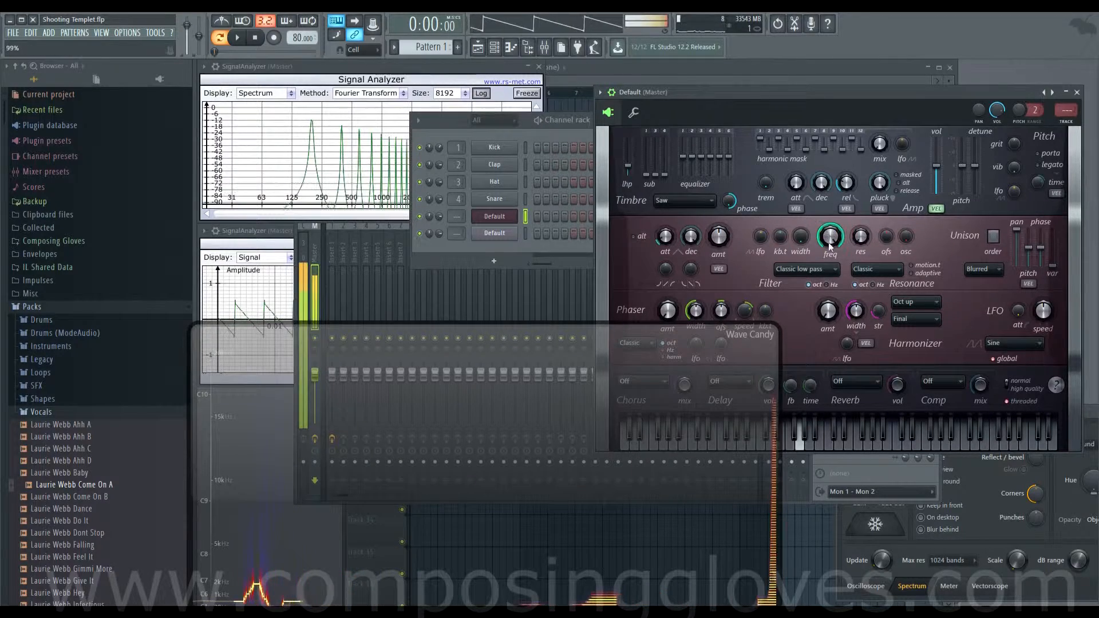
# Step: Compare the filter's octave and Hz frequency scales while varying the filter frequency, finishing on the Hz scale
pyautogui.click(826, 285)
pyautogui.moveTo(829, 236); pyautogui.dragTo(829, 266)
pyautogui.click(808, 285)
pyautogui.click(826, 285)
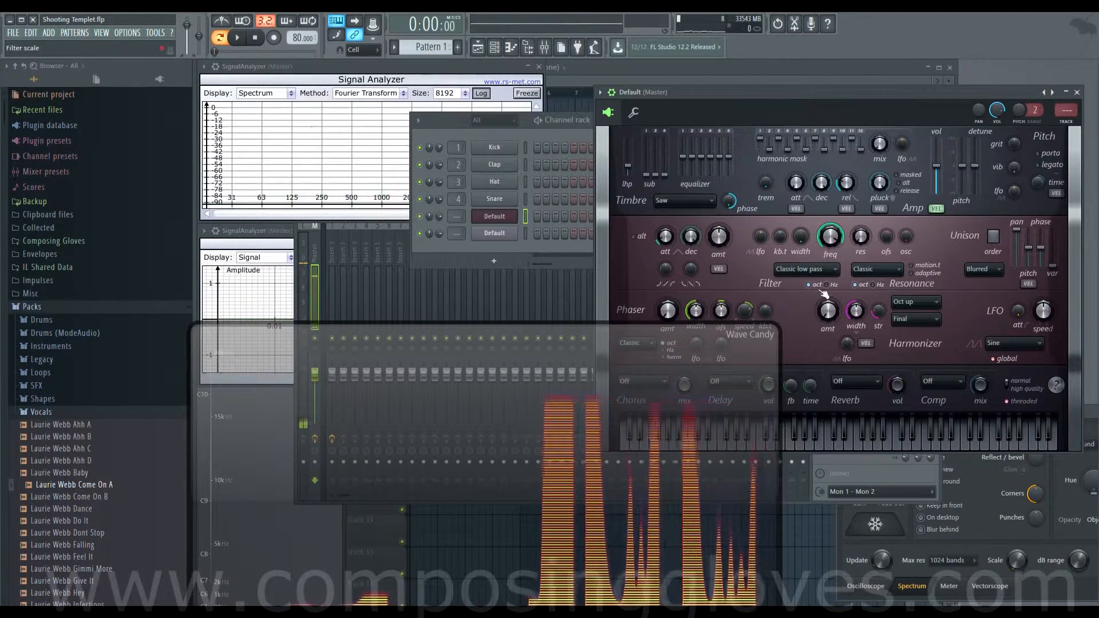
pyautogui.click(821, 287)
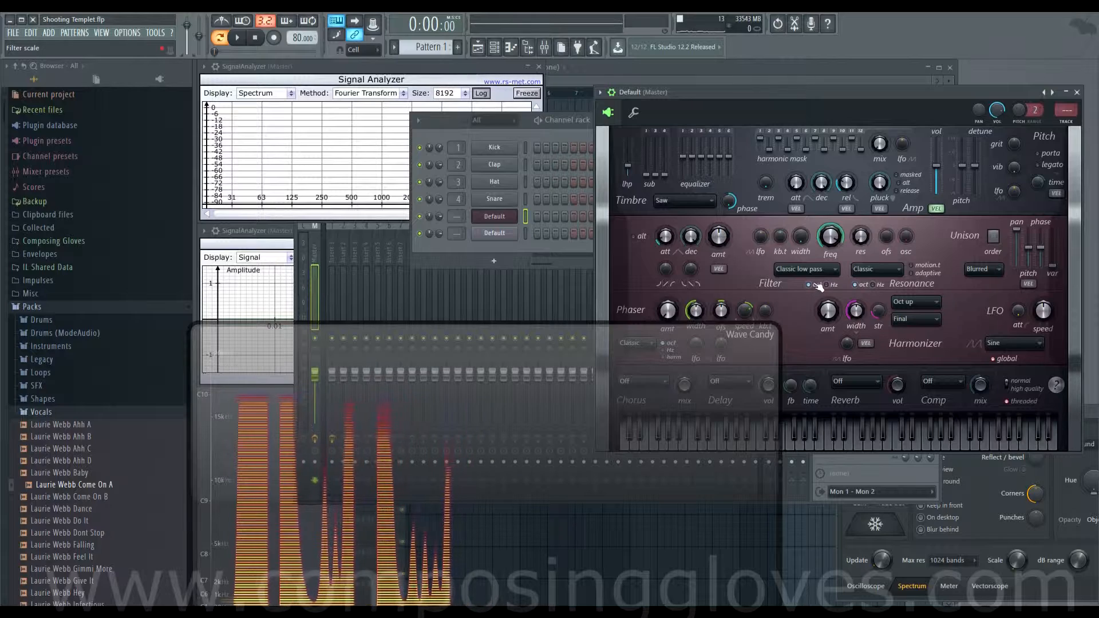
pyautogui.click(811, 285)
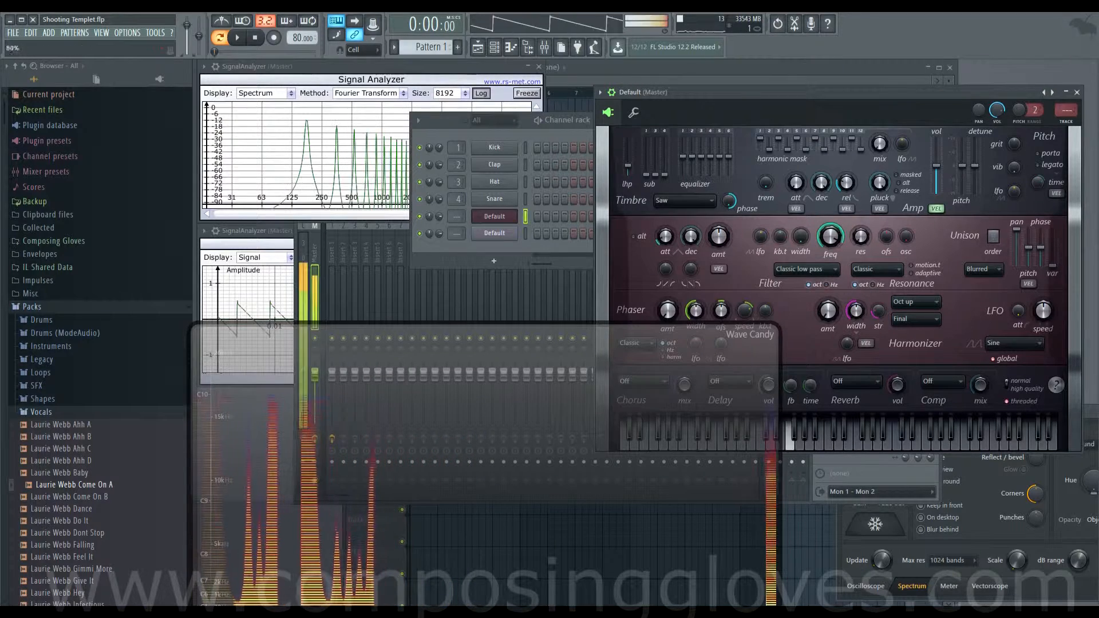
pyautogui.moveTo(834, 232); pyautogui.dragTo(834, 237)
pyautogui.click(827, 284)
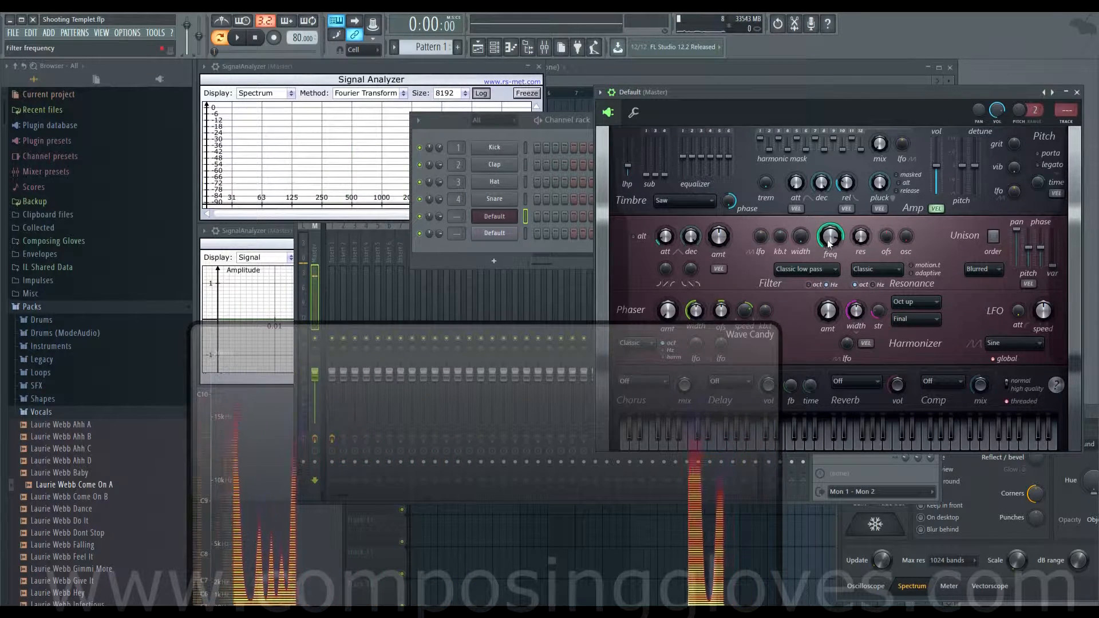
# Step: Play F4 test notes and switch the spectrum analyzer from logarithmic to linear frequency display
pyautogui.press('v')
pyautogui.click(453, 80)
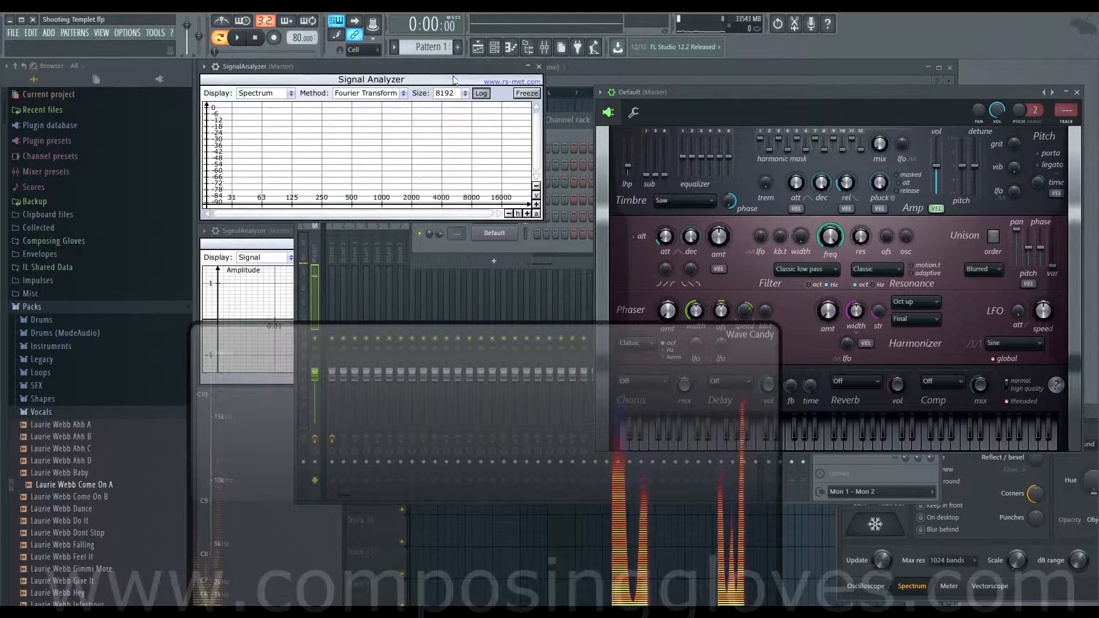
pyautogui.press('v')
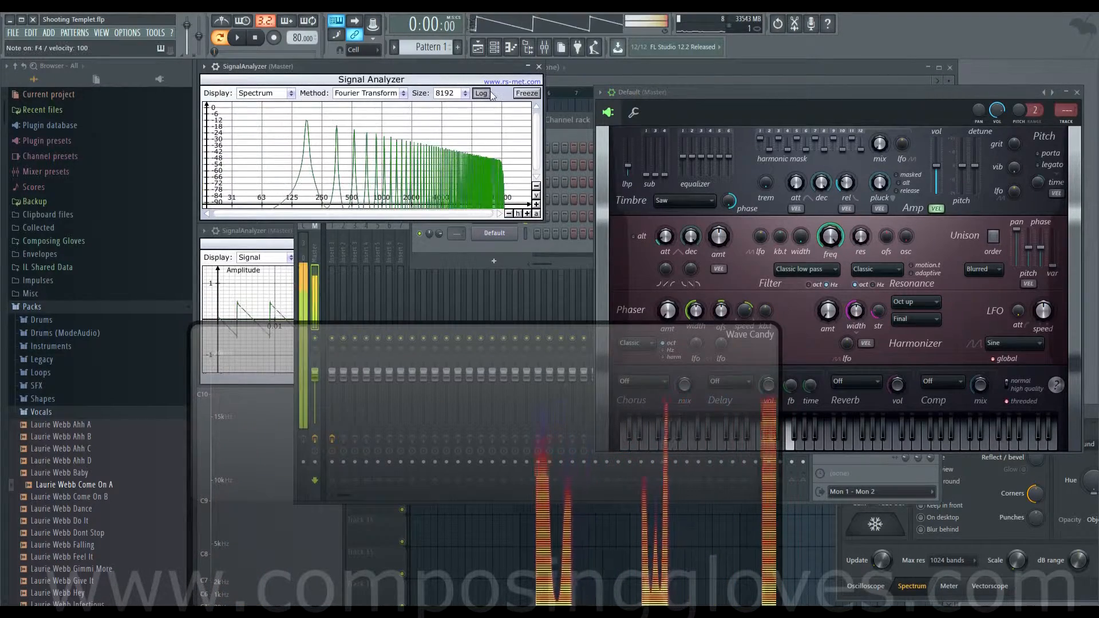
pyautogui.click(480, 92)
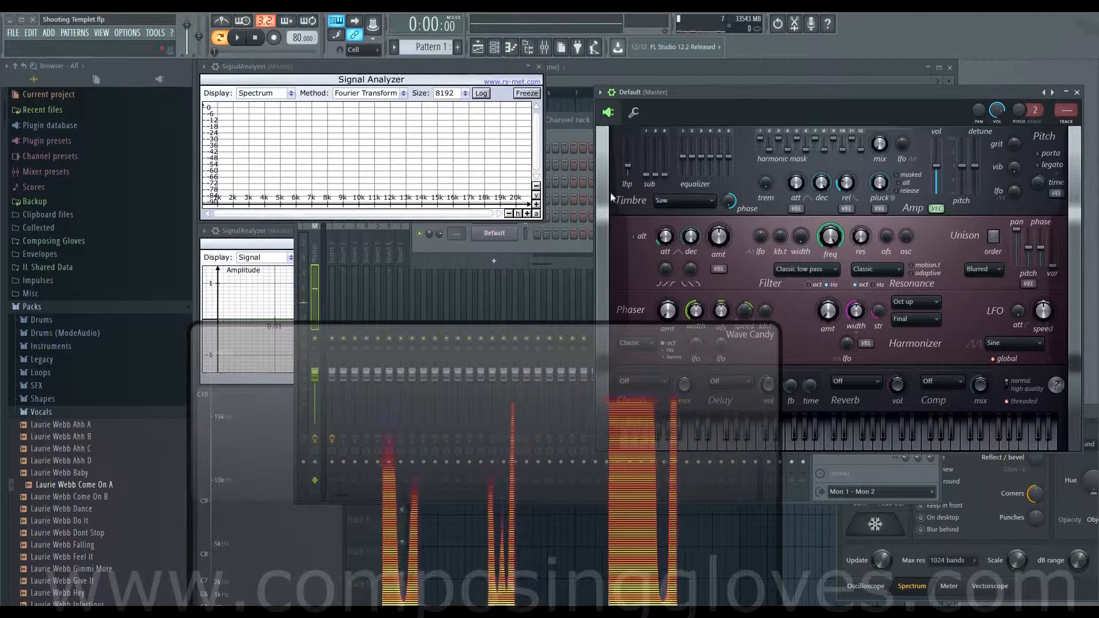
pyautogui.press('v')
pyautogui.press('v')
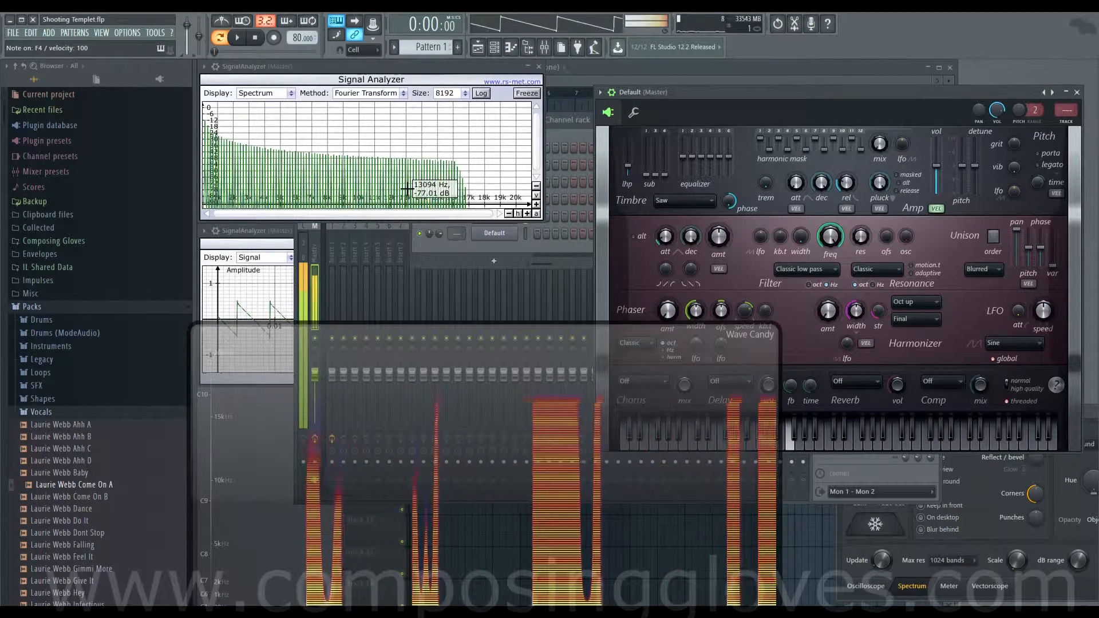
# Step: Sweep the filter frequency with a test note on the linear display, then restore the analyzer's logarithmic display
pyautogui.moveTo(830, 237); pyautogui.dragTo(825, 281)
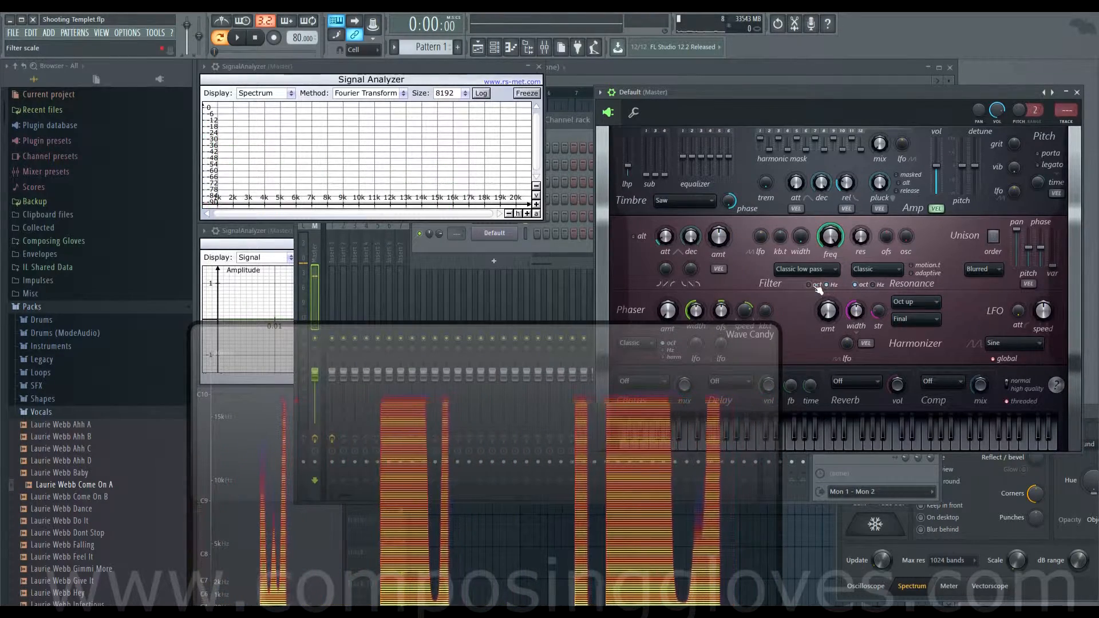
pyautogui.press('v')
pyautogui.moveTo(837, 240)
pyautogui.mouseDown()
pyautogui.moveTo(837, 337)
pyautogui.moveTo(837, 239)
pyautogui.mouseUp()
pyautogui.click(481, 93)
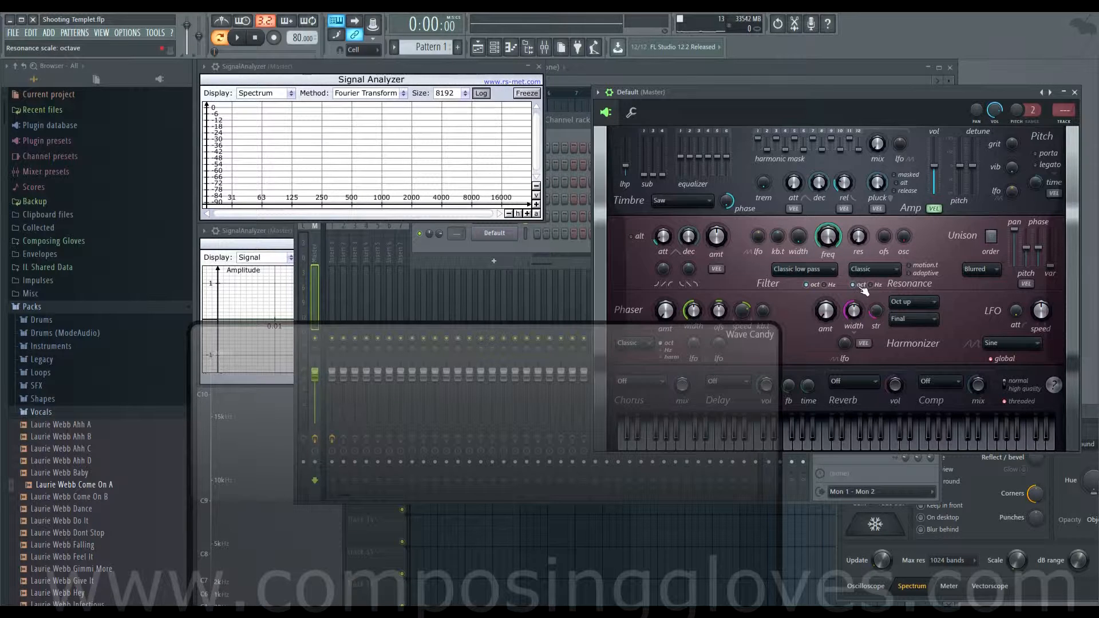
# Step: Raise the Classic resonance amount and sweep the low pass filter frequency while playing test notes
pyautogui.press('v')
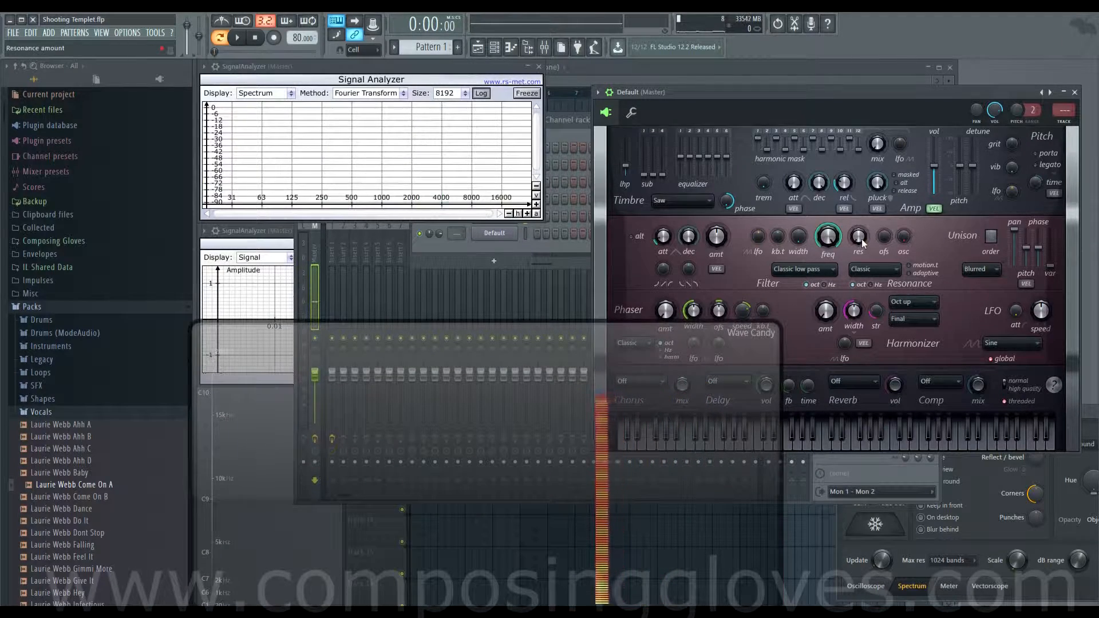
pyautogui.press('v')
pyautogui.moveTo(860, 238); pyautogui.dragTo(860, 149)
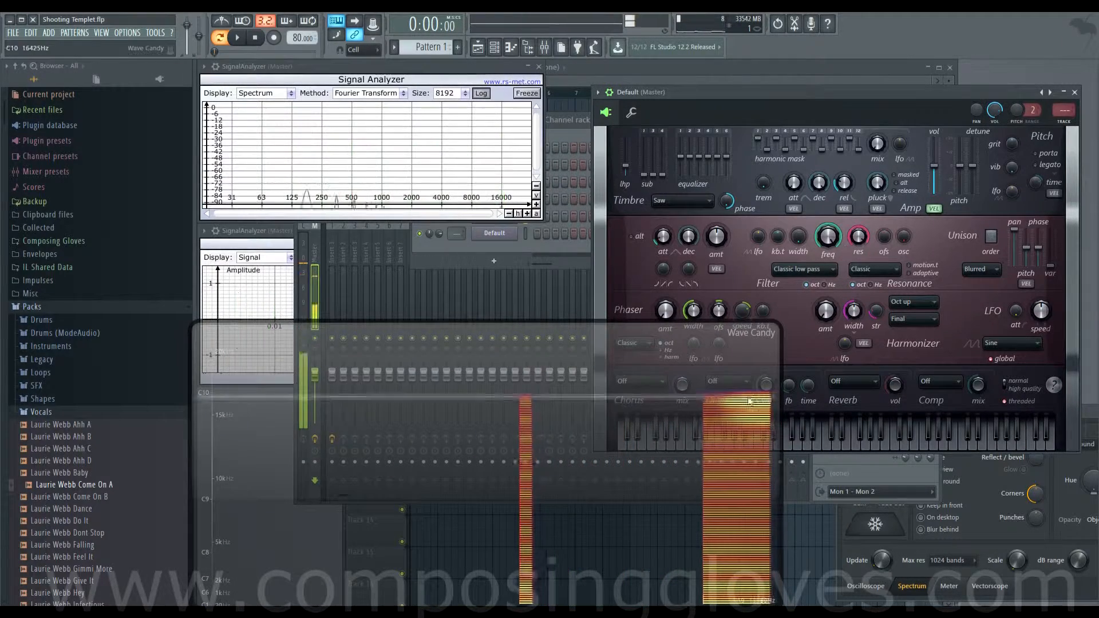
pyautogui.press('v')
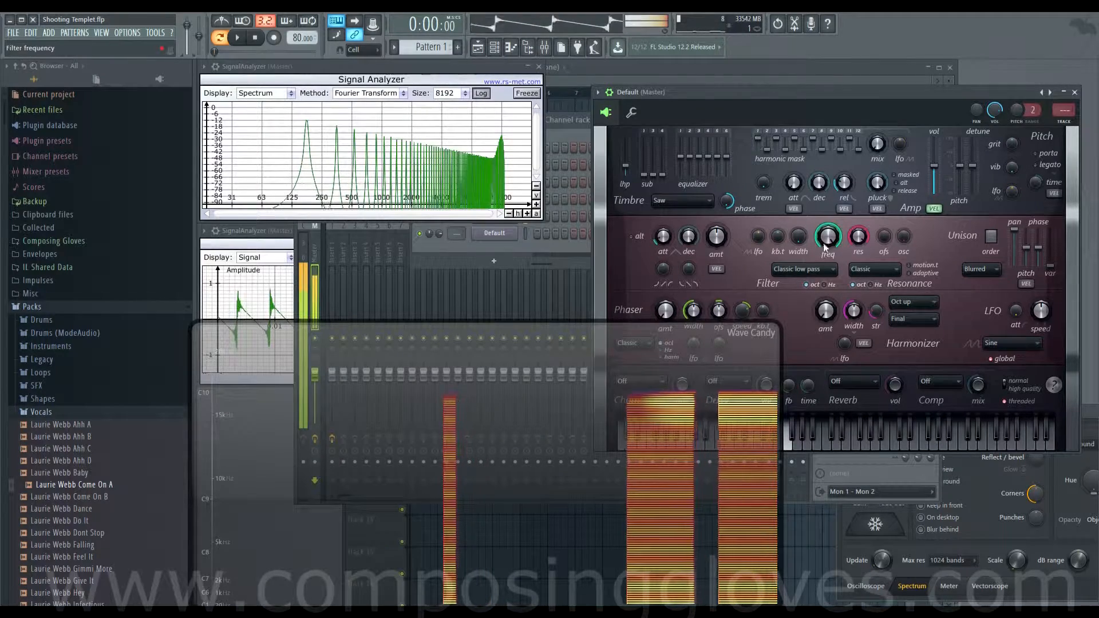
pyautogui.moveTo(824, 246); pyautogui.dragTo(824, 295)
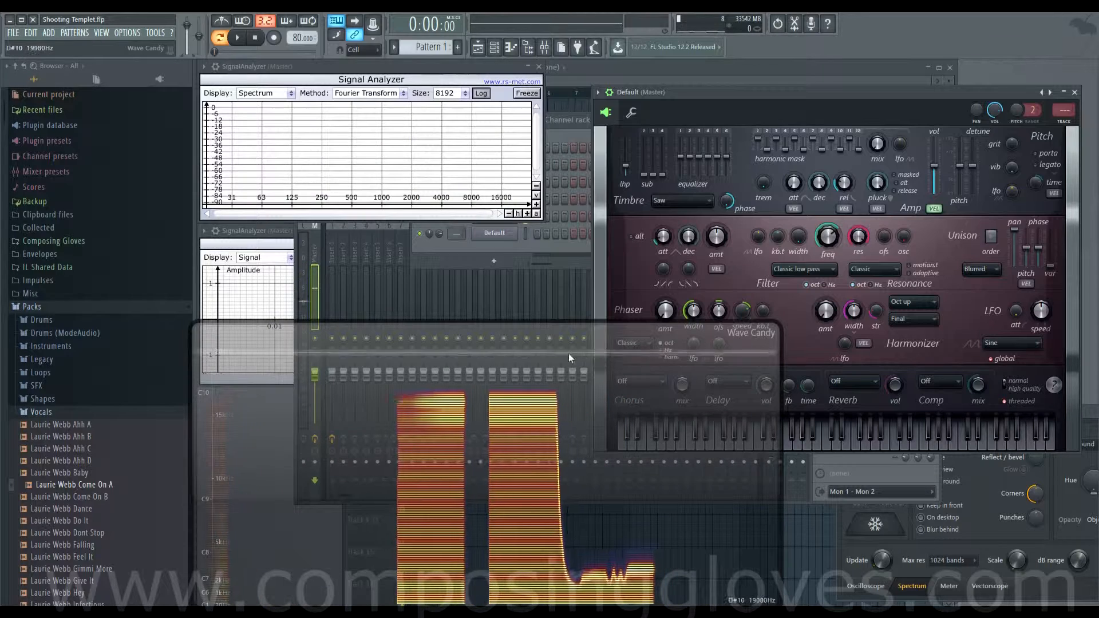
pyautogui.moveTo(827, 236)
pyautogui.mouseDown()
pyautogui.moveTo(828, 246)
pyautogui.moveTo(828, 235)
pyautogui.mouseUp()
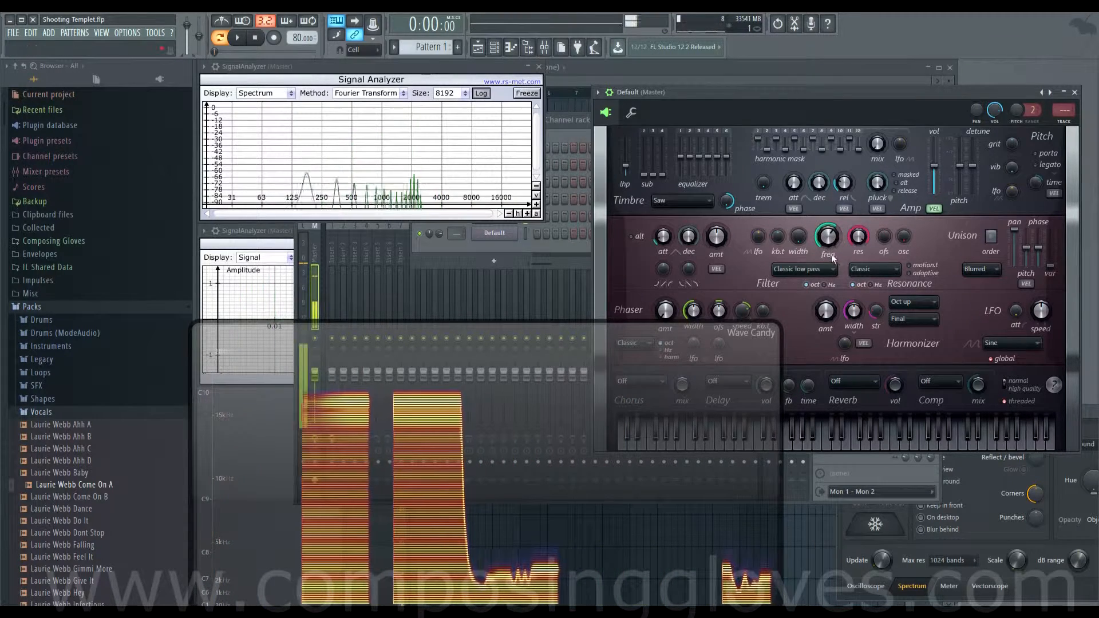
# Step: Try the Double cone and Well resonance types while varying the low pass filter frequency
pyautogui.click(884, 267)
pyautogui.click(891, 338)
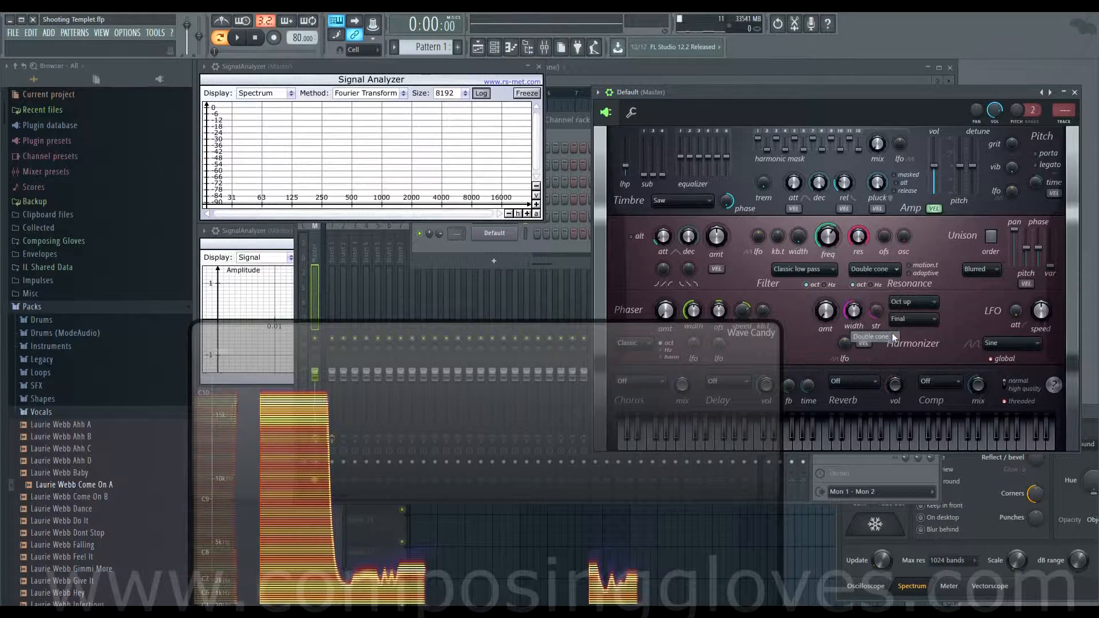
pyautogui.moveTo(828, 235)
pyautogui.mouseDown()
pyautogui.moveTo(828, 246)
pyautogui.moveTo(827, 234)
pyautogui.mouseUp()
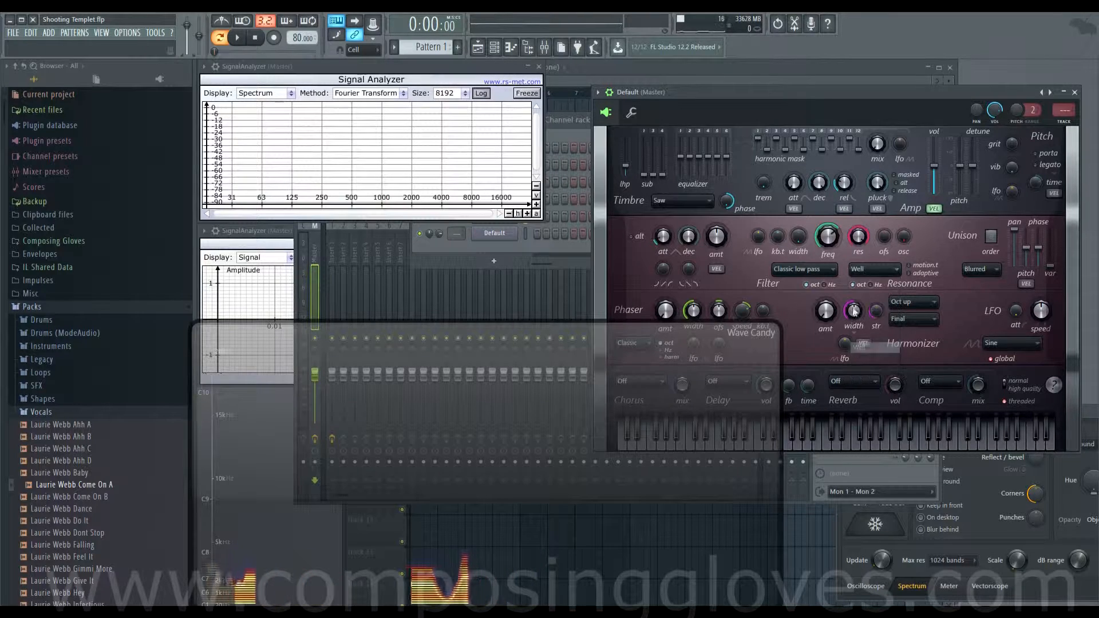
pyautogui.moveTo(828, 236)
pyautogui.mouseDown()
pyautogui.moveTo(828, 263)
pyautogui.moveTo(828, 215)
pyautogui.moveTo(828, 235)
pyautogui.mouseUp()
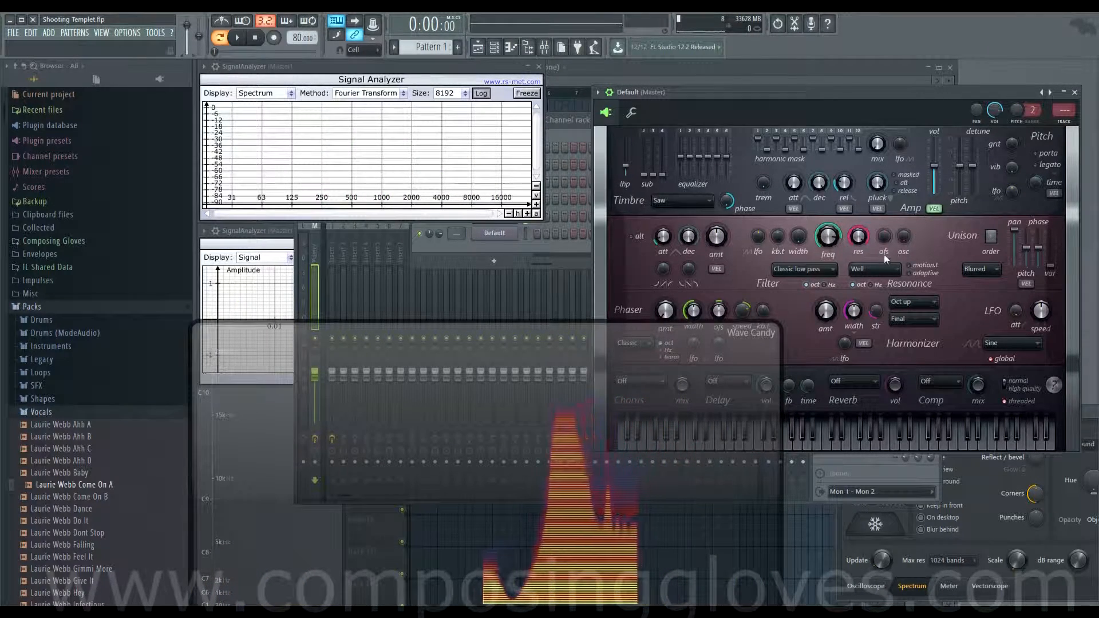
# Step: Raise the Well resonance offset and sweep the filter frequency while playing test notes
pyautogui.moveTo(887, 235)
pyautogui.mouseDown()
pyautogui.moveTo(887, 246)
pyautogui.moveTo(887, 234)
pyautogui.mouseUp()
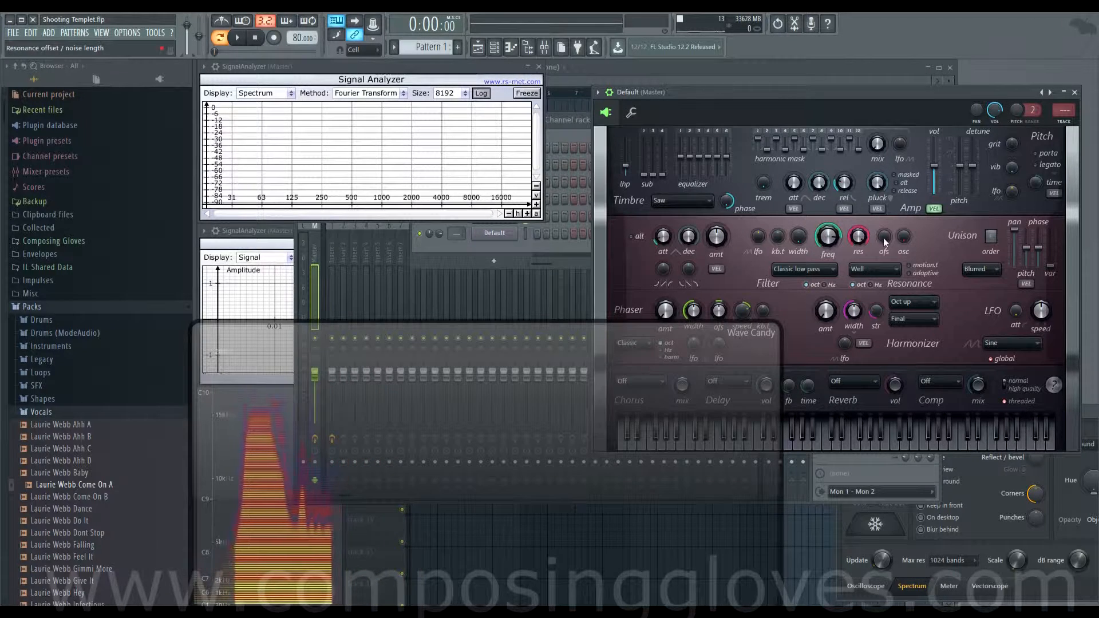
pyautogui.press('v')
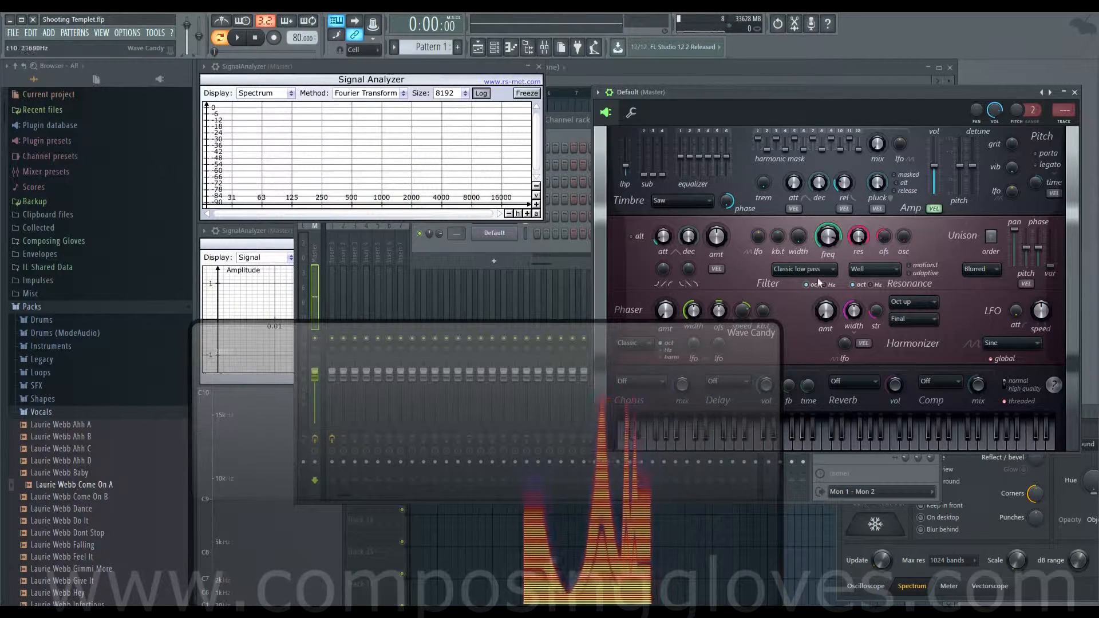
pyautogui.press('v')
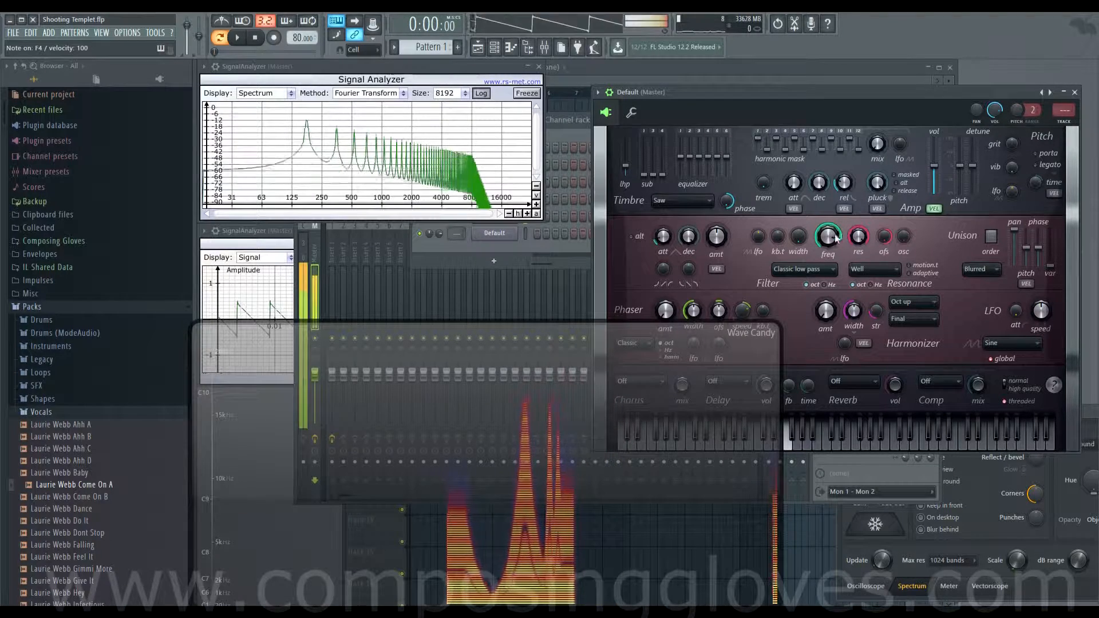
pyautogui.moveTo(836, 238); pyautogui.dragTo(884, 226)
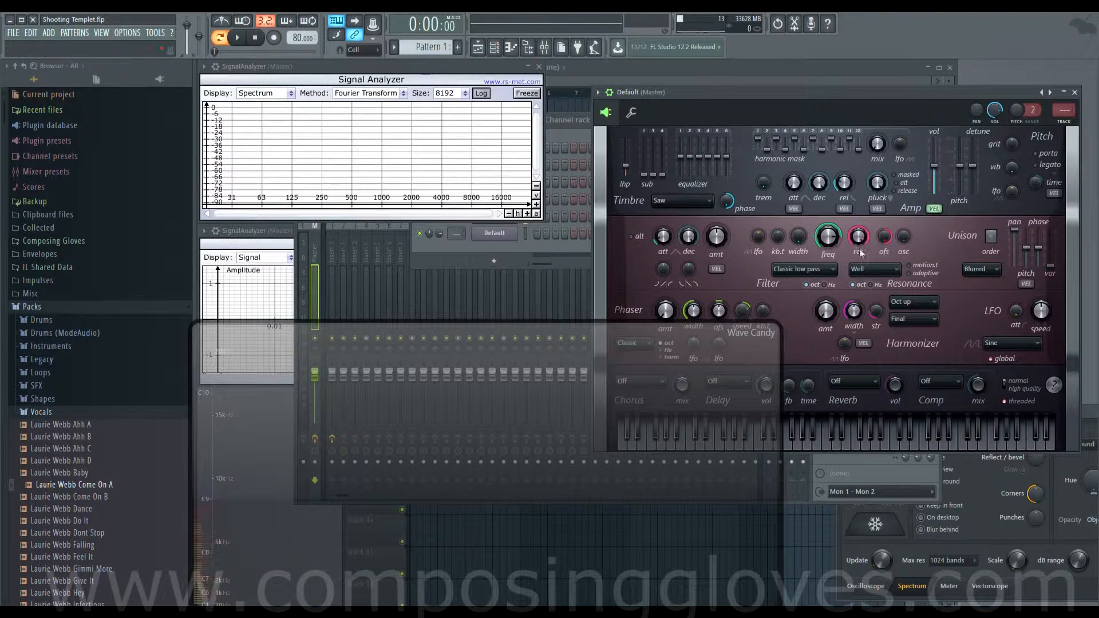
# Step: Raise the resonance osc amount, play a test note and set the resonance type to Classic
pyautogui.moveTo(905, 238); pyautogui.dragTo(904, 234)
pyautogui.press('v')
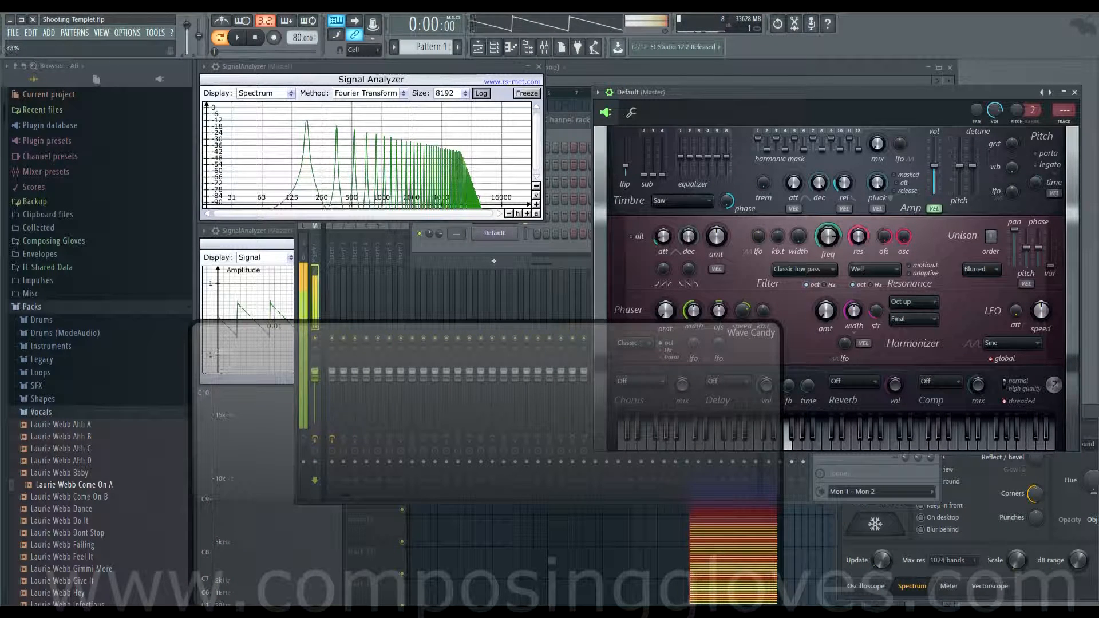
pyautogui.click(881, 269)
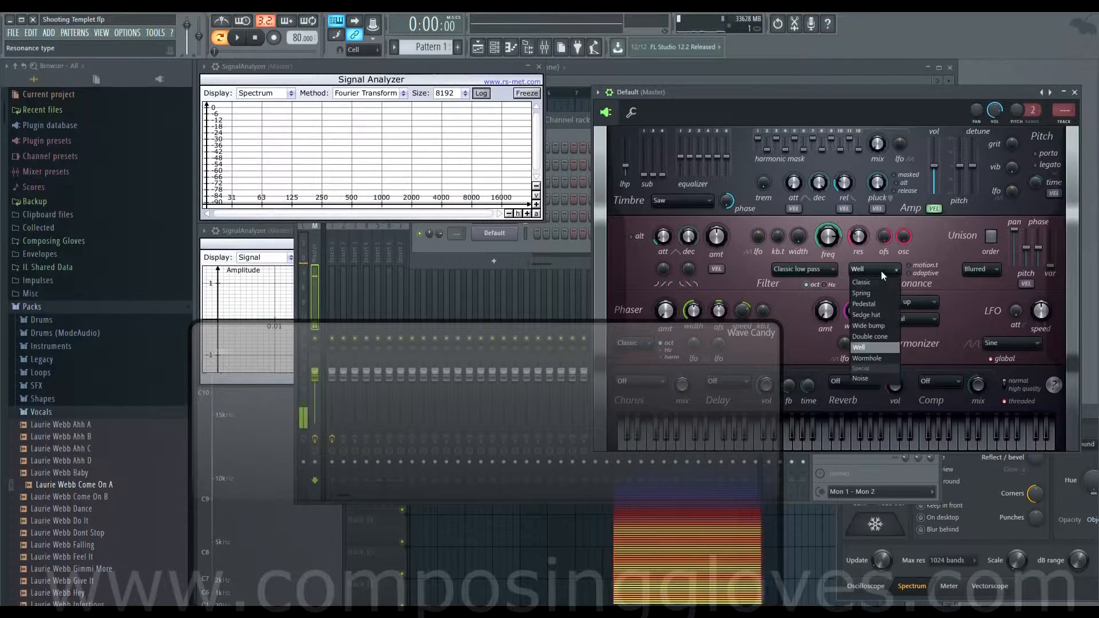
pyautogui.press('v')
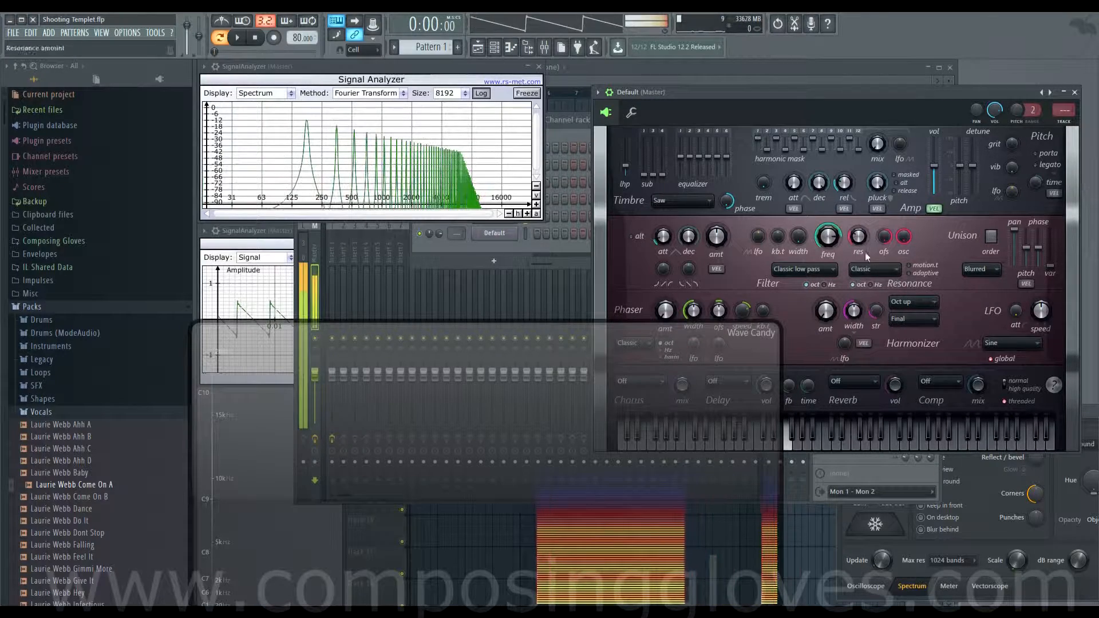
# Step: Vary the low pass filter frequency with Classic resonance while alternating between two test notes
pyautogui.moveTo(830, 237); pyautogui.dragTo(829, 248)
pyautogui.press('v')
pyautogui.press('b')
pyautogui.press('v')
pyautogui.press('b')
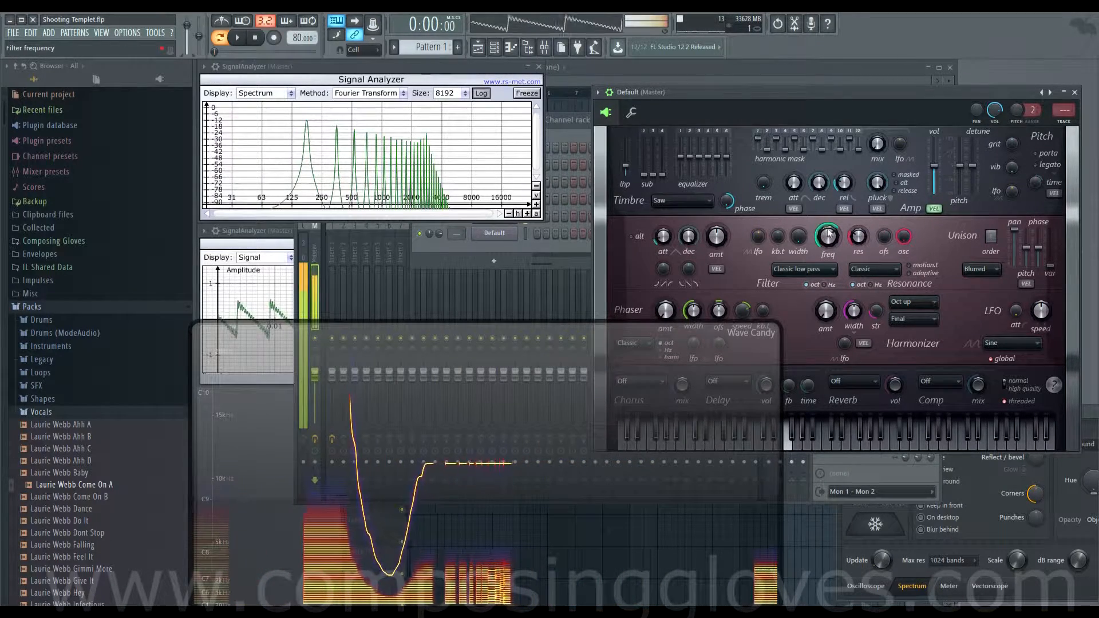
# Step: Readjust the resonance osc amount and sweep the filter frequency up and down between test notes
pyautogui.moveTo(827, 236); pyautogui.dragTo(884, 236)
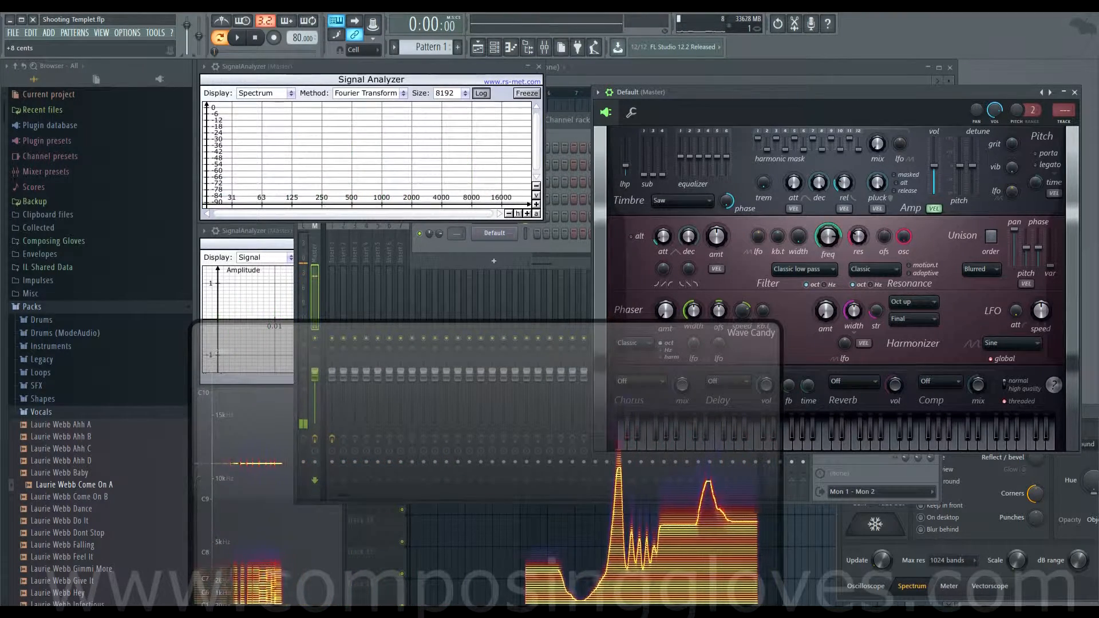
pyautogui.press('v')
pyautogui.moveTo(834, 241); pyautogui.dragTo(833, 250)
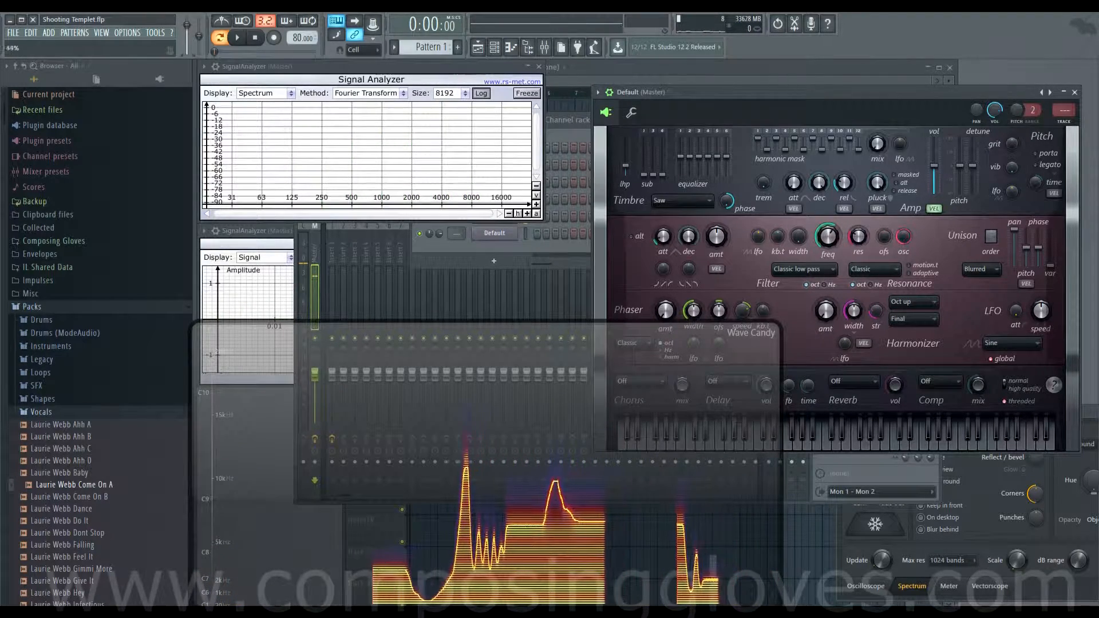
pyautogui.press('v')
pyautogui.moveTo(907, 239); pyautogui.dragTo(907, 231)
pyautogui.moveTo(828, 235); pyautogui.dragTo(828, 222)
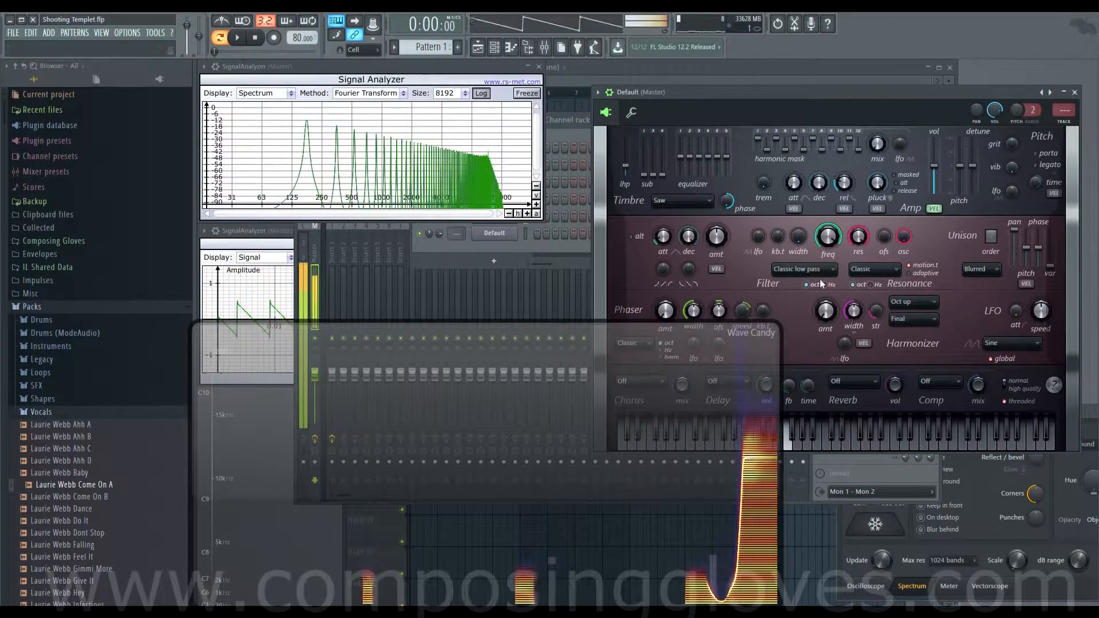
# Step: Compare the Classic resonance with the adaptive option off and on while sweeping the filter frequency, leaving it enabled
pyautogui.scroll(-5, 825, 241)
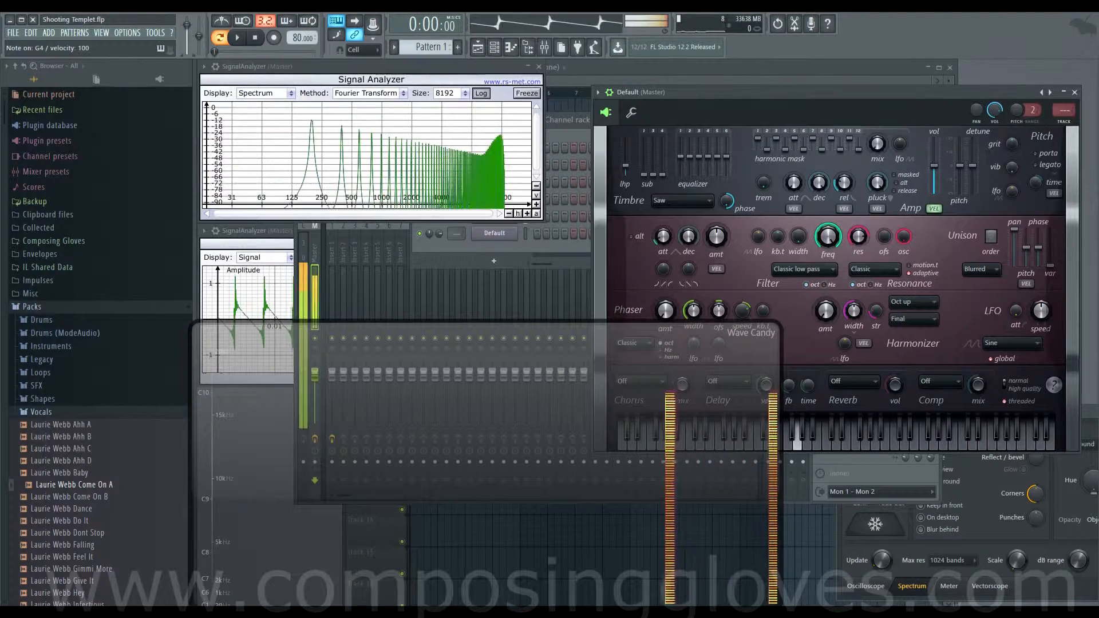
pyautogui.moveTo(827, 239); pyautogui.dragTo(829, 261)
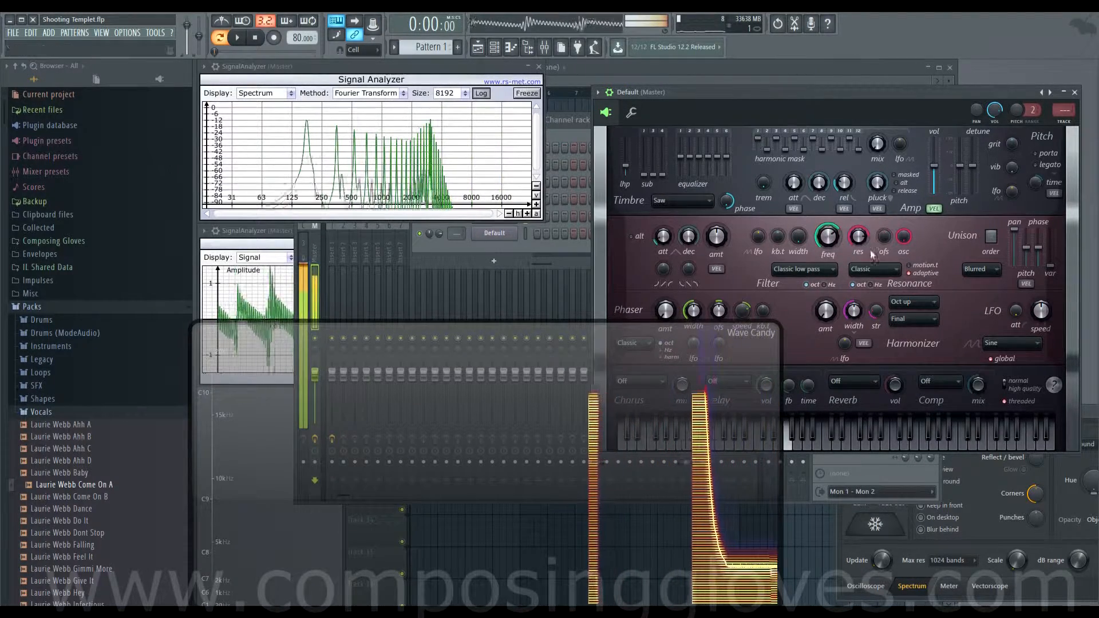
pyautogui.click(917, 274)
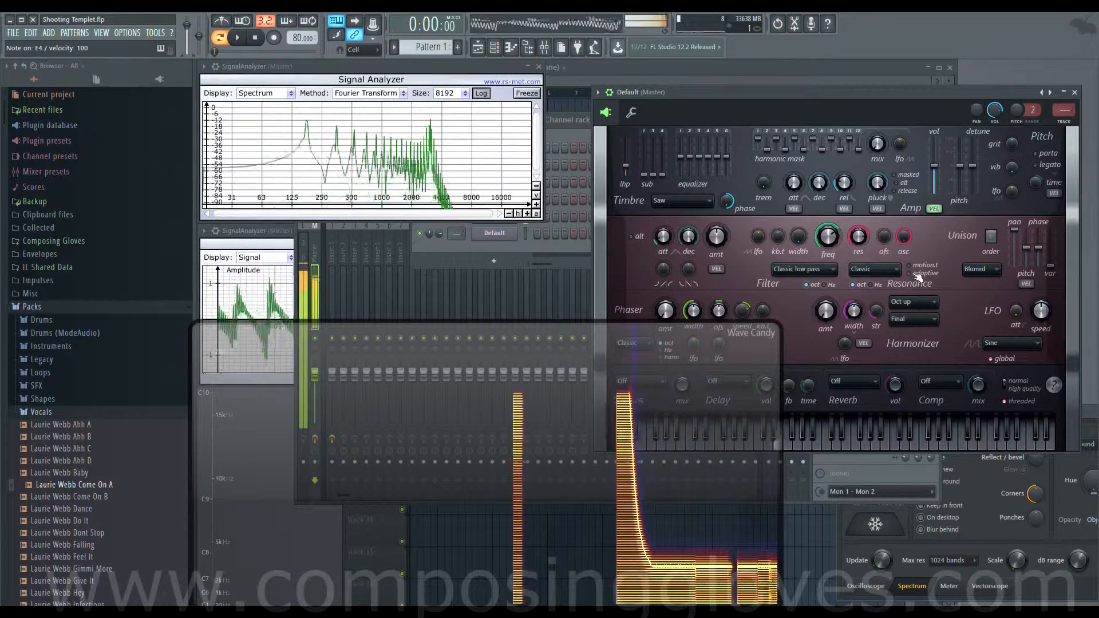
pyautogui.moveTo(827, 238)
pyautogui.mouseDown()
pyautogui.moveTo(828, 259)
pyautogui.moveTo(825, 247)
pyautogui.mouseUp()
pyautogui.click(917, 274)
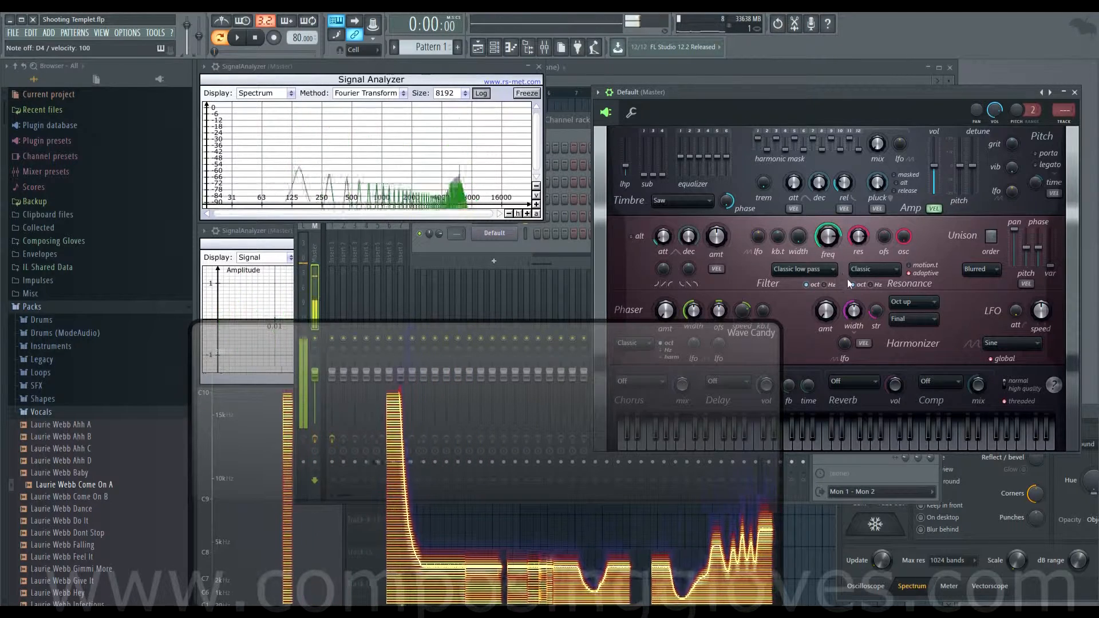
# Step: Lower the resonance osc amount, play a test note and sweep the low pass filter frequency up and down
pyautogui.moveTo(903, 239); pyautogui.dragTo(904, 257)
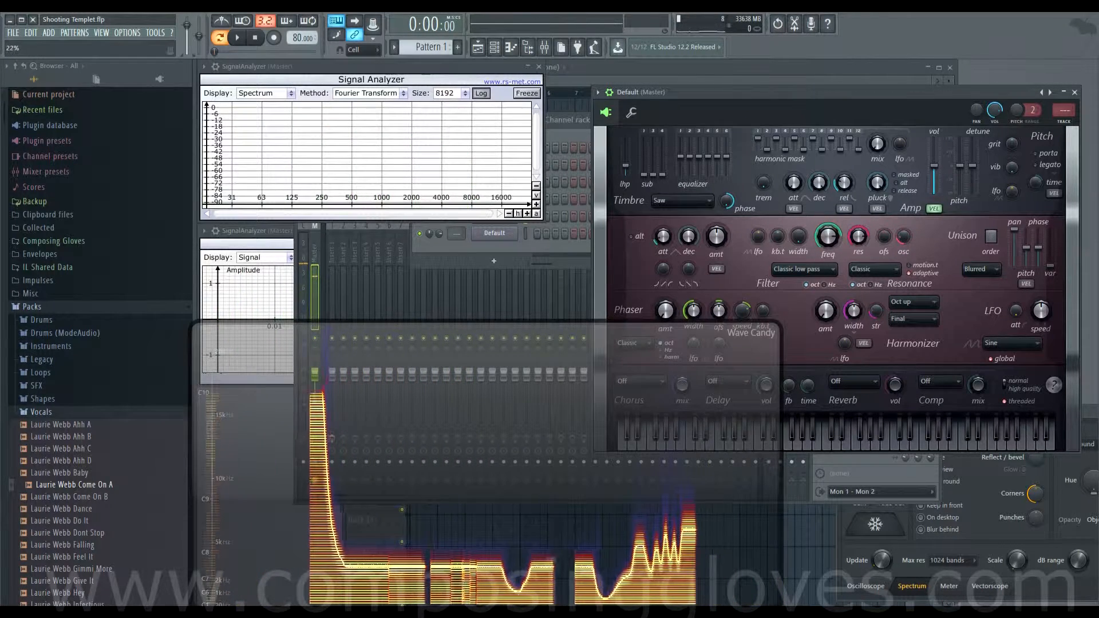
pyautogui.press('v')
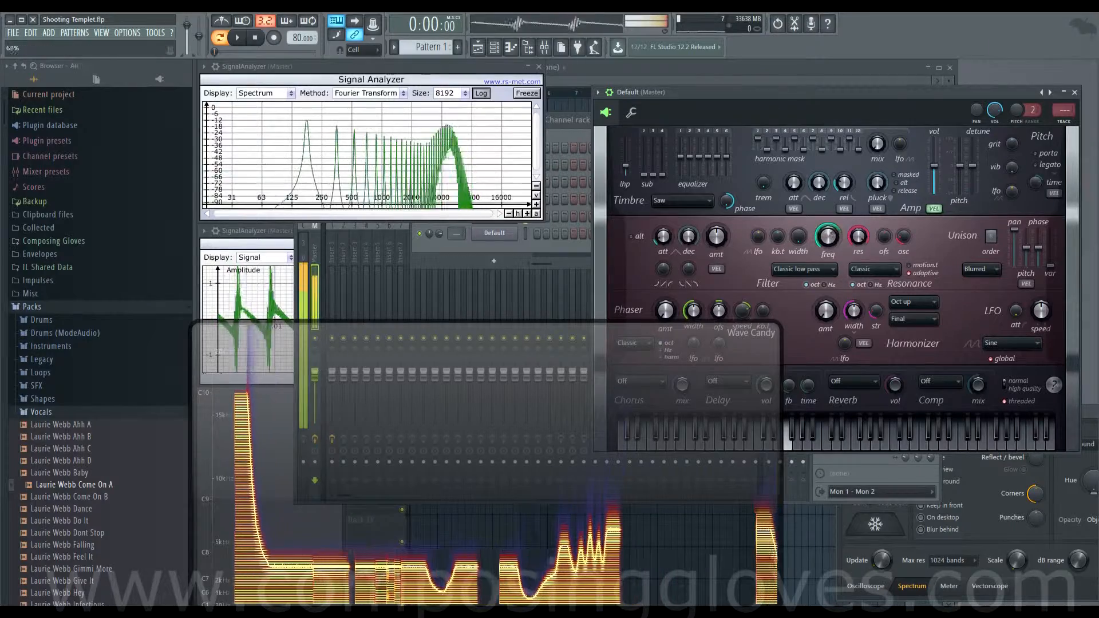
pyautogui.moveTo(828, 243)
pyautogui.mouseDown()
pyautogui.moveTo(828, 258)
pyautogui.moveTo(828, 233)
pyautogui.mouseUp()
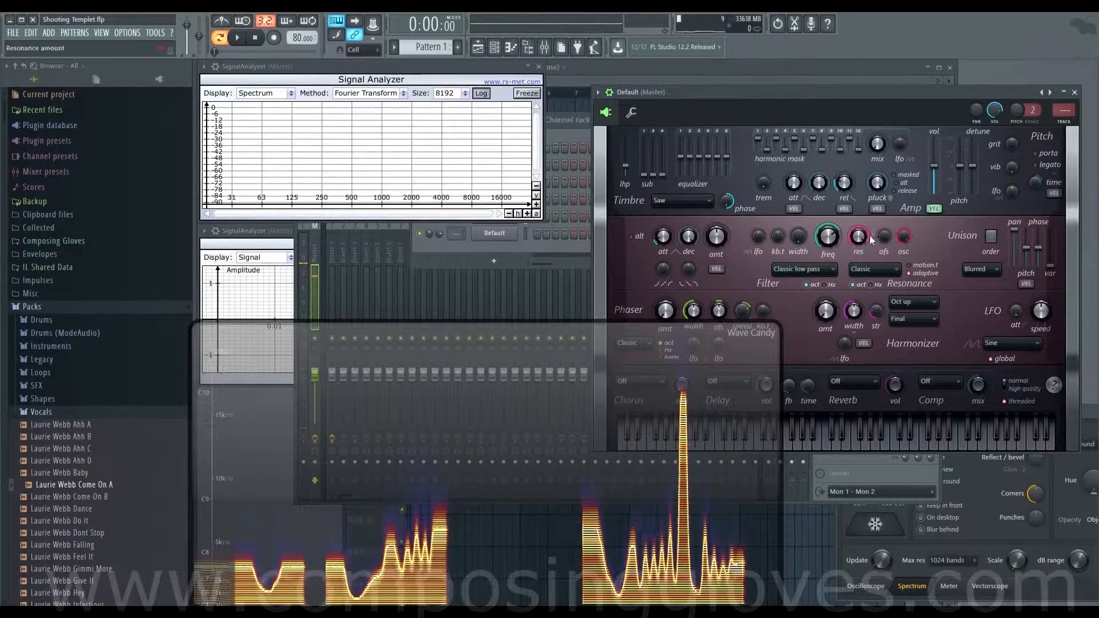
# Step: Adjust the resonance amount and play the same test note repeatedly to compare the Classic adaptive resonance on each hit
pyautogui.moveTo(871, 240); pyautogui.dragTo(871, 246)
pyautogui.press('x')
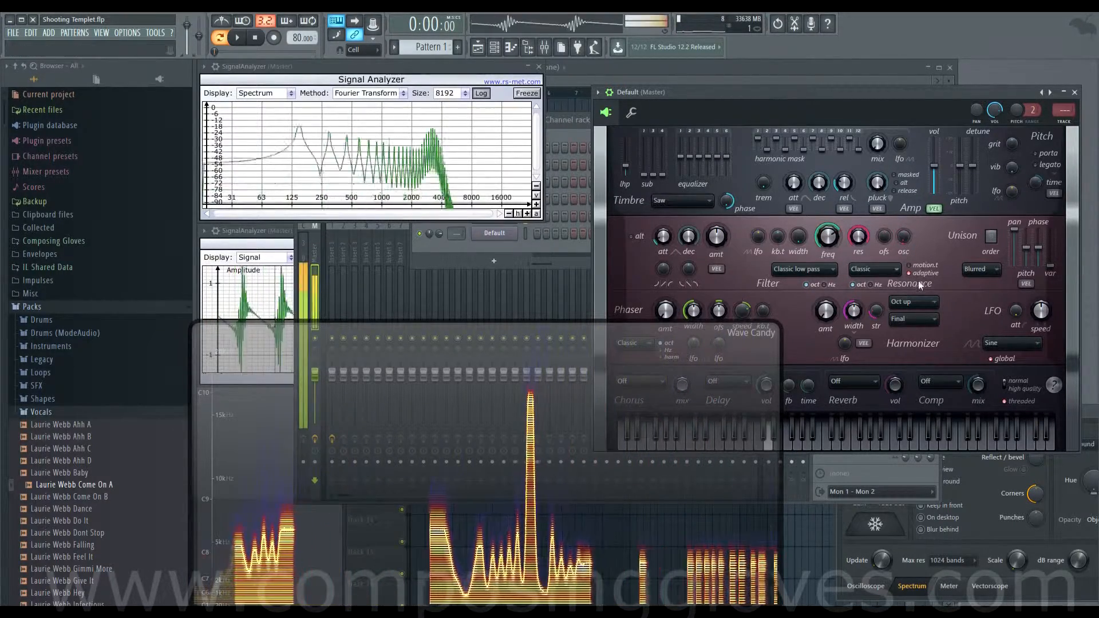
pyautogui.press('x')
pyautogui.press('x')
pyautogui.press('x')
pyautogui.press('x')
pyautogui.press('x')
pyautogui.press('x')
pyautogui.press('x')
pyautogui.press('x')
pyautogui.press('x')
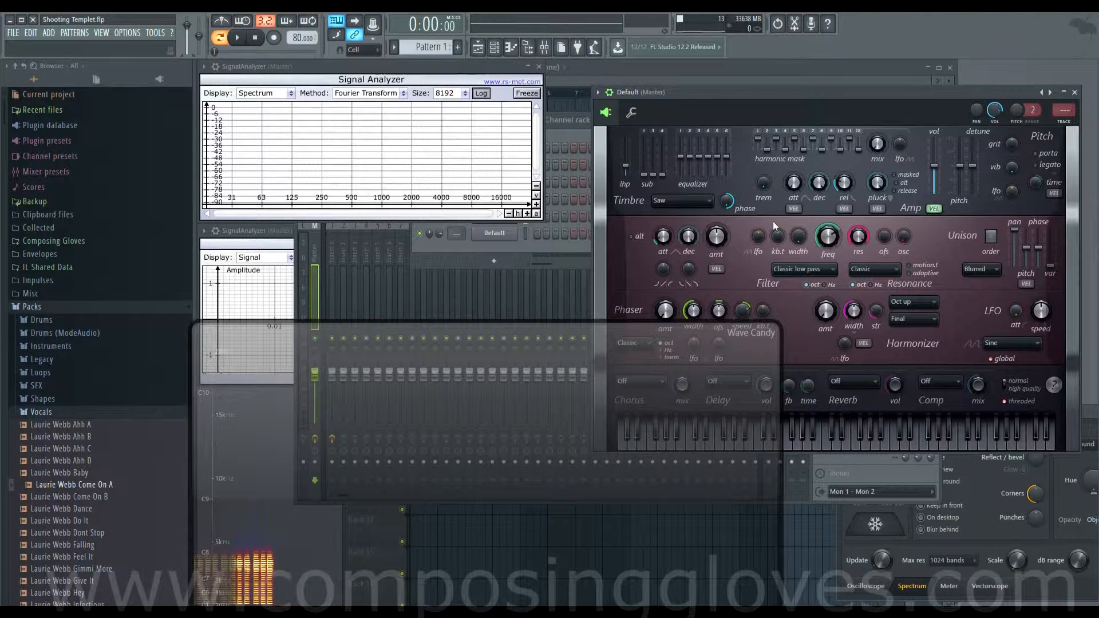
# Step: Draw a long C3 note at the start of Pattern 1 and place three pattern clips on Track 1 of the playlist
pyautogui.click(519, 238)
pyautogui.rightClick(496, 212)
pyautogui.click(591, 214)
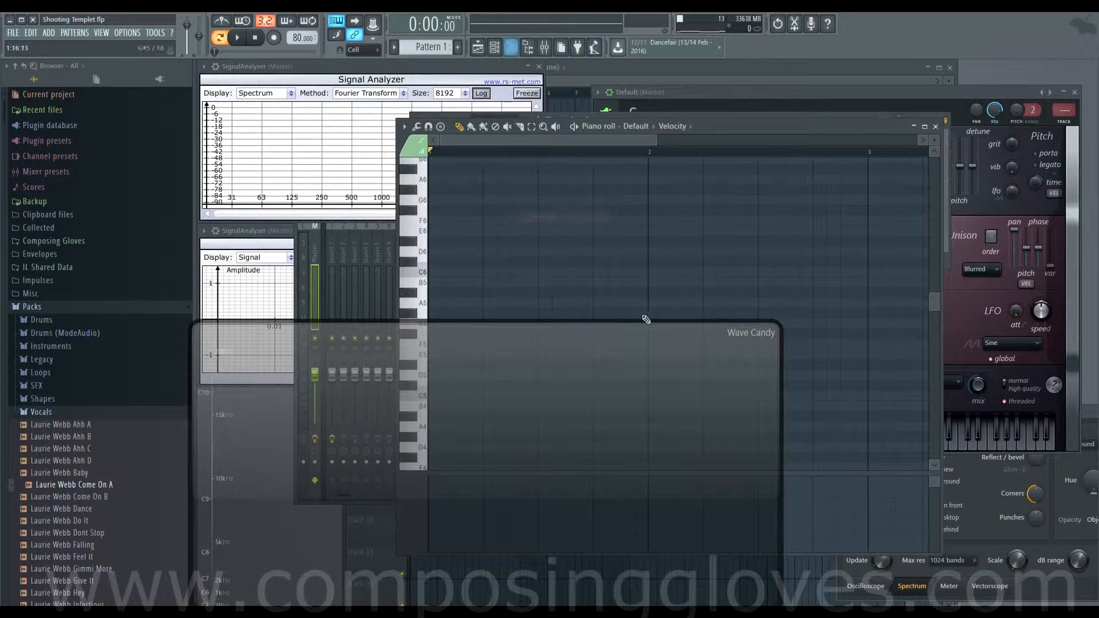
pyautogui.scroll(-5, 467, 263)
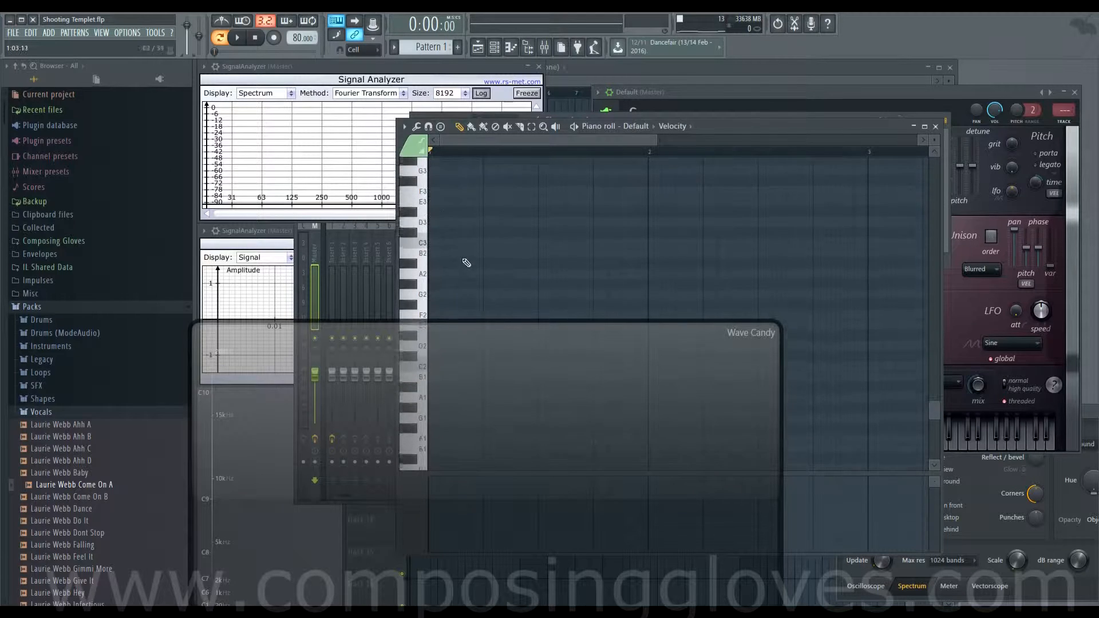
pyautogui.click(449, 241)
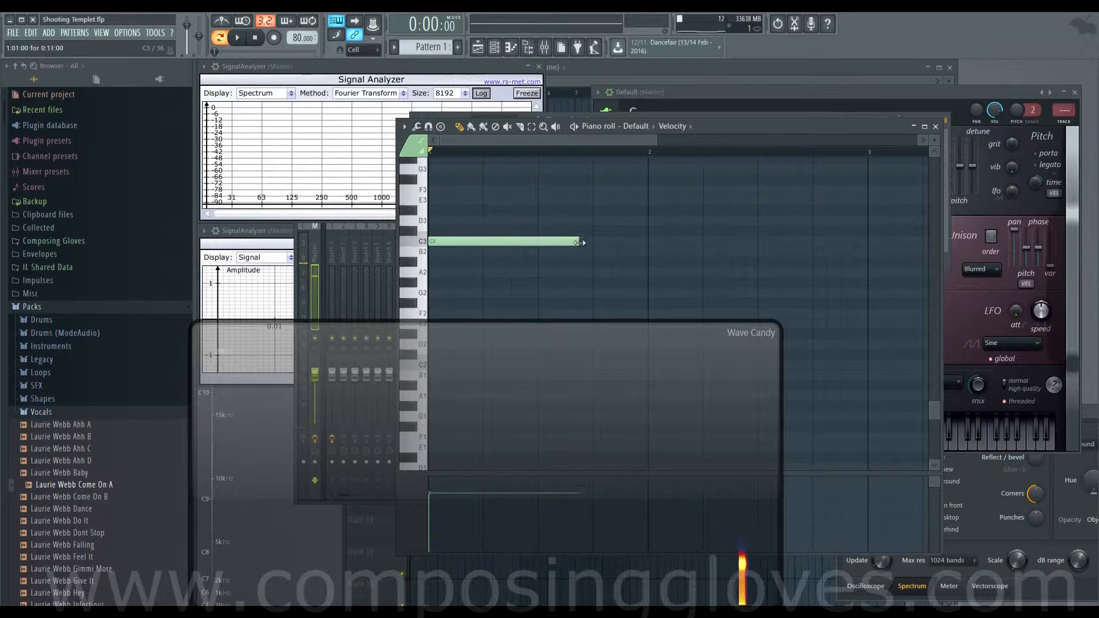
pyautogui.click(586, 83)
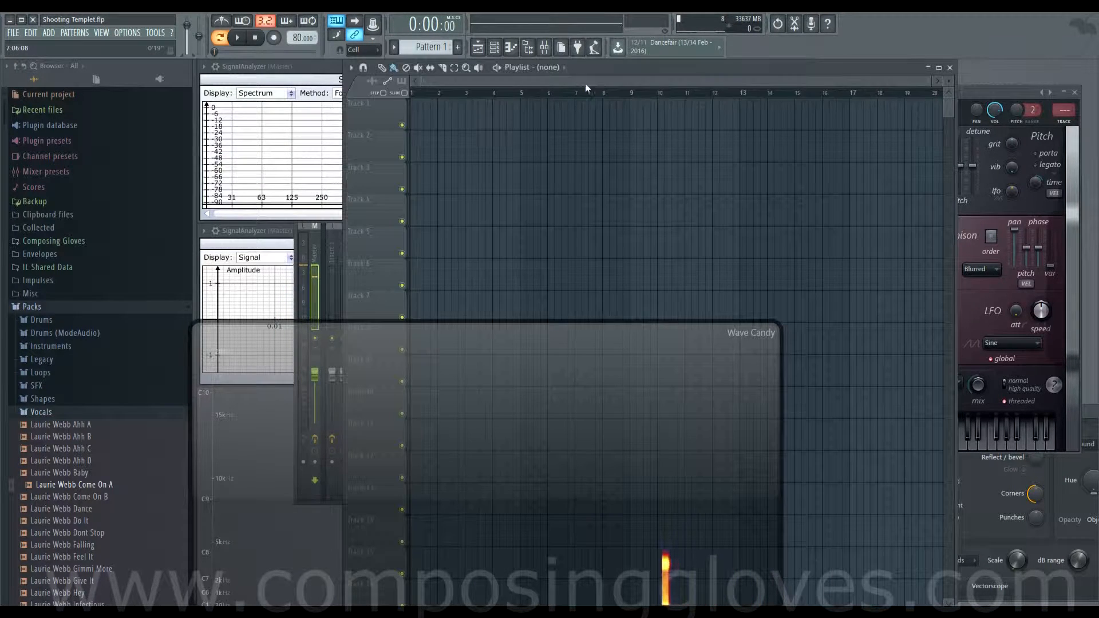
pyautogui.moveTo(479, 109); pyautogui.dragTo(425, 114)
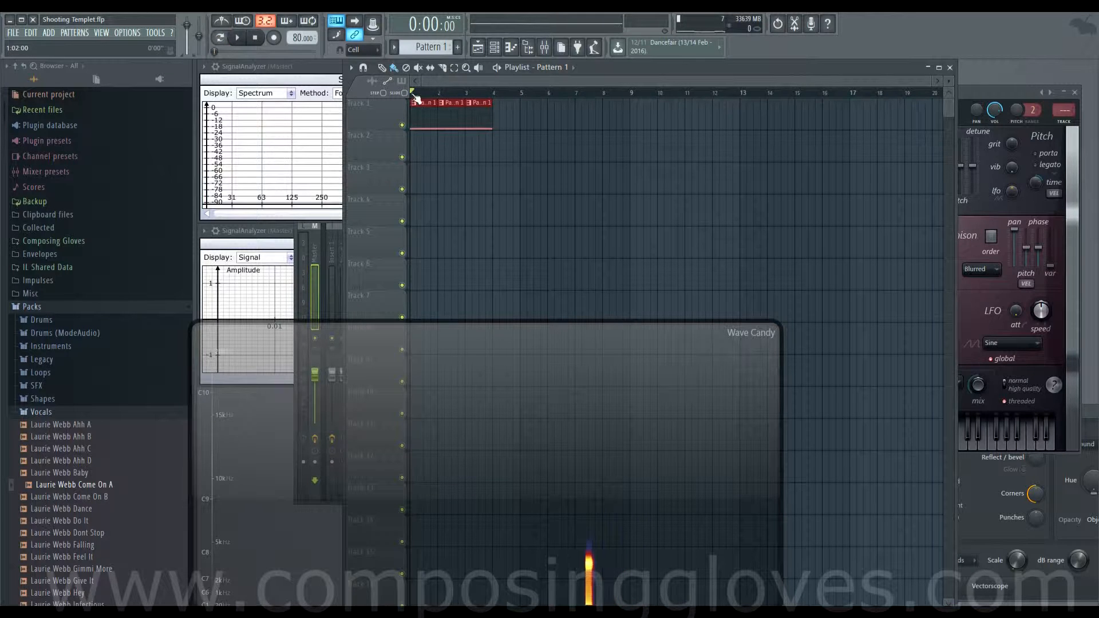
# Step: Select the first two bars and create automation clips for Harmor's filter frequency, resonance amount and resonance offset
pyautogui.click(983, 89)
pyautogui.rightClick(822, 240)
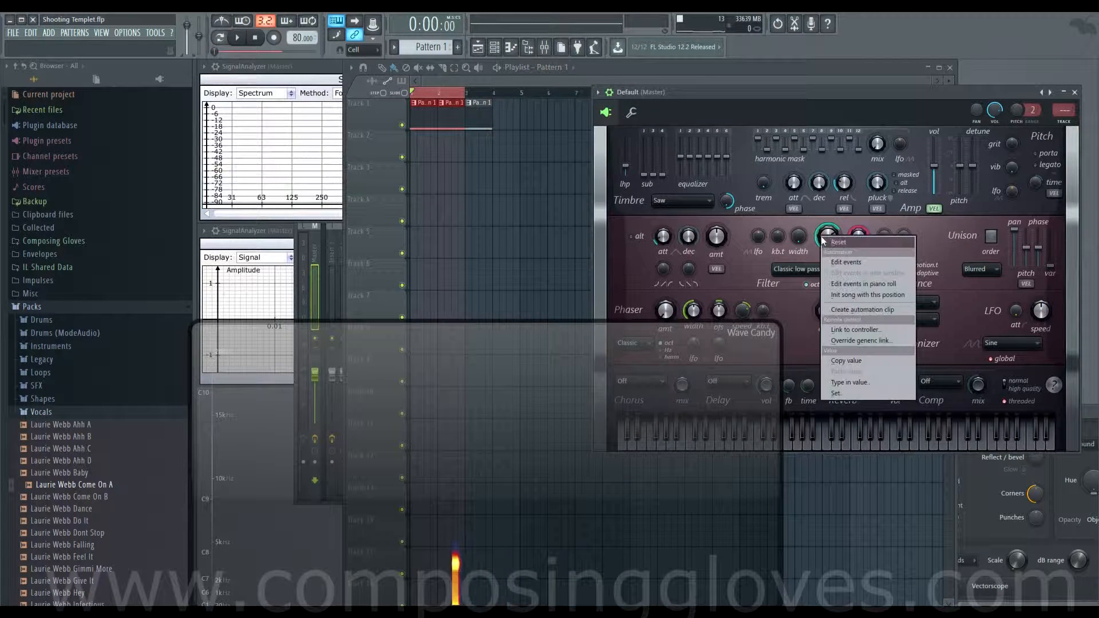
pyautogui.click(887, 310)
pyautogui.rightClick(859, 240)
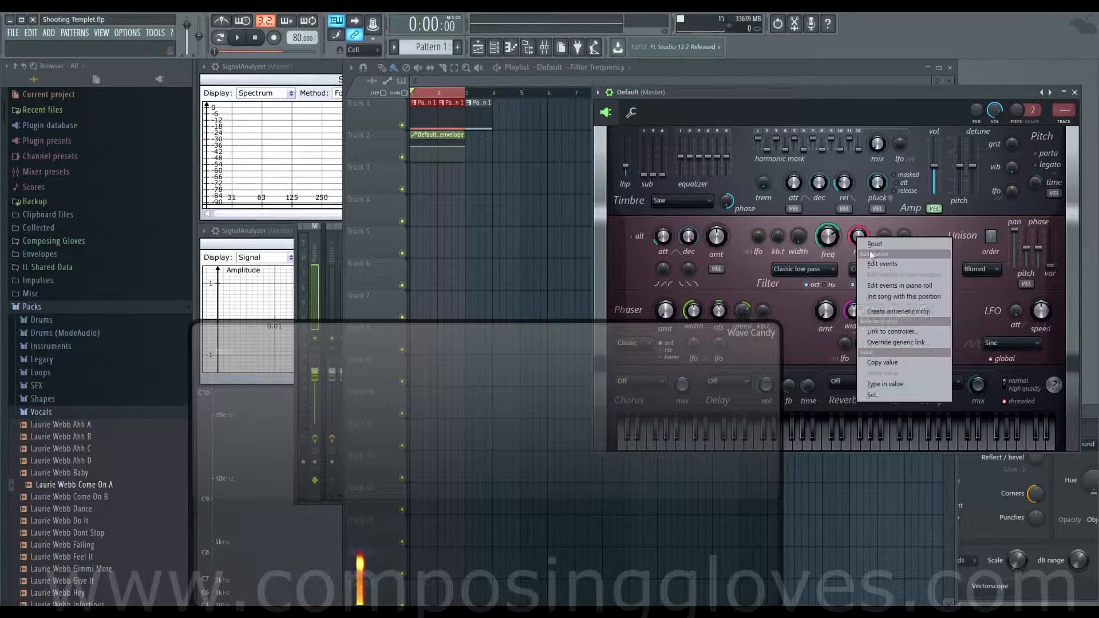
pyautogui.click(906, 312)
pyautogui.rightClick(884, 239)
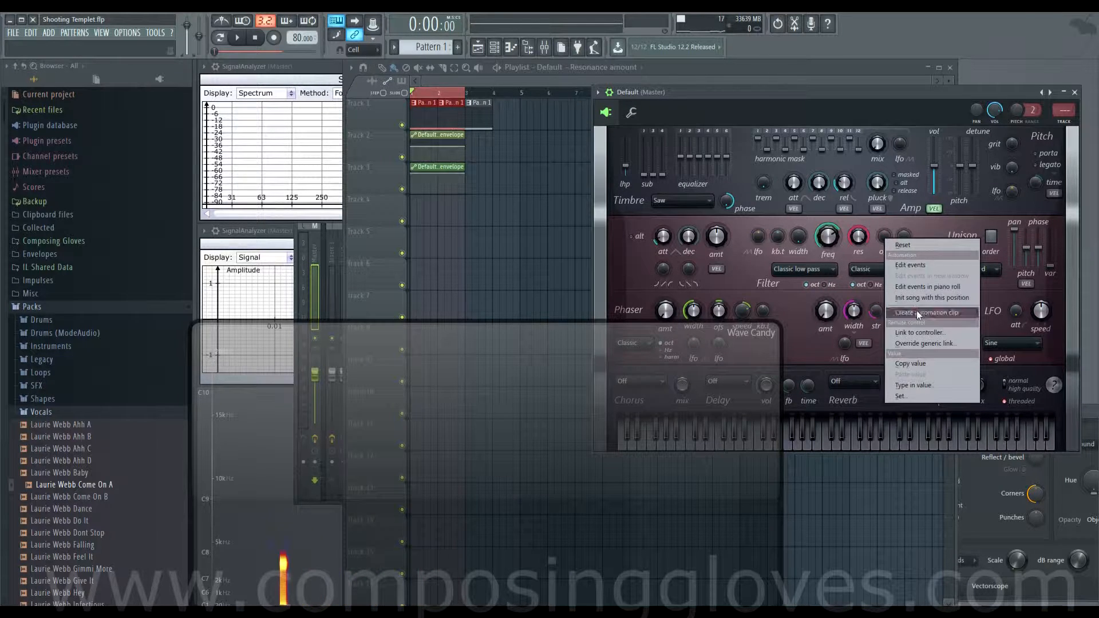
pyautogui.click(915, 310)
# Step: Shape the filter frequency envelope into evenly spaced rises and falls across the two bars and play it back
pyautogui.click(488, 77)
pyautogui.scroll(3, 429, 138)
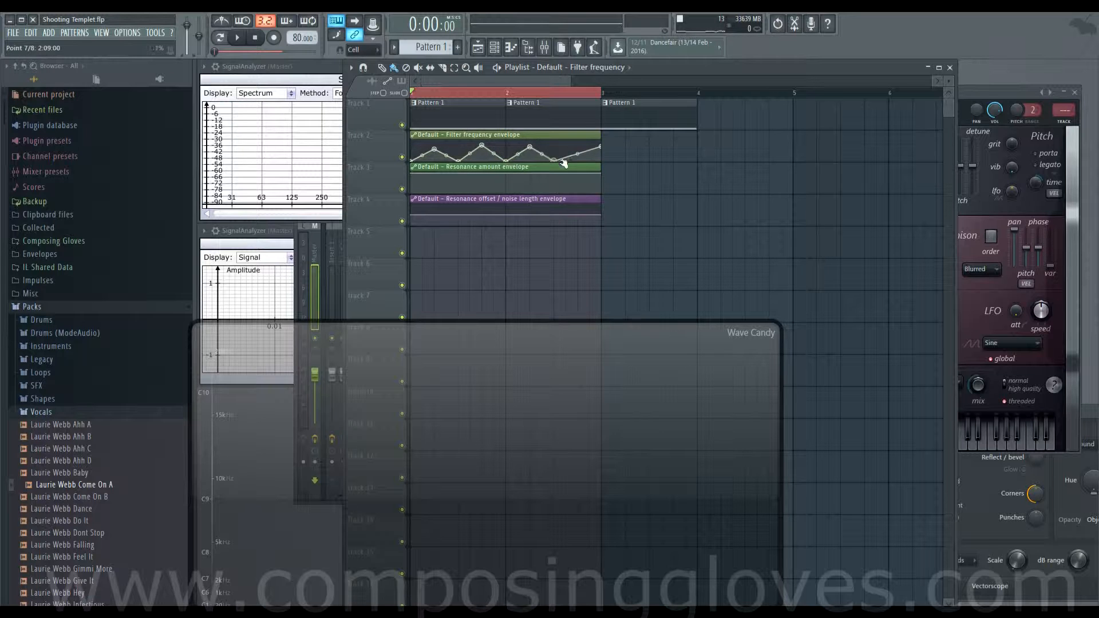
pyautogui.rightClick(578, 147)
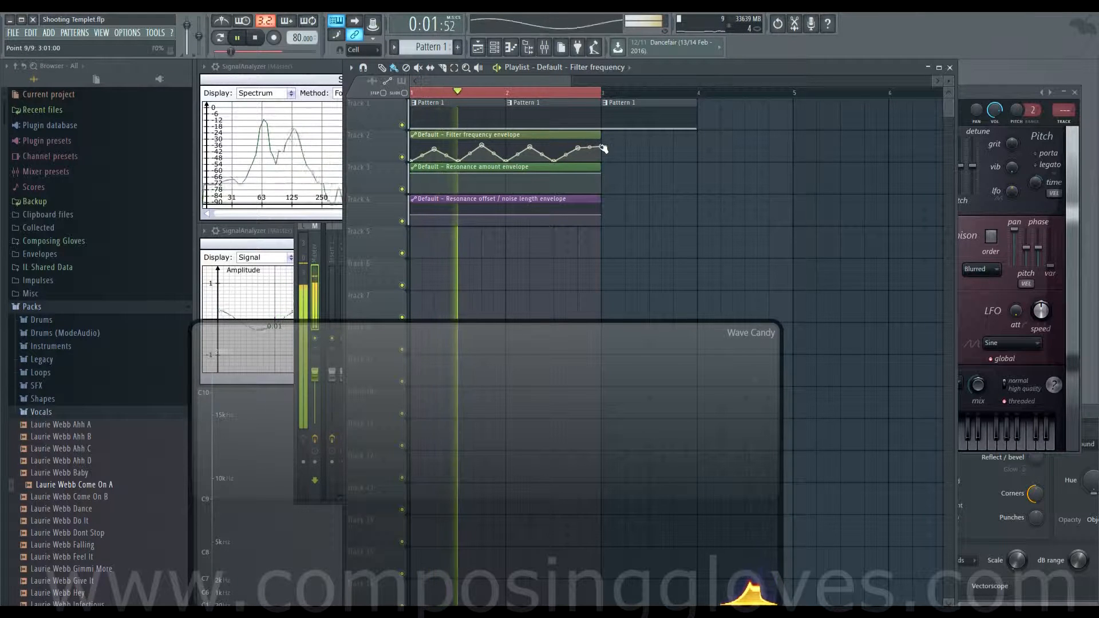
pyautogui.moveTo(601, 147); pyautogui.dragTo(607, 171)
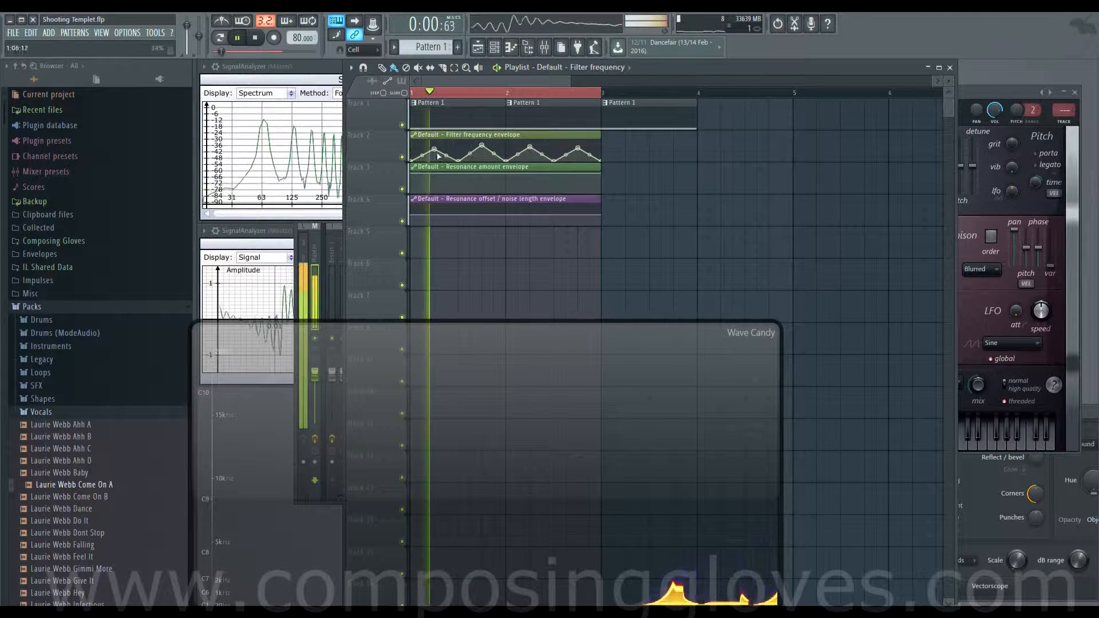
pyautogui.press('space')
# Step: Add two quick peaks to the filter frequency envelope within the first beat and audition the faster sweeps
pyautogui.scroll(2, 422, 155)
pyautogui.scroll(2, 477, 160)
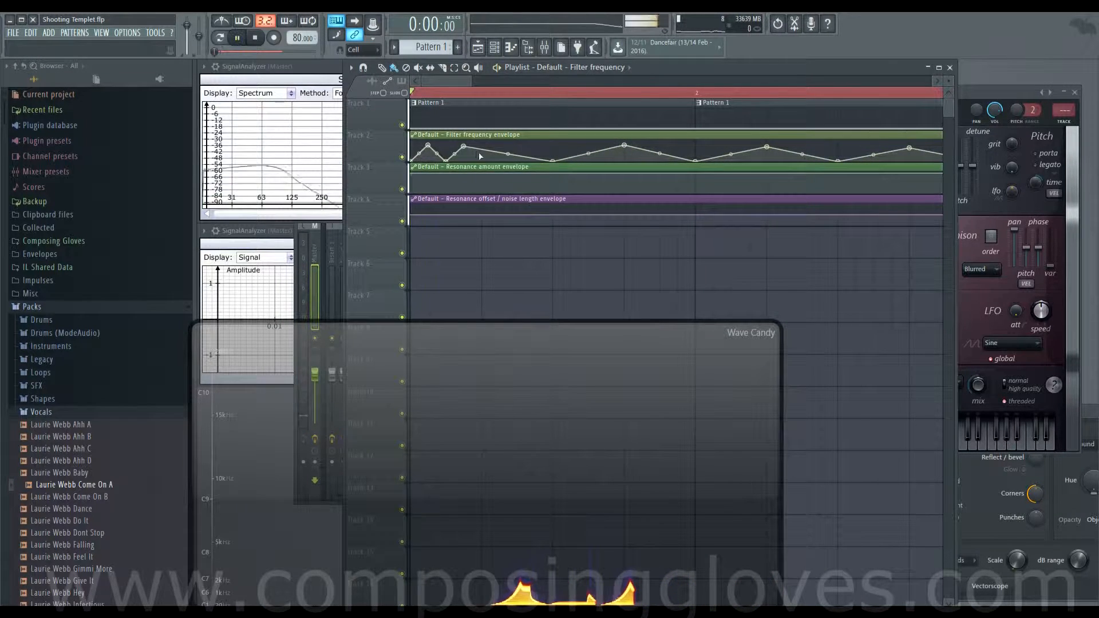
pyautogui.rightClick(482, 161)
pyautogui.press('space')
pyautogui.press('space')
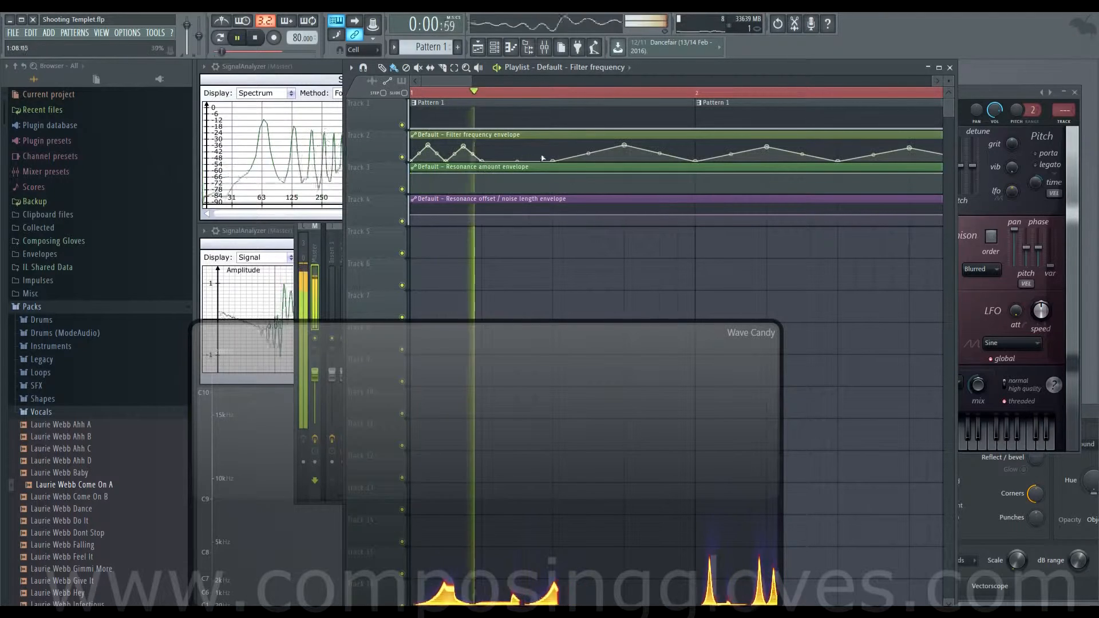
pyautogui.press('space')
pyautogui.press('space')
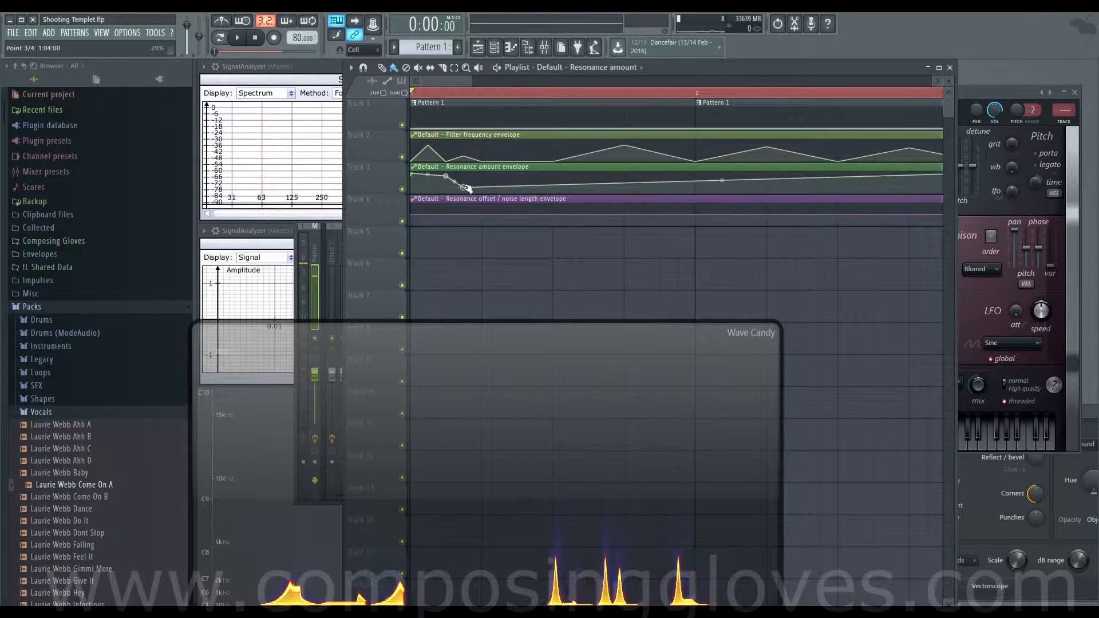
# Step: Draw a dip in the resonance amount envelope at 1:04:00 and audition changes to the filter frequency and resonance offset envelopes
pyautogui.rightClick(482, 175)
pyautogui.press('space')
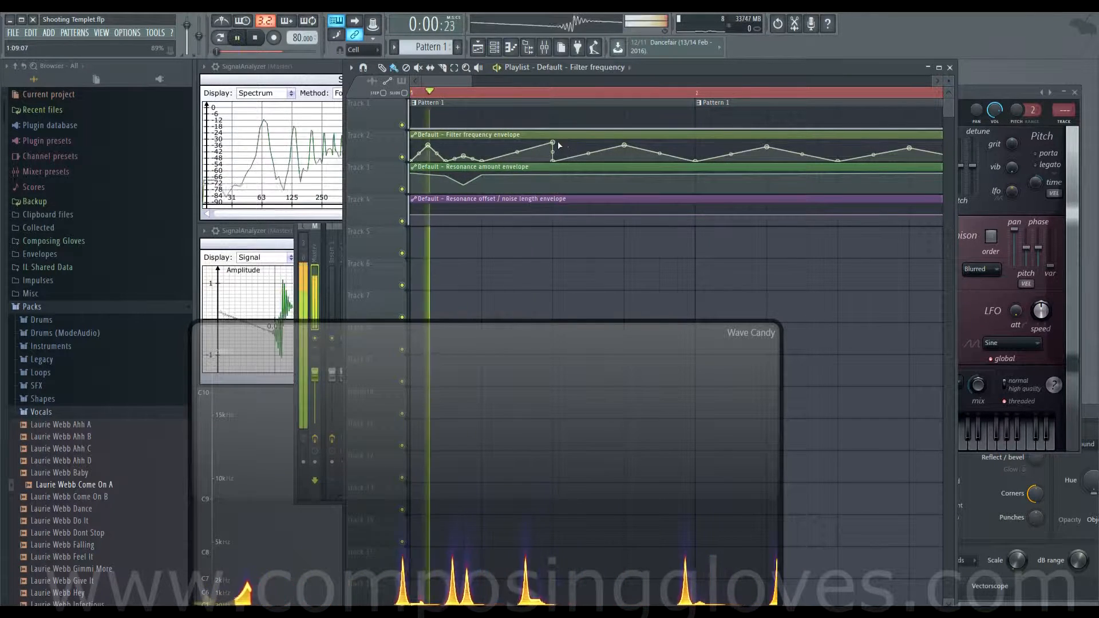
pyautogui.press('space')
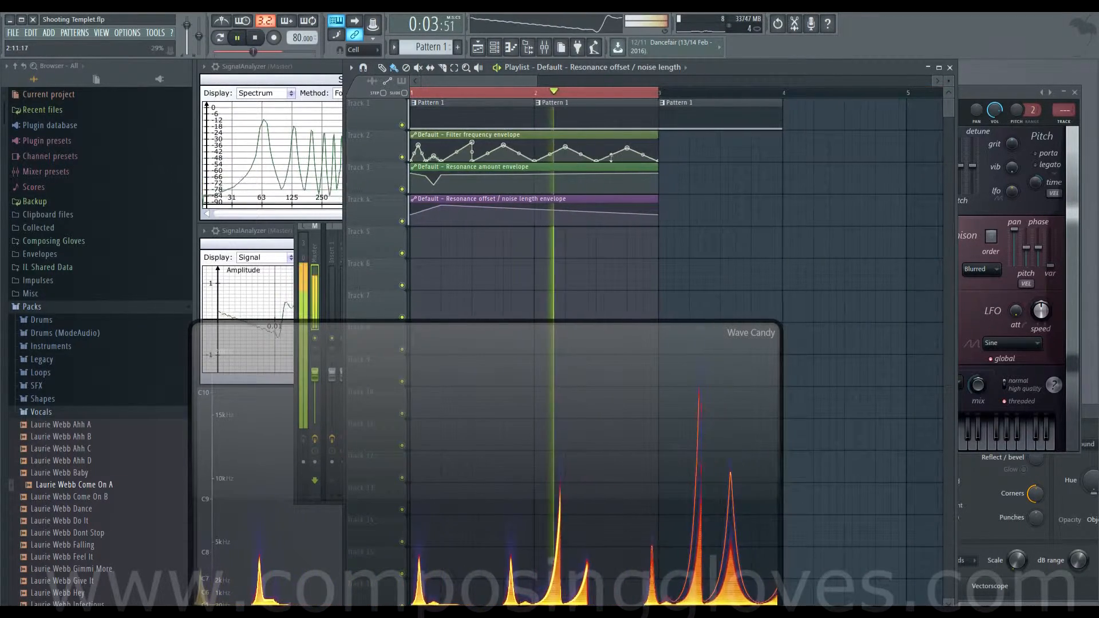
pyautogui.press('space')
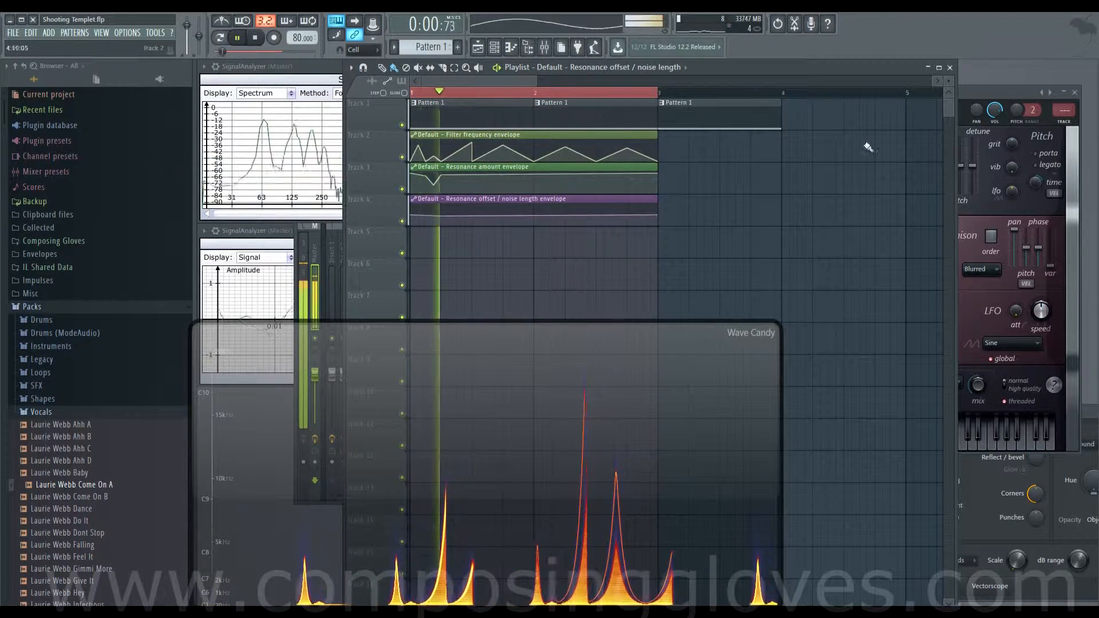
# Step: Play the automated loop while raising Harmor's timbre equalizer bands and first sub level
pyautogui.click(970, 100)
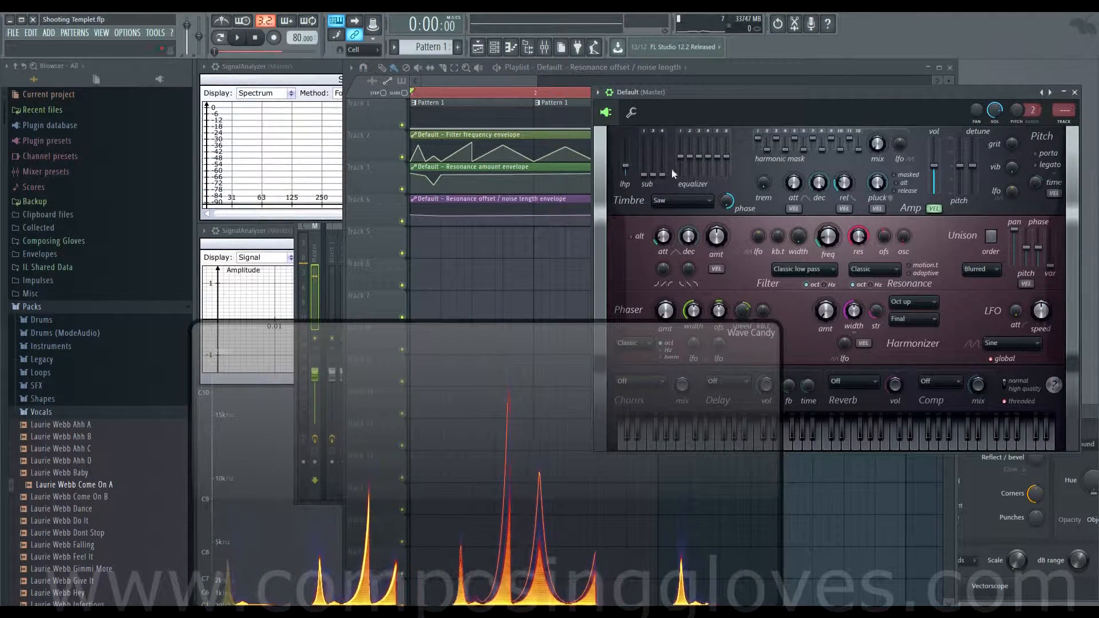
pyautogui.press('space')
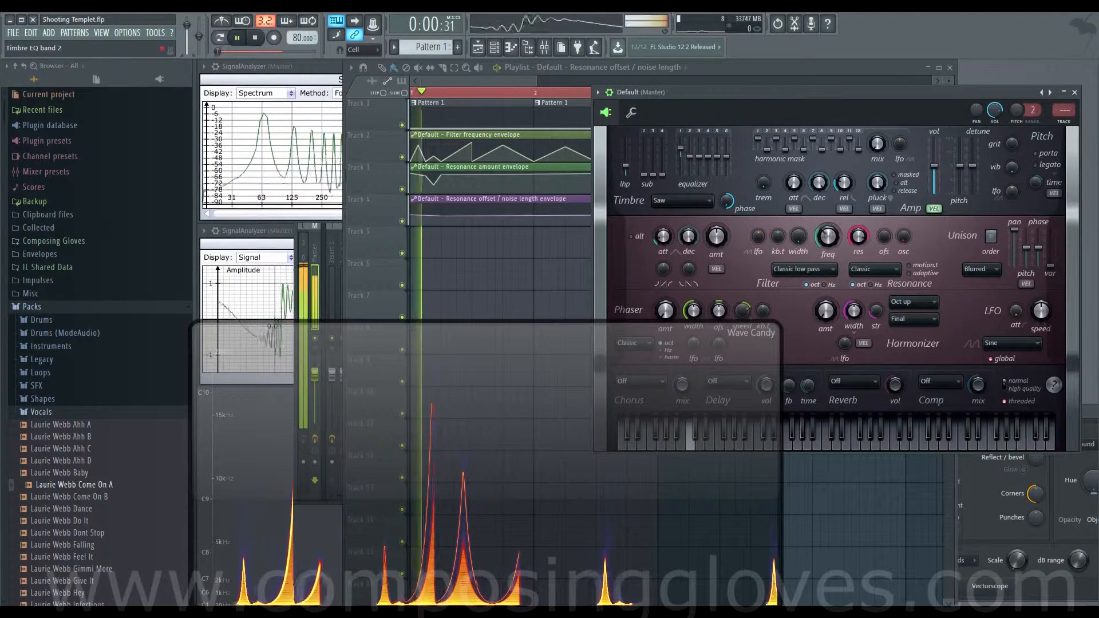
pyautogui.moveTo(690, 156); pyautogui.dragTo(708, 147)
pyautogui.moveTo(644, 175); pyautogui.dragTo(643, 156)
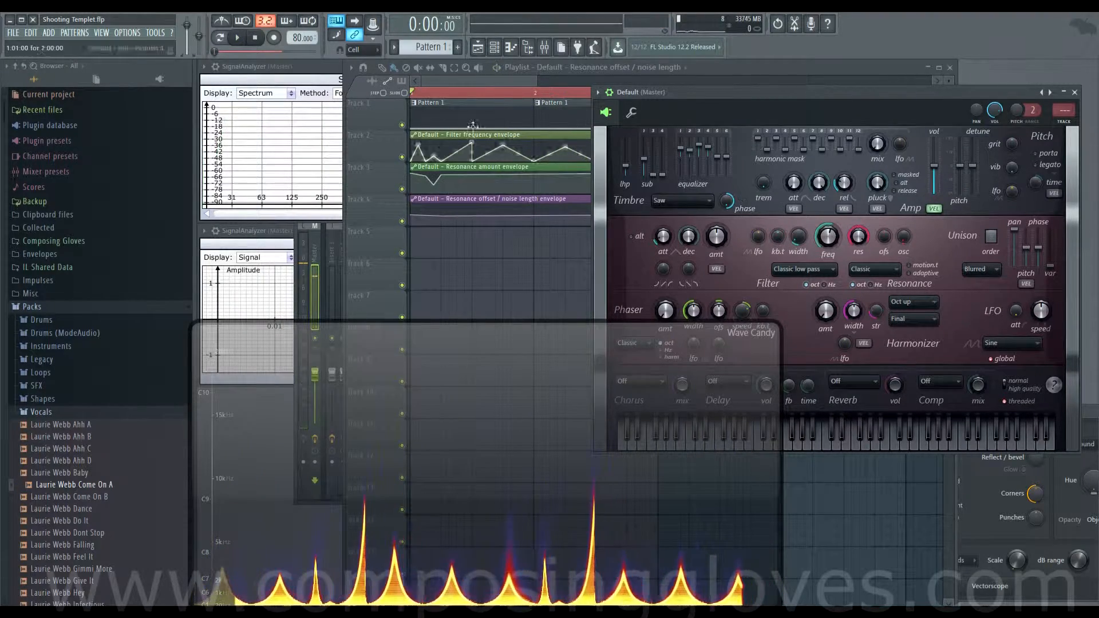
# Step: Shorten the C3 note in Pattern 1 to one beat and return to the playlist
pyautogui.click(482, 82)
pyautogui.doubleClick(498, 118)
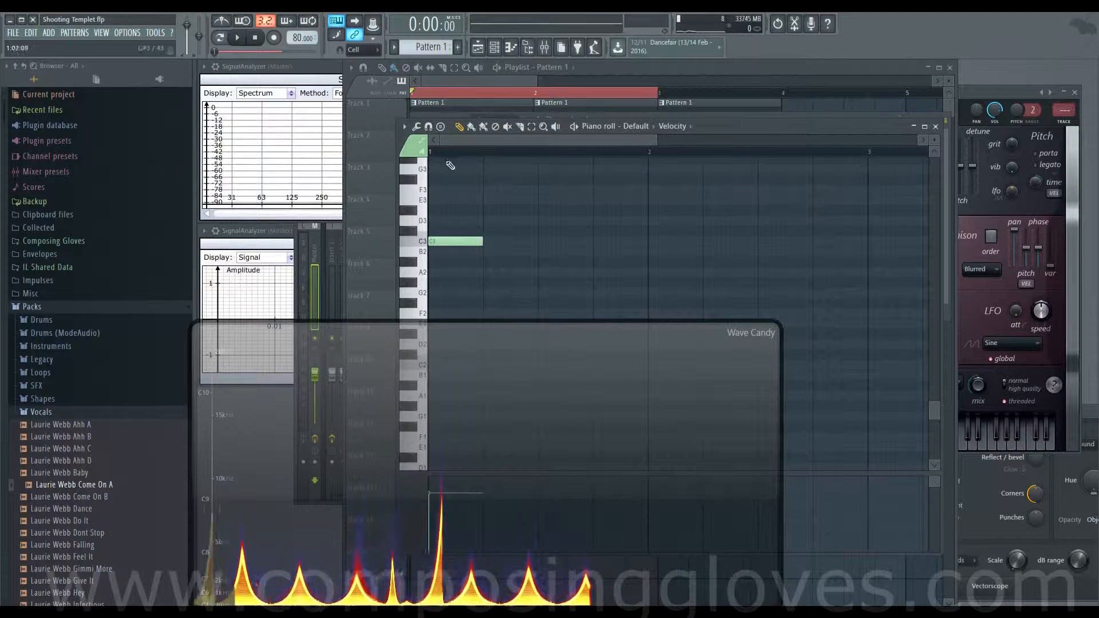
pyautogui.click(504, 118)
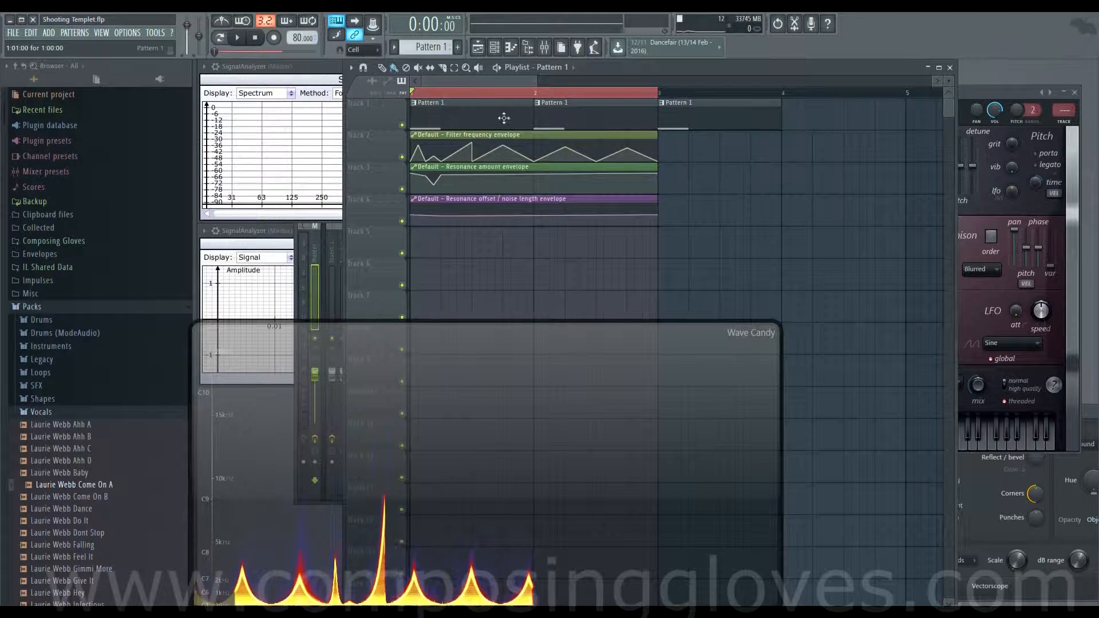
# Step: Set the playlist loop to the first beat, enlarge the automation tracks and play the loop
pyautogui.click(418, 95)
pyautogui.moveTo(438, 94); pyautogui.dragTo(424, 115)
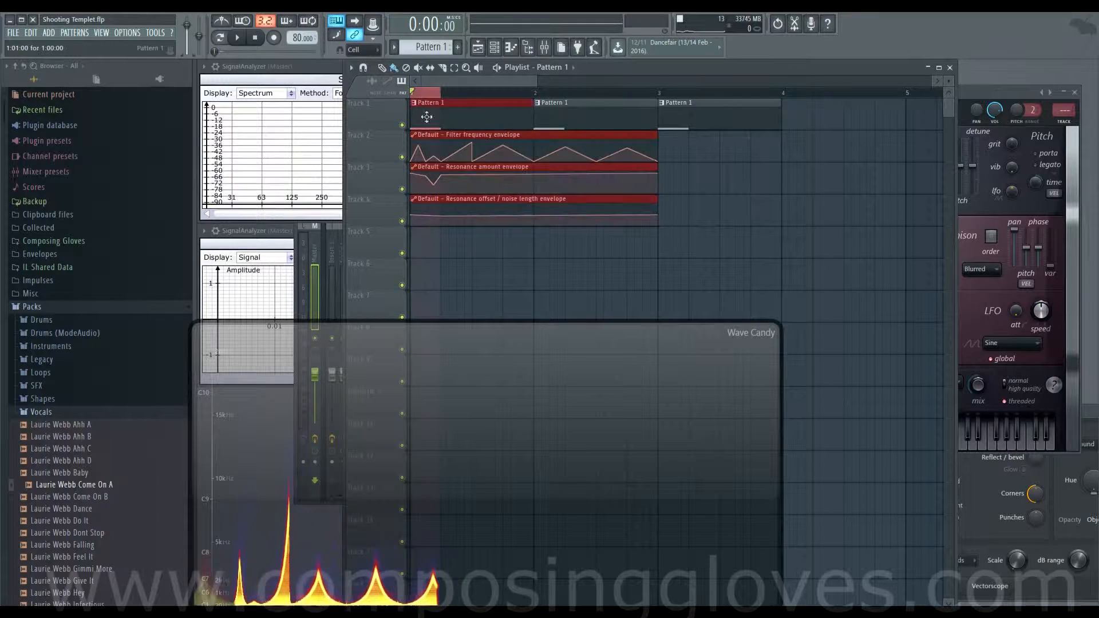
pyautogui.scroll(4, 424, 135)
pyautogui.scroll(-4, 424, 135)
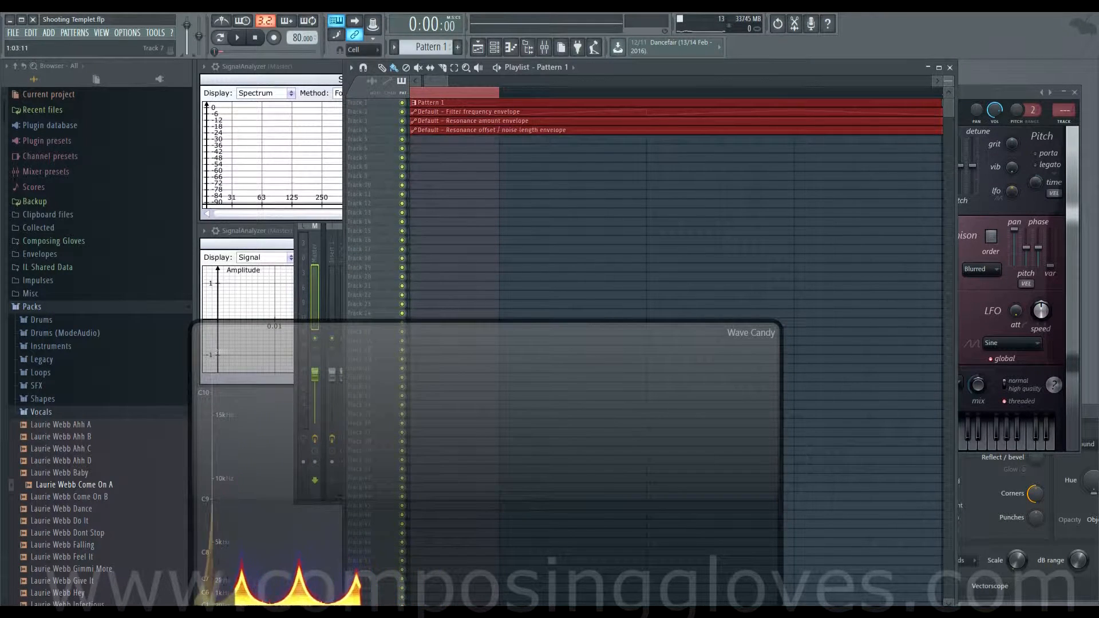
pyautogui.scroll(5, 444, 167)
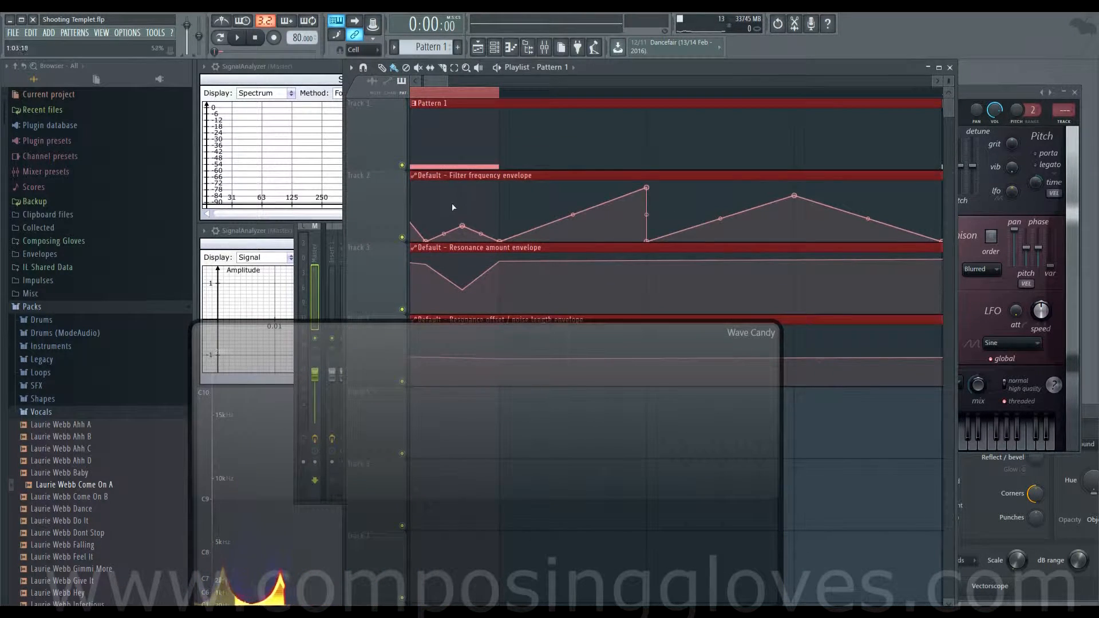
pyautogui.hscroll(-2, 433, 204)
pyautogui.press('space')
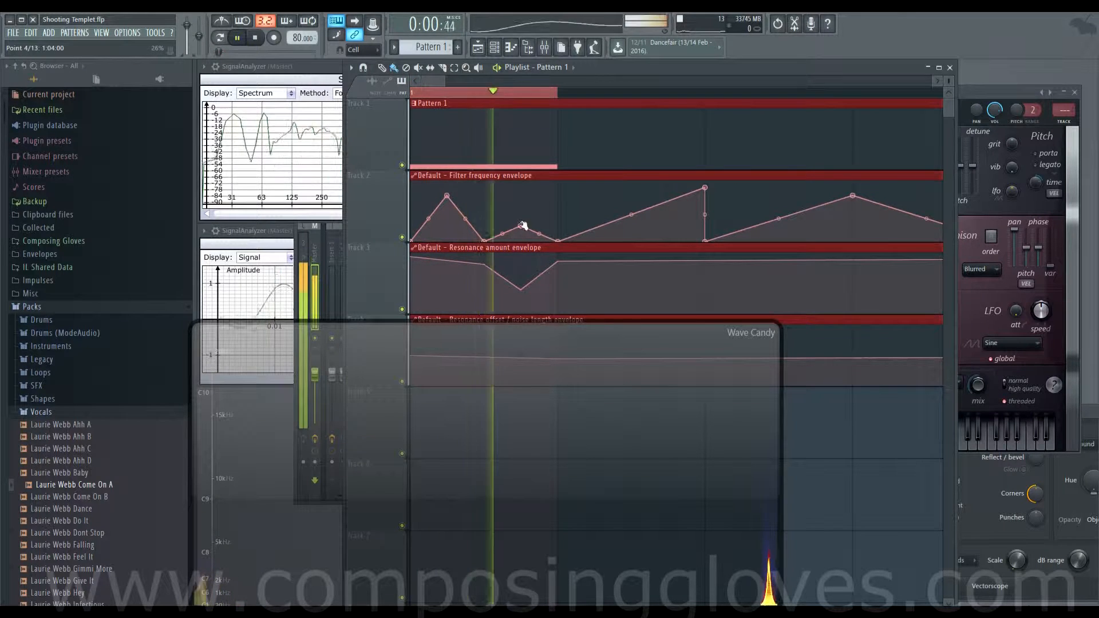
# Step: Raise the filter frequency envelope's first peak to 100%, move the second peak to 1:03:00 with a steep curved decay, and audition it
pyautogui.press('space')
pyautogui.moveTo(522, 225); pyautogui.dragTo(521, 193)
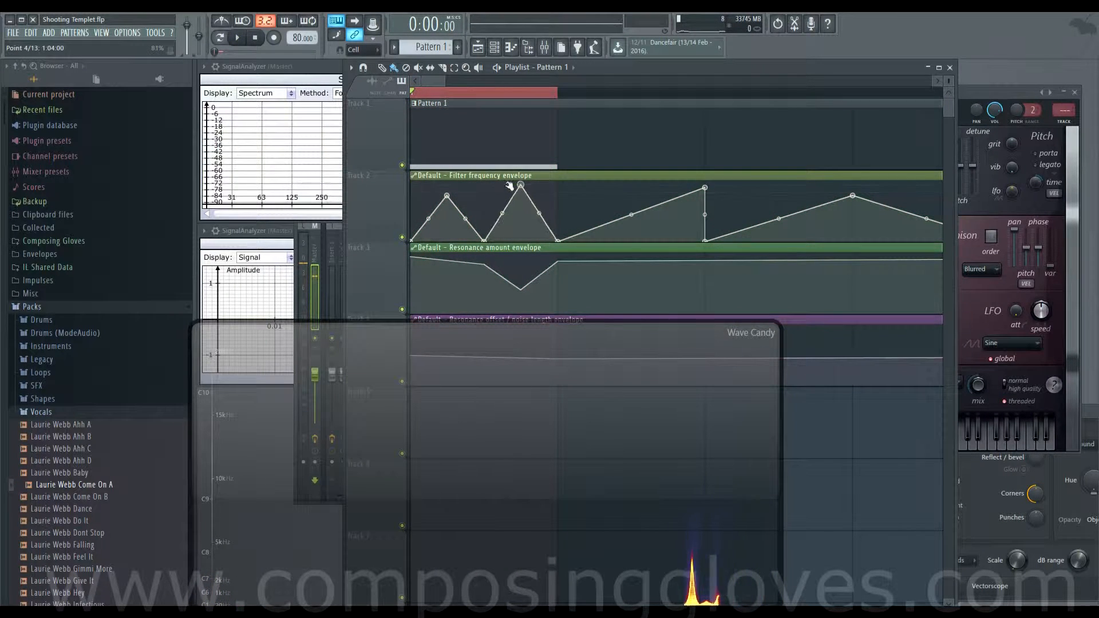
pyautogui.press('space')
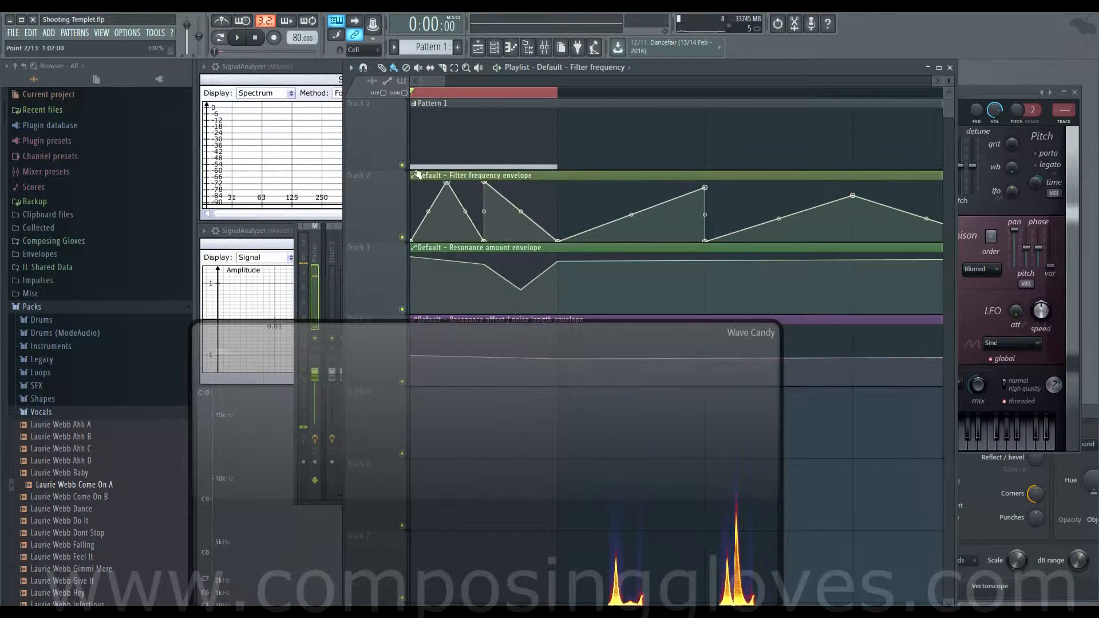
pyautogui.press('space')
pyautogui.press('space')
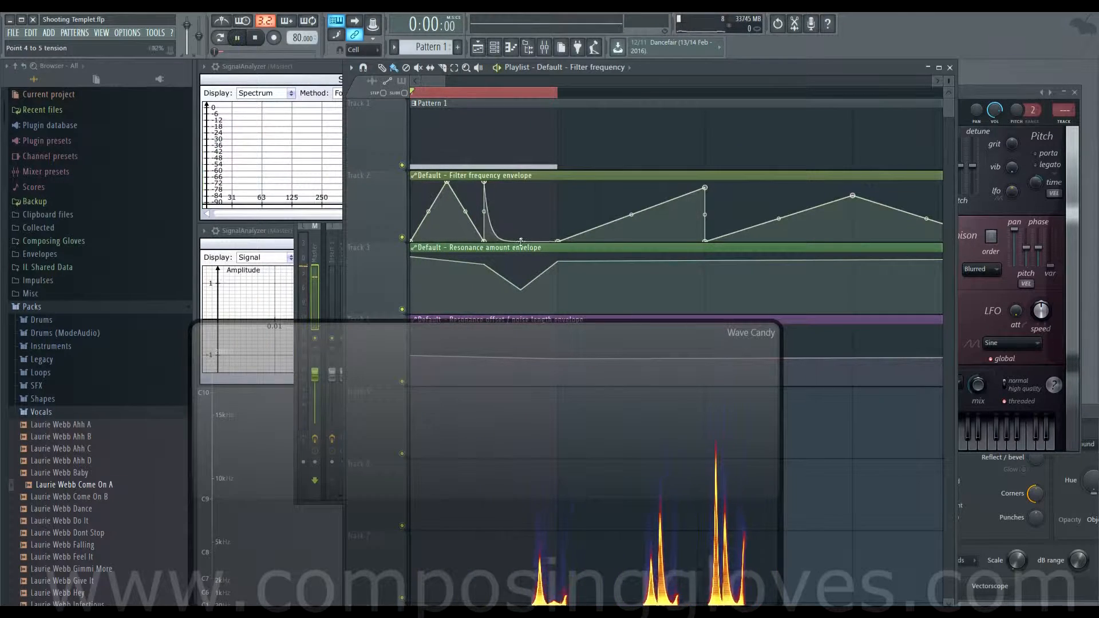
pyautogui.press('space')
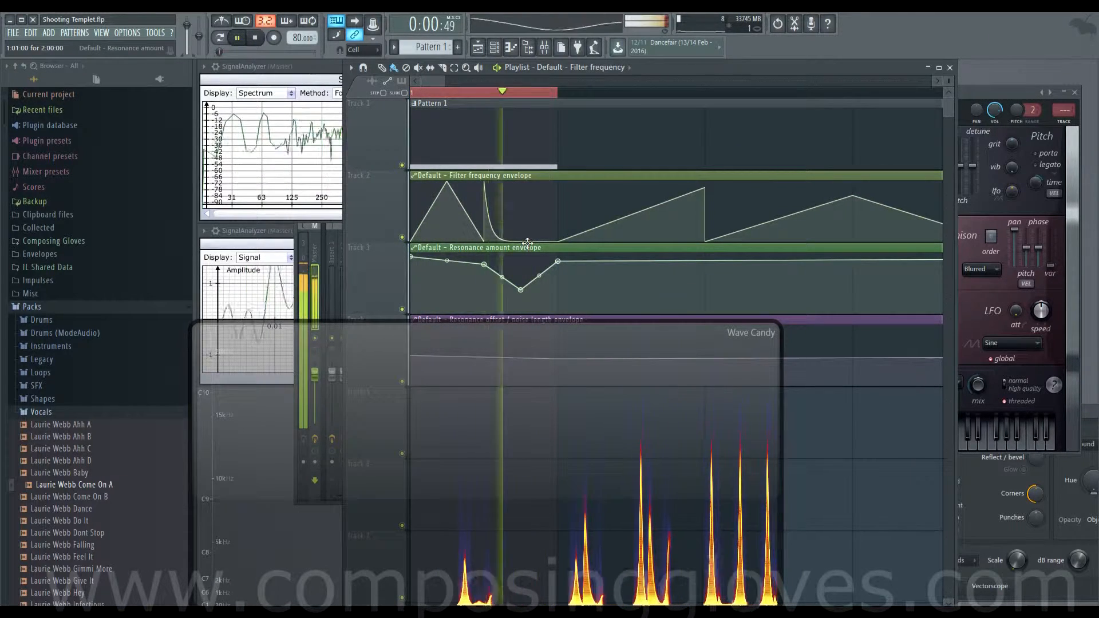
# Step: Stop playback, place a one-beat C2 note at the start of Pattern 1 and audition it
pyautogui.press('space')
pyautogui.doubleClick(503, 116)
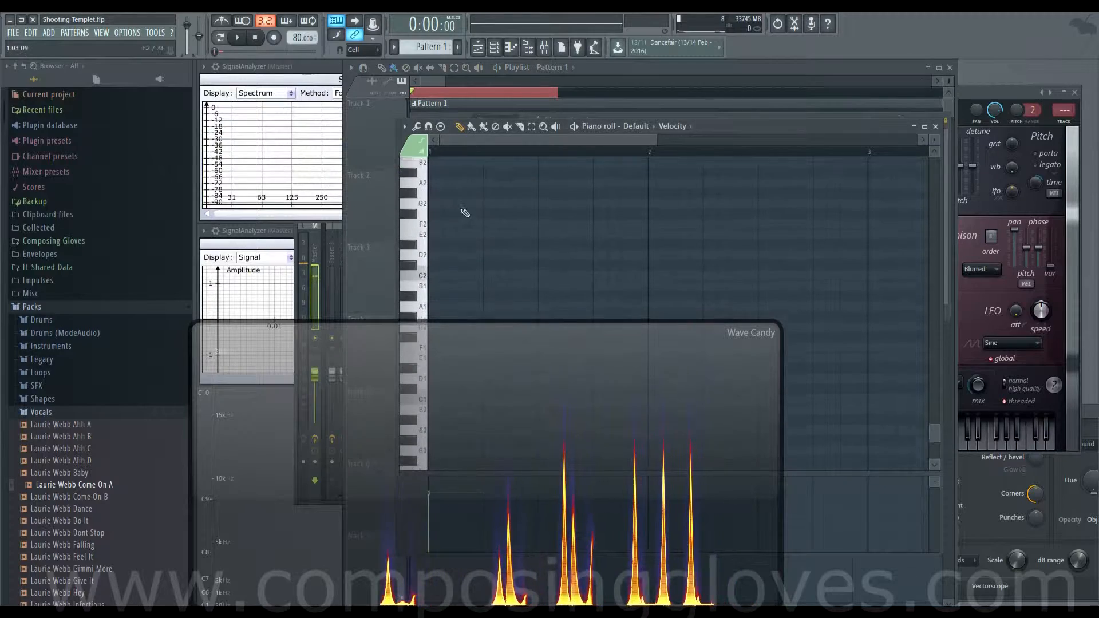
pyautogui.click(443, 280)
pyautogui.press('space')
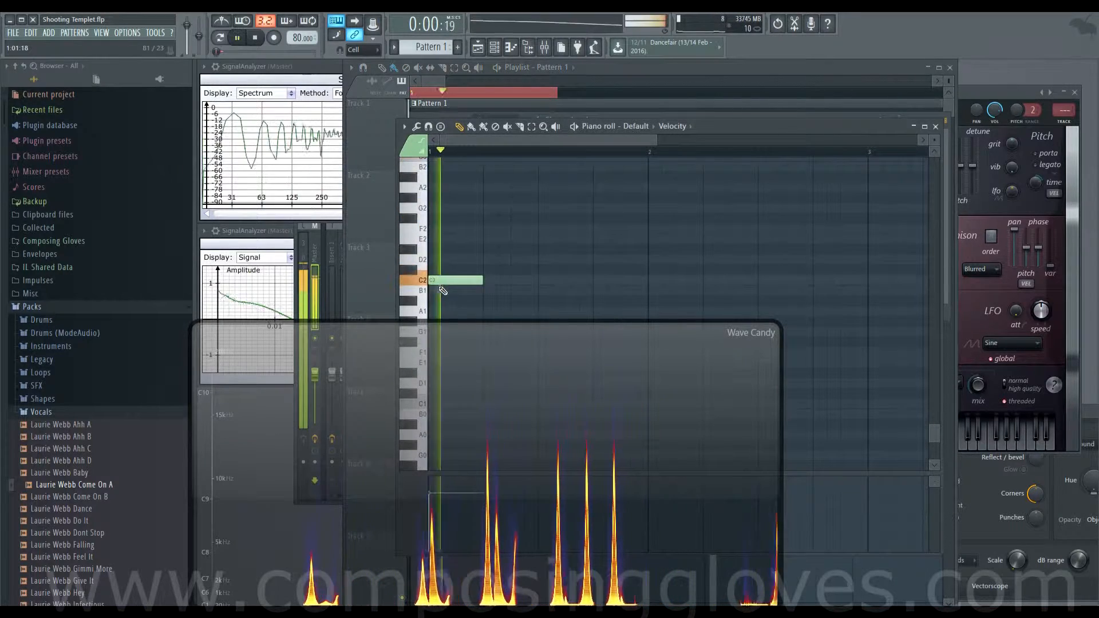
pyautogui.press('space')
# Step: Add a one-beat C3 note at the start of Pattern 1, an octave above the C2 note, and return to the playlist
pyautogui.scroll(2, 441, 233)
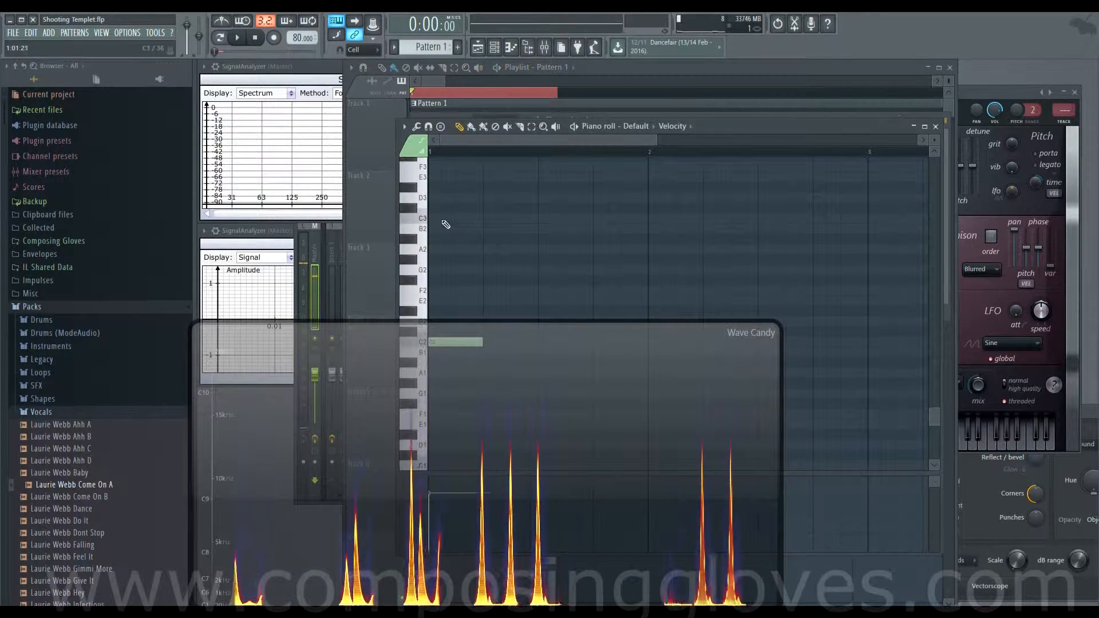
pyautogui.click(444, 221)
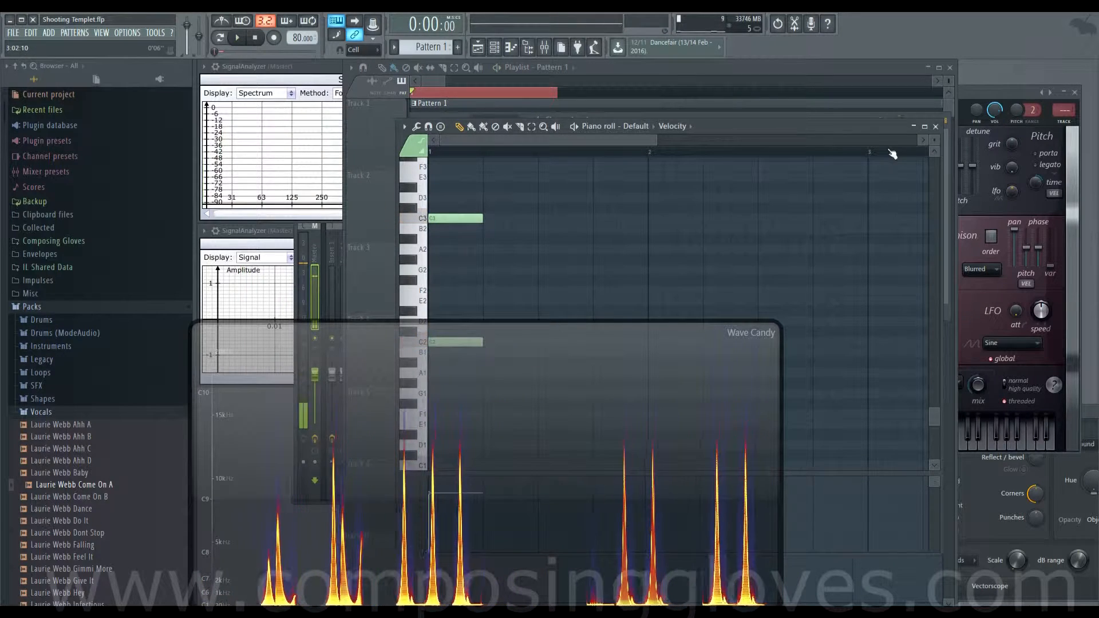
pyautogui.click(427, 80)
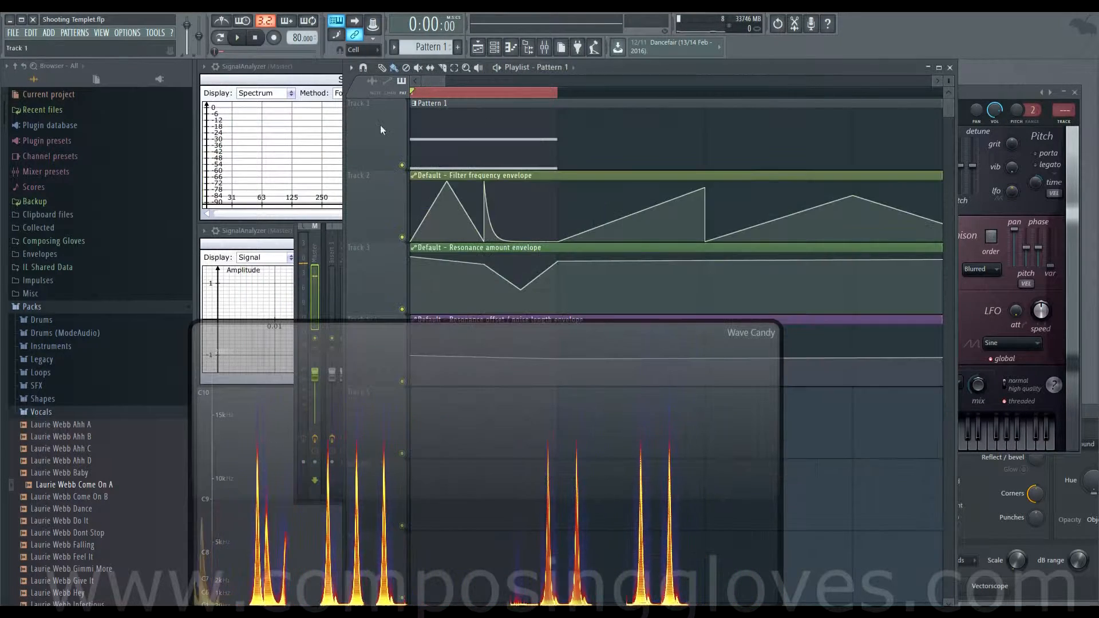
pyautogui.doubleClick(483, 150)
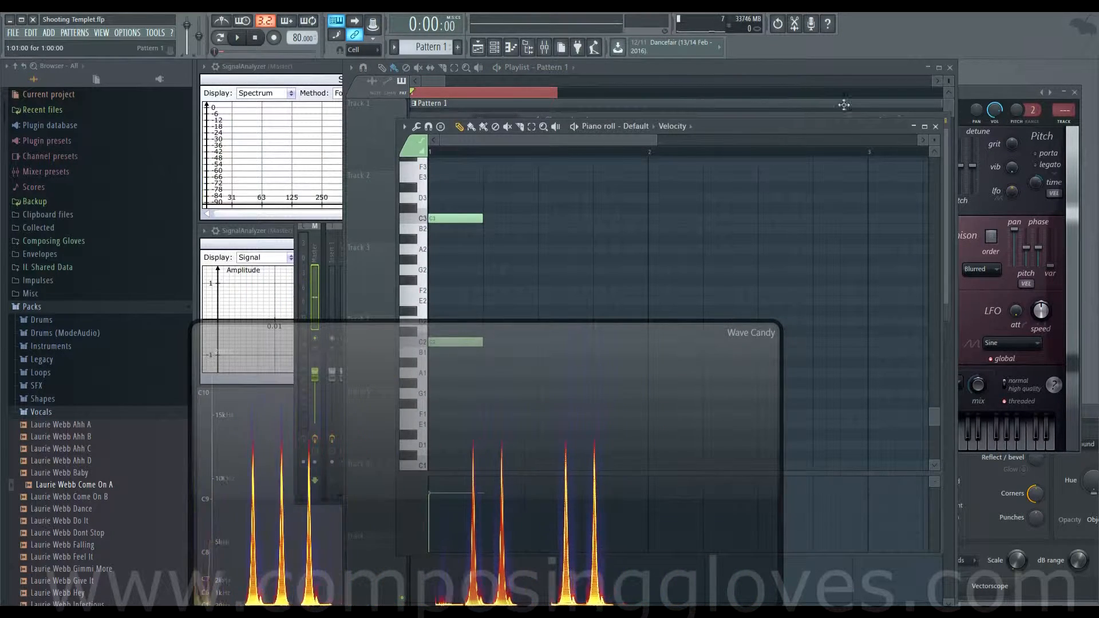
pyautogui.click(973, 90)
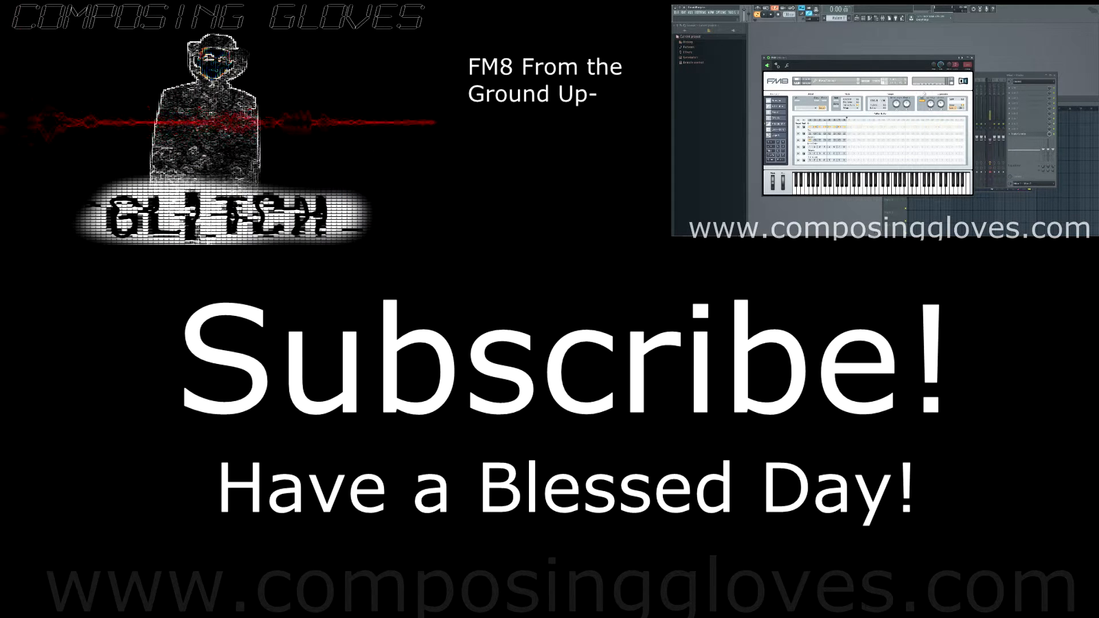
pyautogui.click(783, 107)
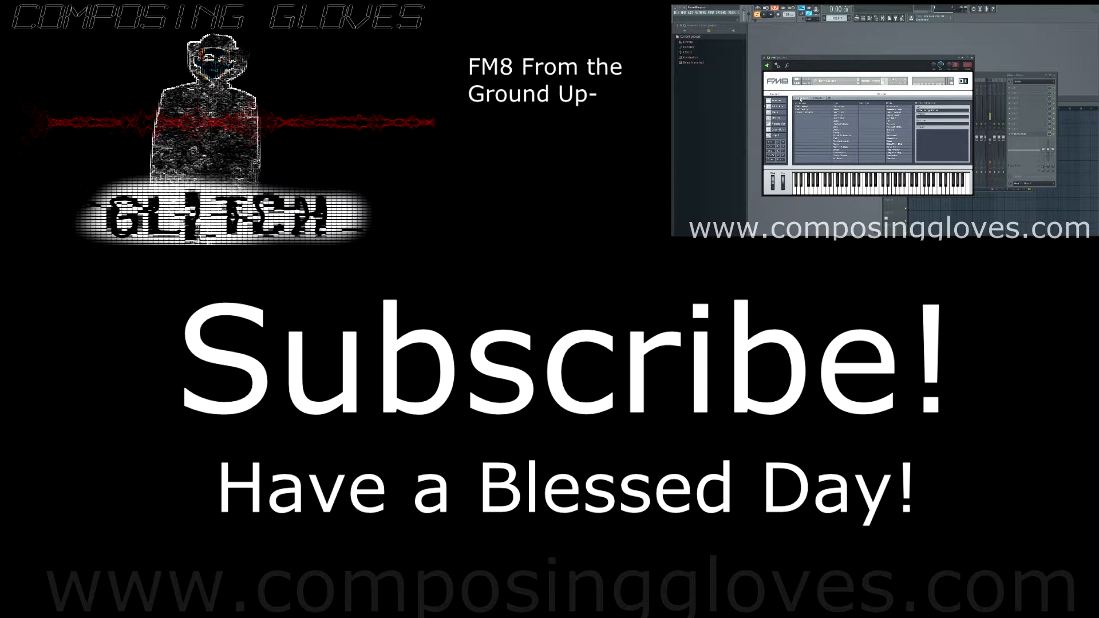